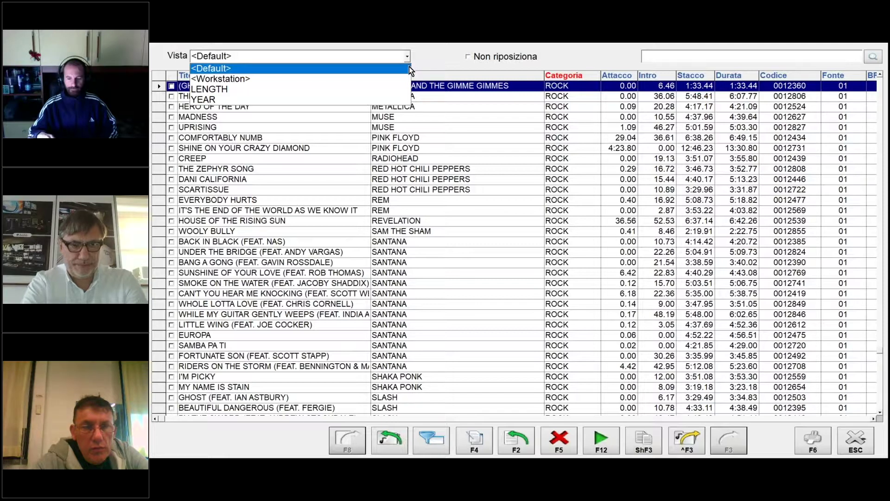
Switch the song list to the YEAR view and look over the rows around MADNESS
key(Return)
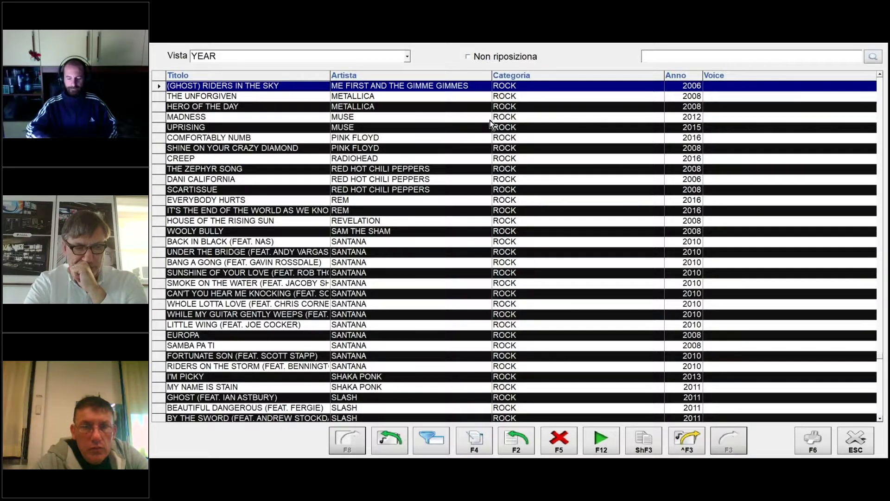
click(755, 116)
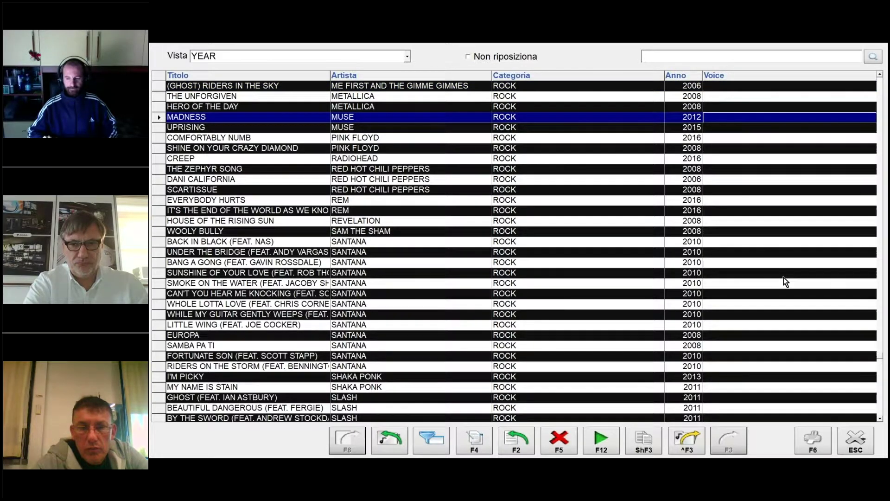
scroll(783, 278, down, 1)
scroll(784, 280, up, 1)
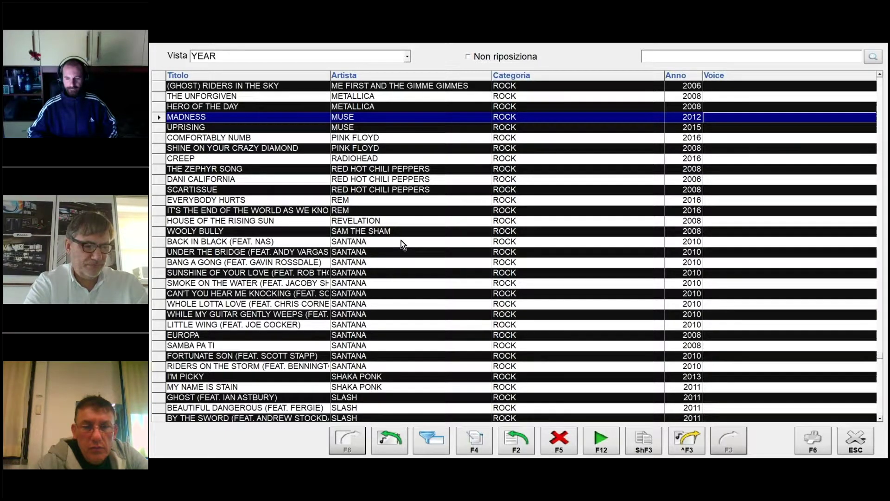
Restore the <Default> view of the song list and open the record of DON'T CRY by IRON HORSE
click(317, 56)
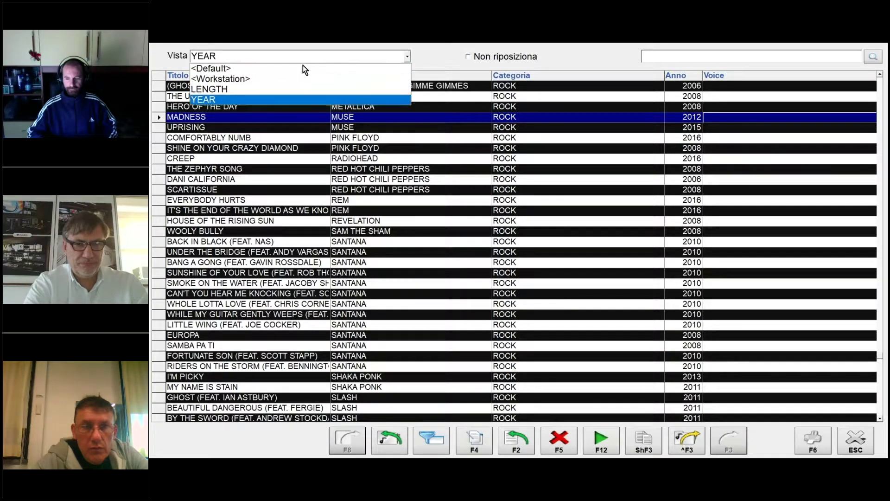
click(245, 71)
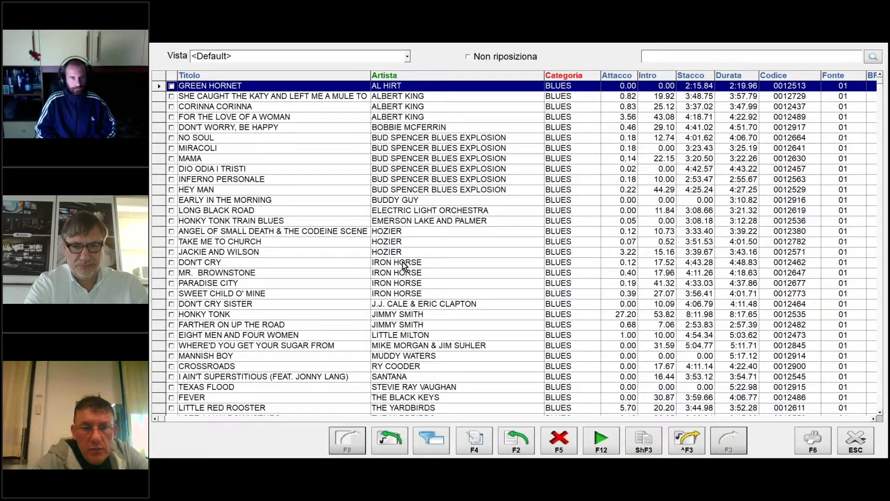
click(234, 263)
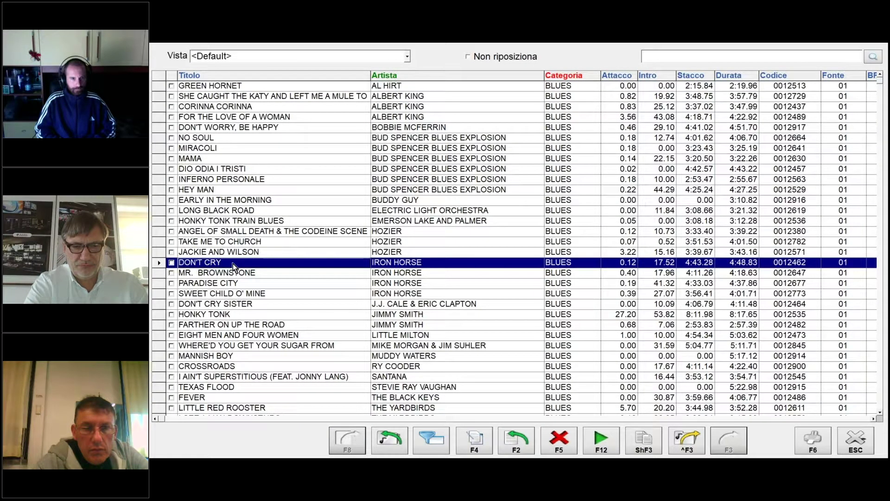
double_click(415, 266)
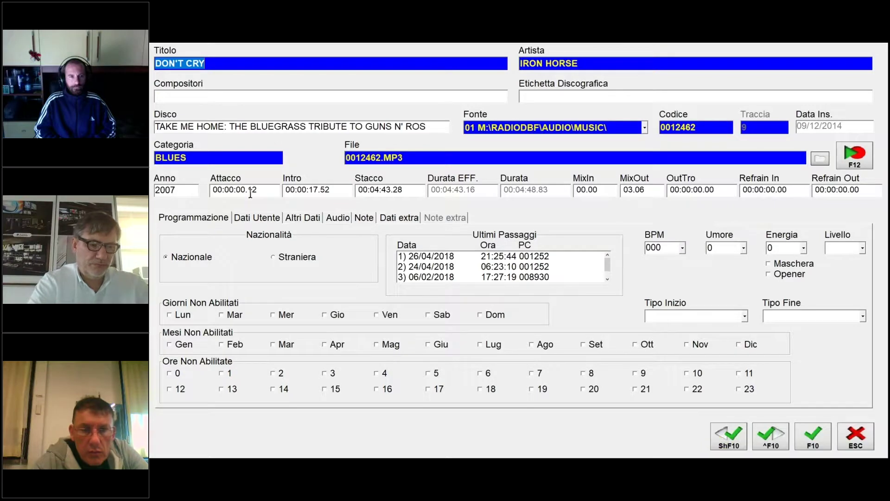
Mark Sab and Dom as non-enabled days for the song and look through its last airings
click(207, 221)
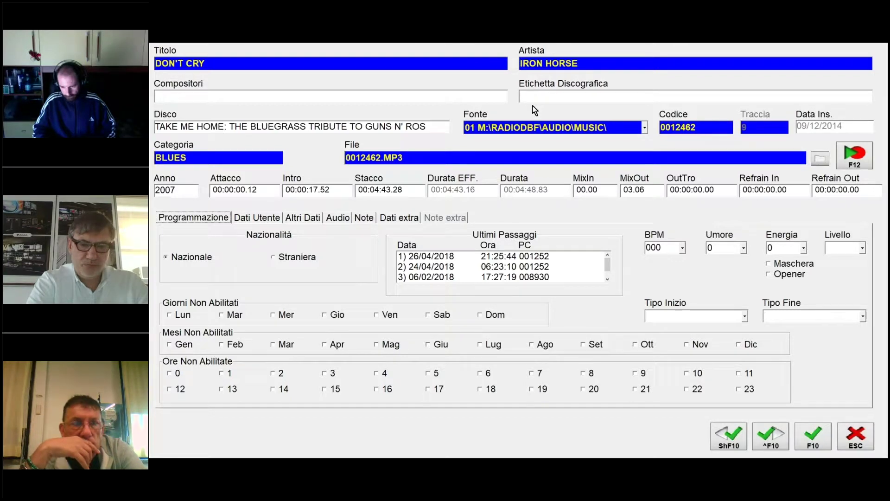
click(429, 315)
click(479, 316)
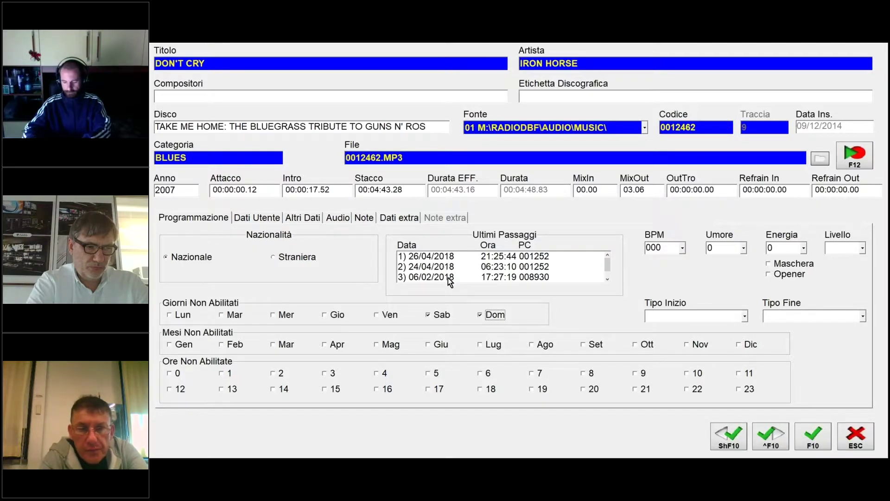
click(607, 279)
click(607, 259)
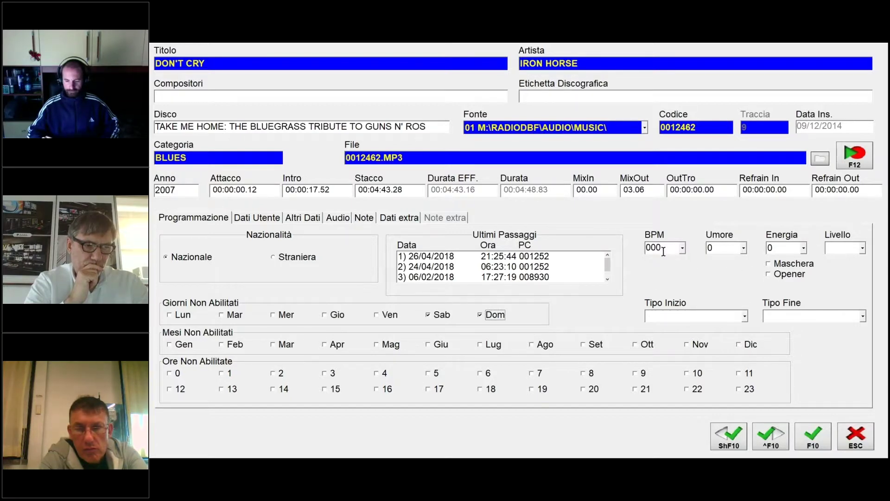
Set the song's Umore rating to 3 in its programming data
click(744, 249)
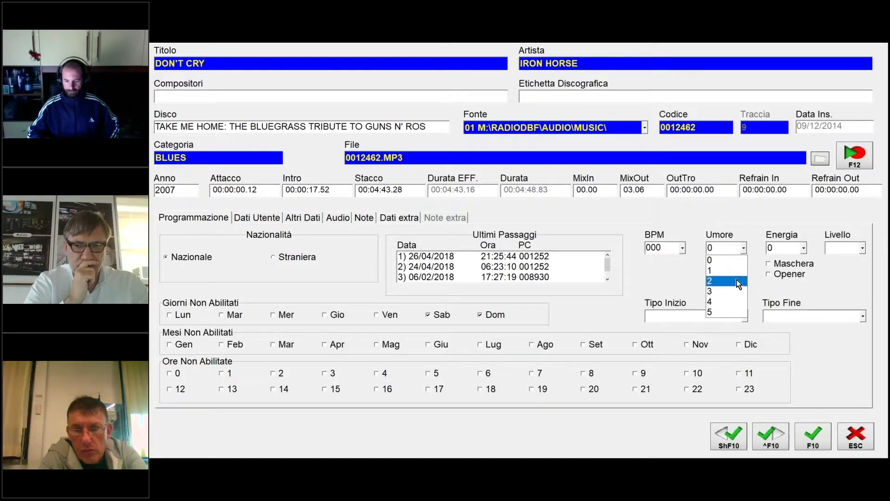
click(788, 274)
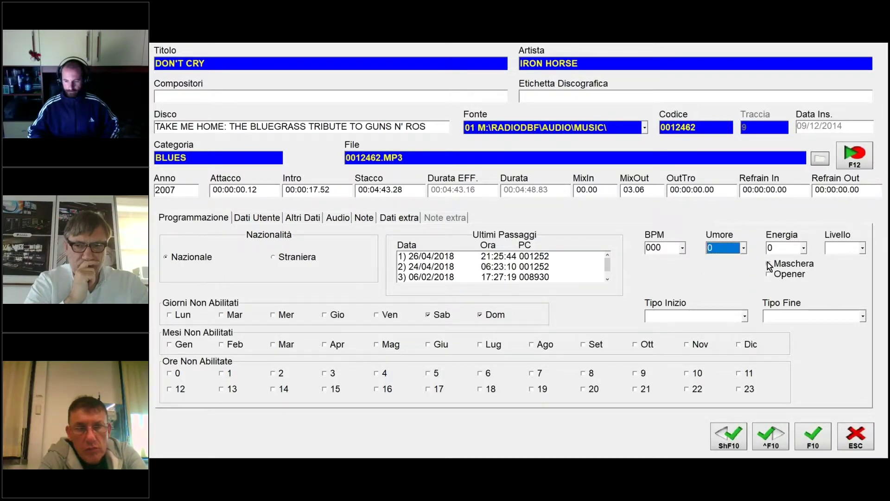
click(742, 249)
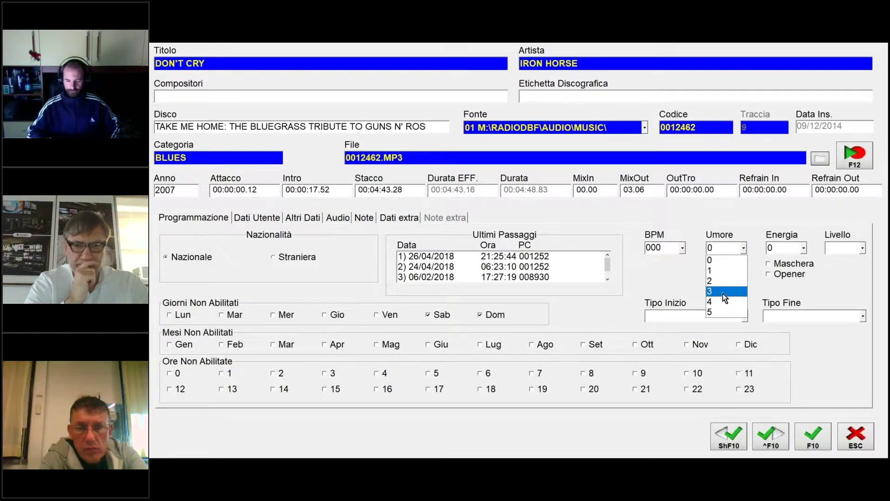
click(724, 260)
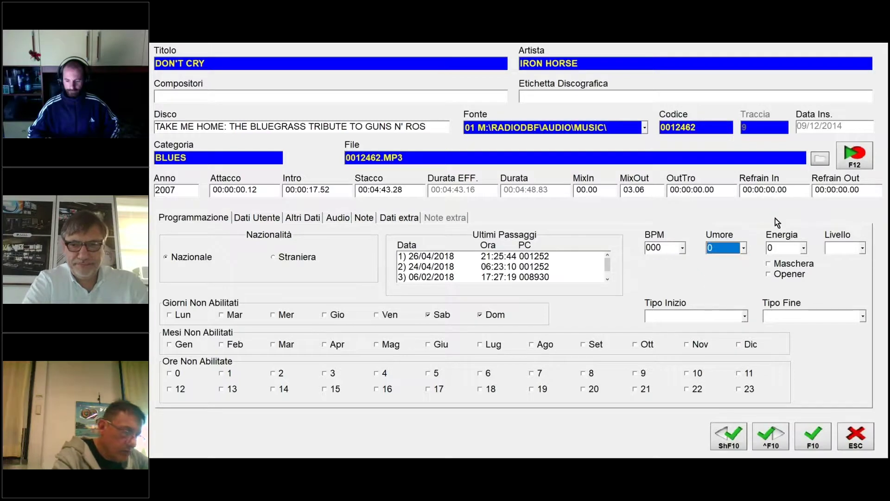
click(738, 251)
click(727, 294)
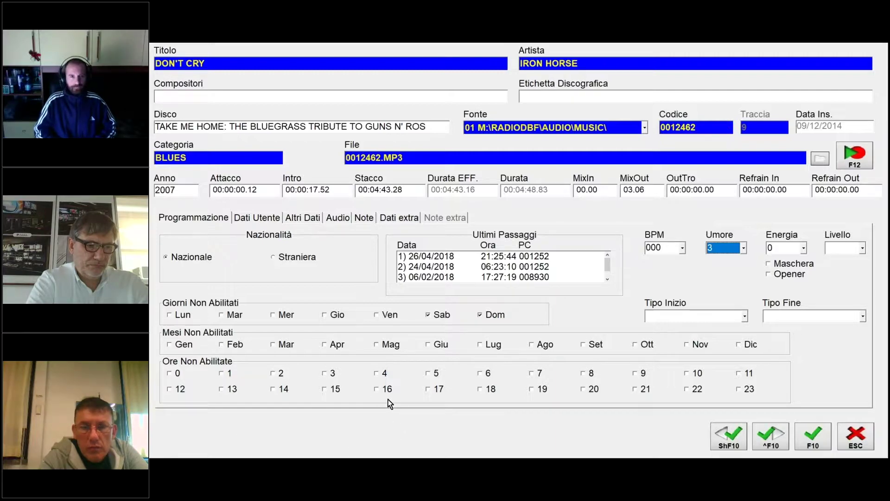
Clear the Sab and Dom restrictions from the song's non-enabled days
click(435, 315)
click(494, 316)
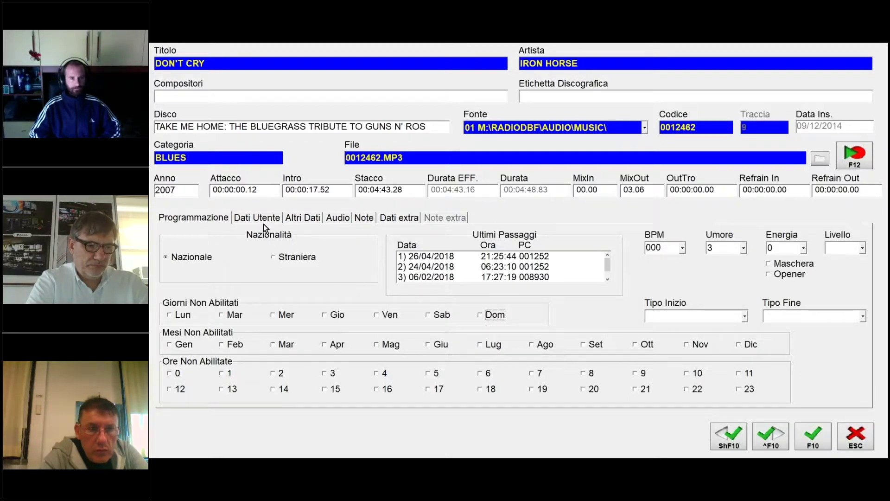
Look over the song's custom data fields and enter GOLD as its Categoria2
key(ctrl+Tab)
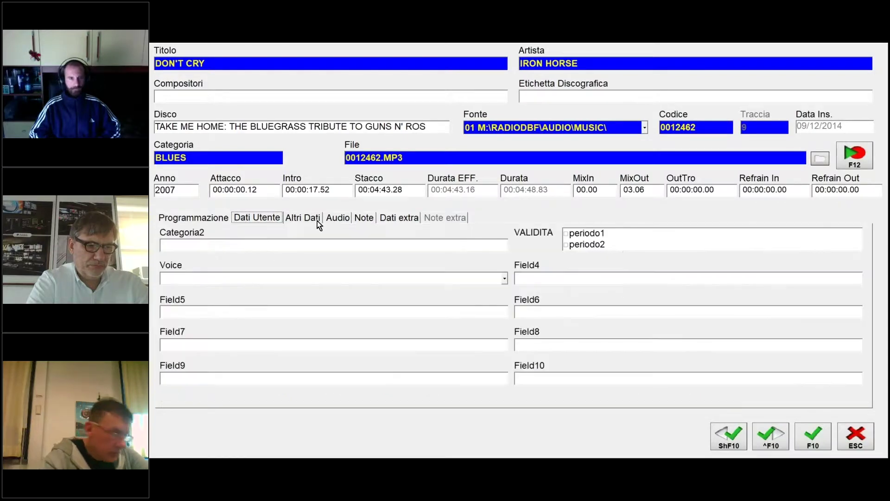
click(308, 218)
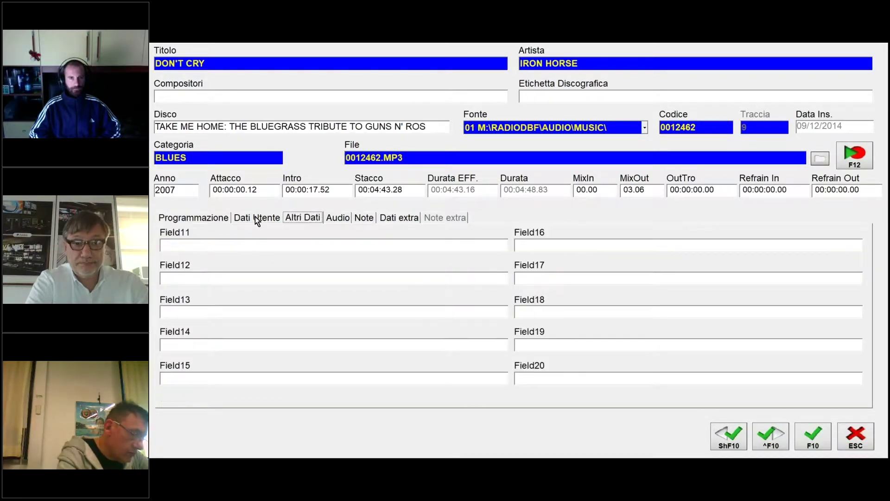
click(256, 218)
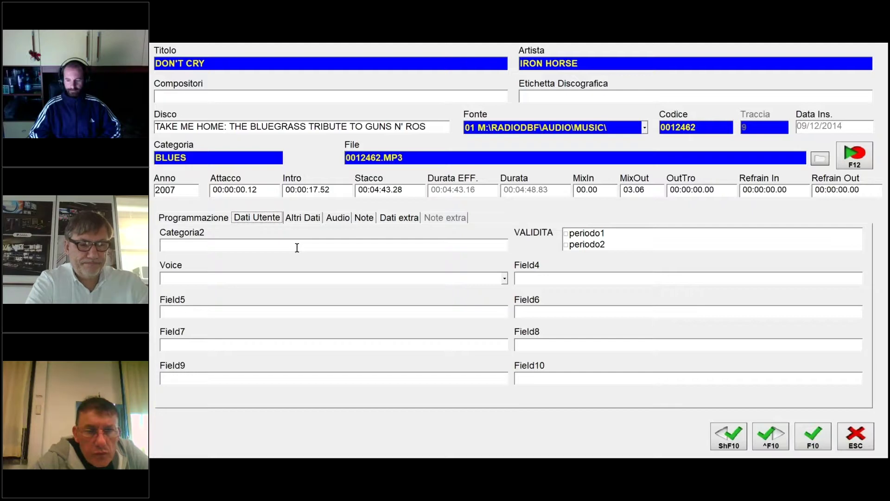
click(209, 244)
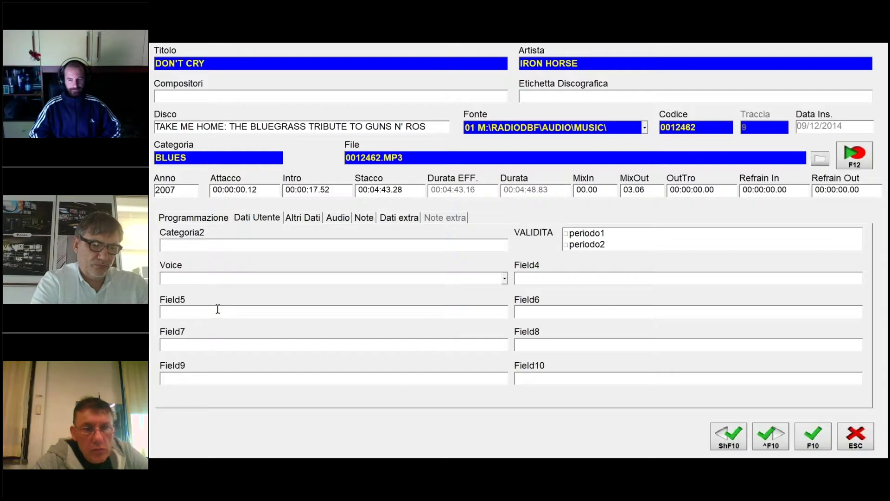
text(GOLD)
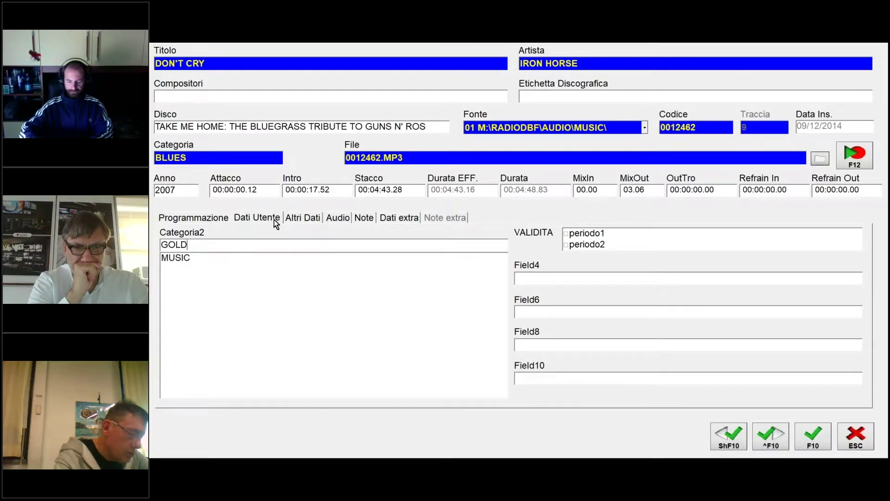
key(Tab)
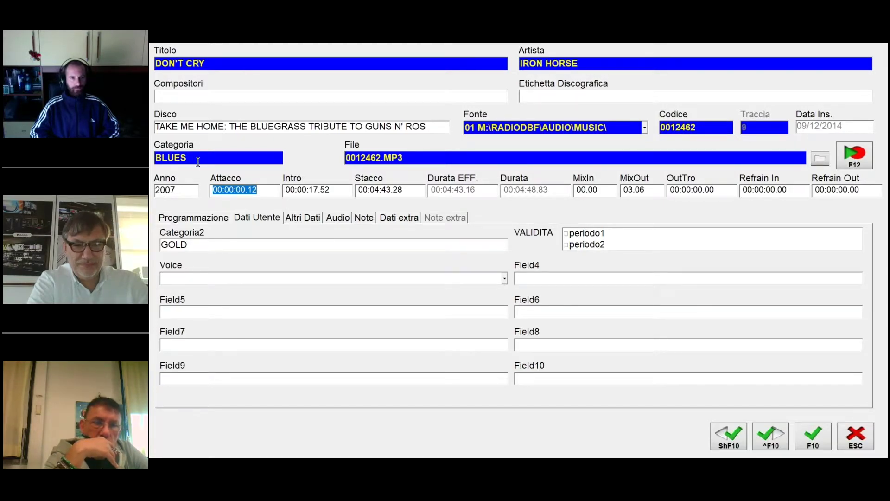
click(201, 246)
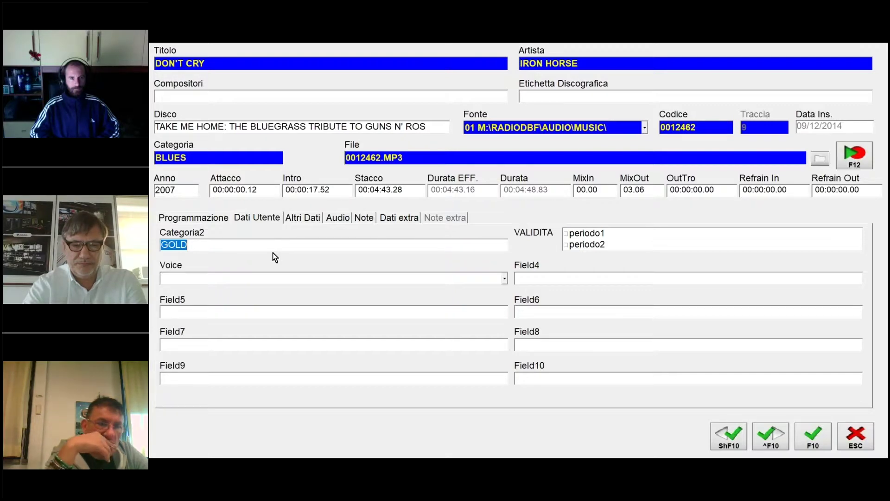
Enable periodo1 and periodo2 in the song's VALIDITA field, and clear both again
click(566, 234)
click(566, 245)
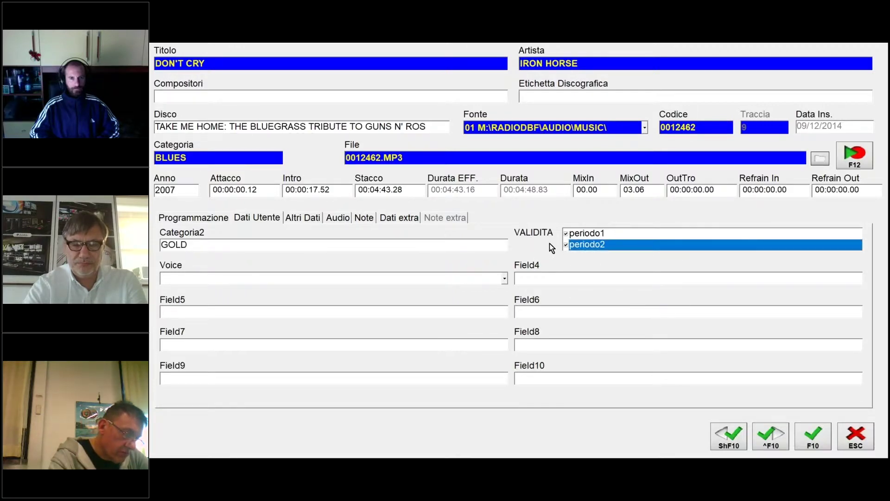
click(566, 234)
click(566, 245)
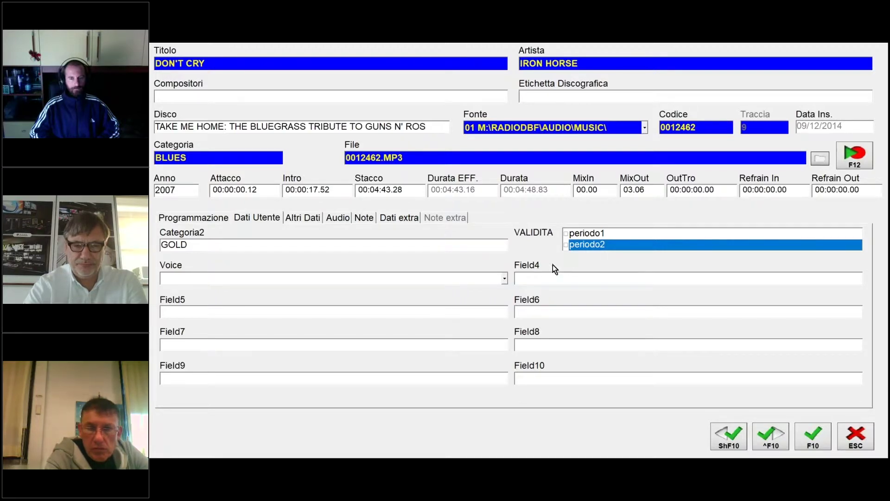
Set the song's Voice attribute to MALE
click(505, 280)
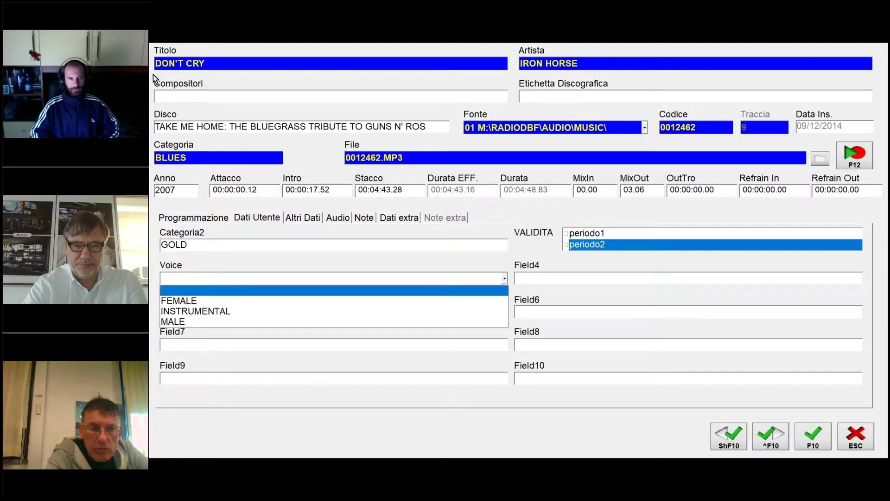
click(179, 321)
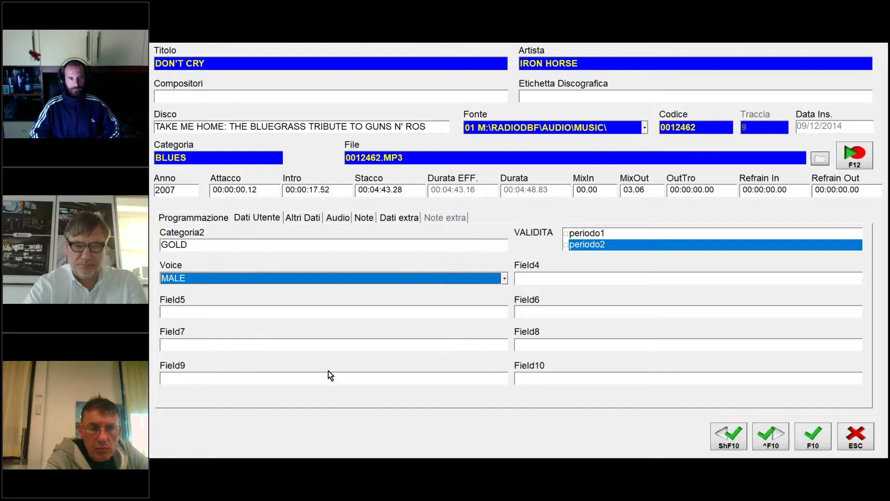
Examine the song's additional custom fields and its Introduction, Context and Final audio file paths
click(304, 219)
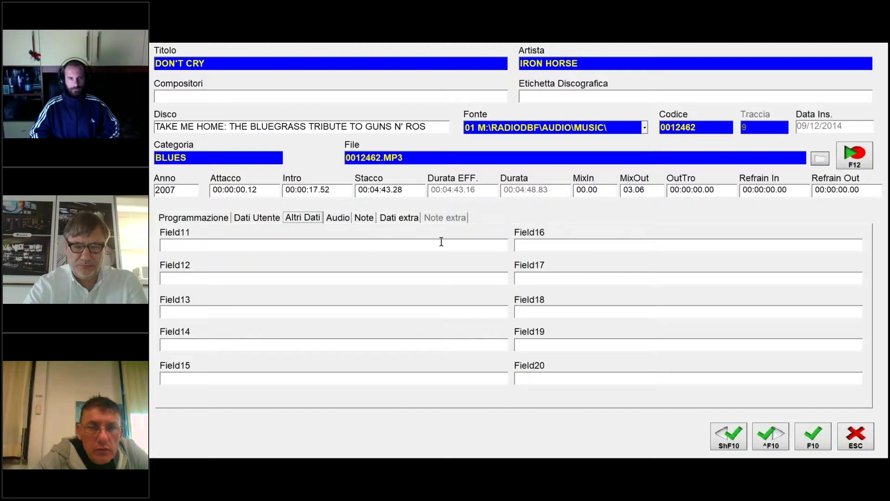
click(341, 220)
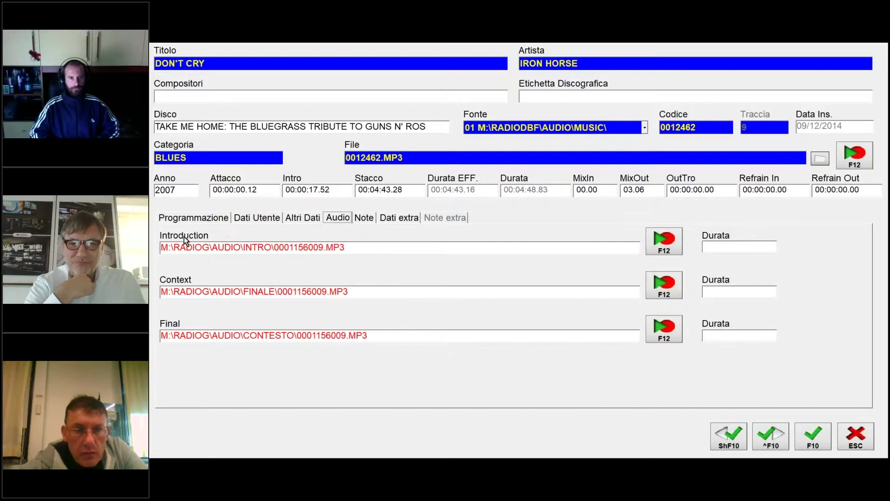
click(384, 250)
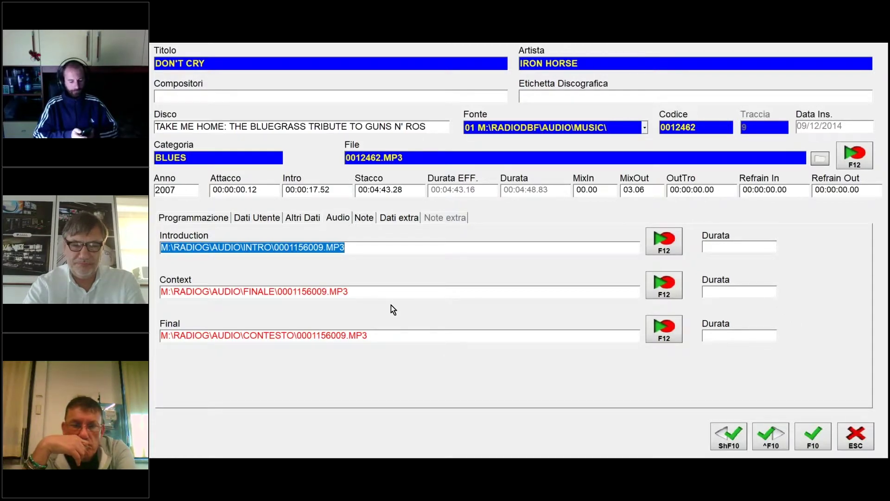
Add the sample text "sdjkdjskljsdfklsd" to the song's notes, two blank lines below the Compositori entry
click(369, 220)
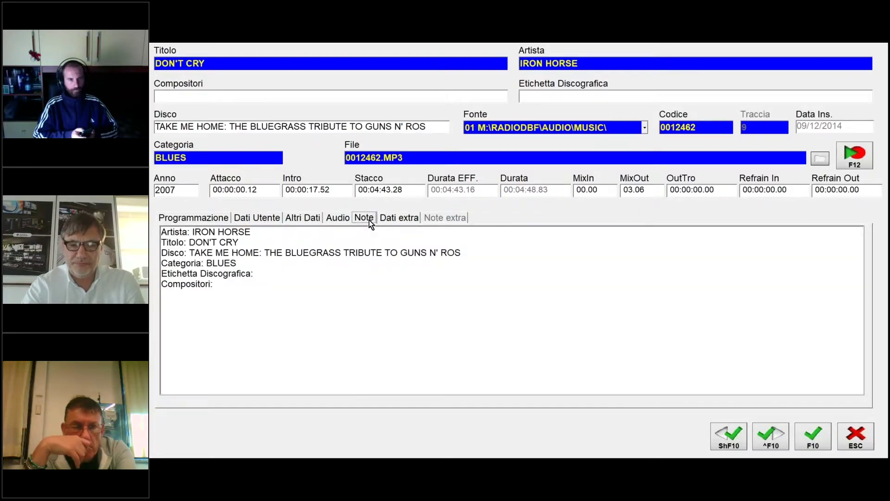
click(259, 317)
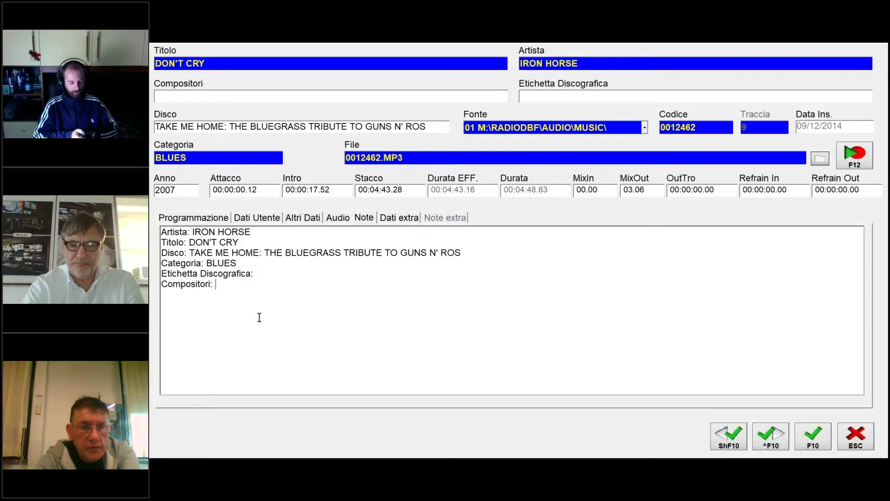
key(Return)
key(Return)
key(Return)
text(sd)
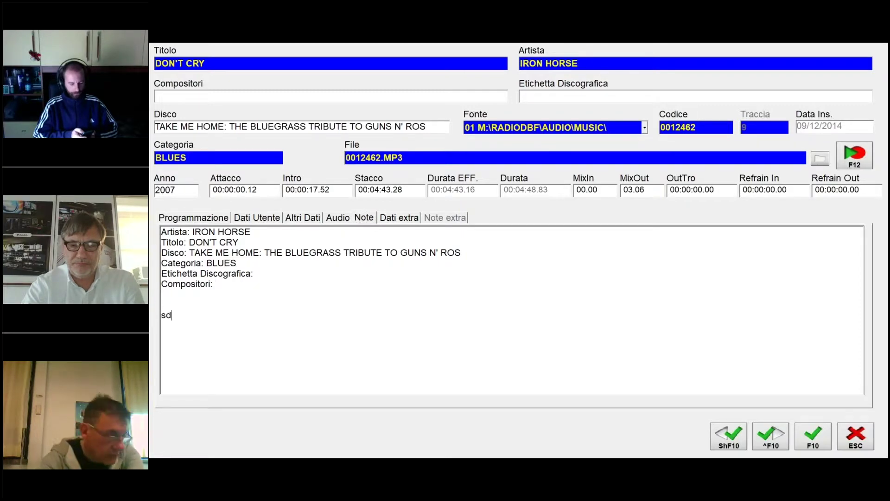
text(jkdjskljsdfklsd)
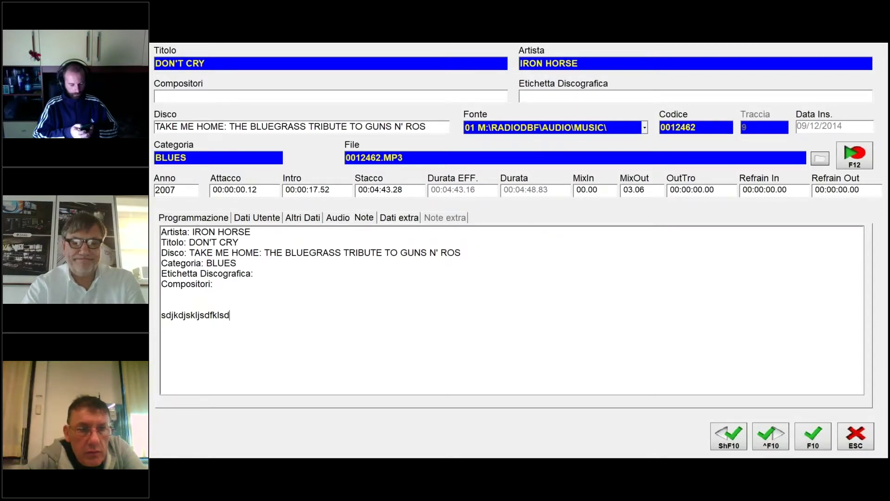
Set the song's Royalty to EMI RECORDS in its extra data
click(409, 220)
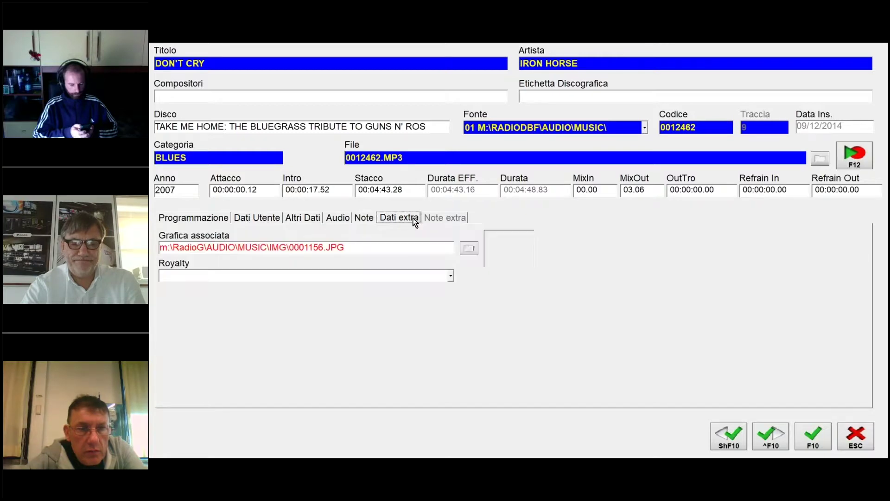
key(Tab)
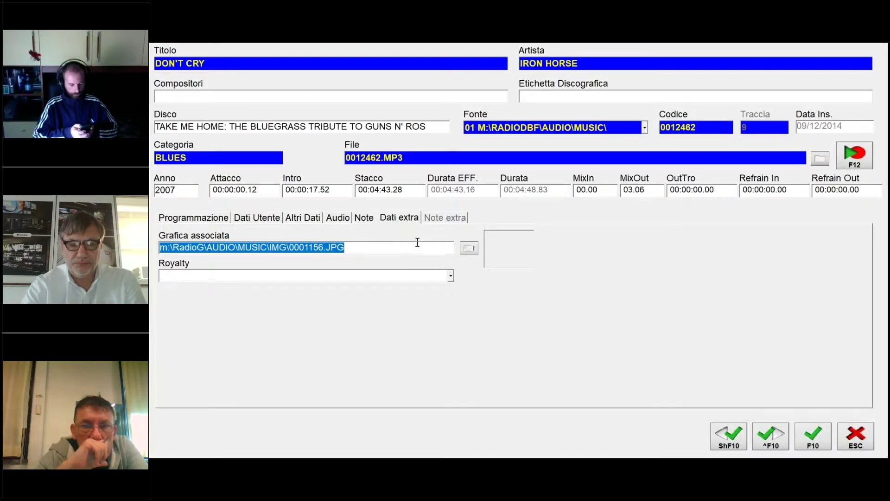
click(450, 276)
click(185, 299)
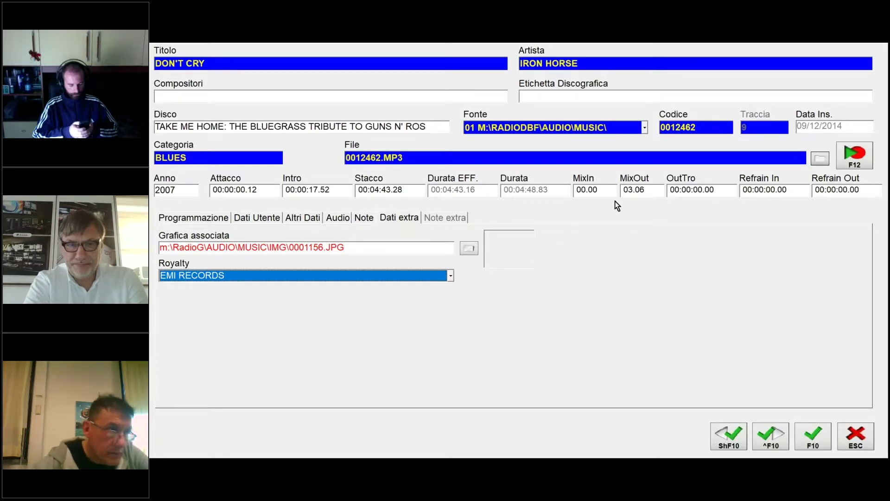
Open the song's audio in the recorder and examine the waveform around its Attacco and Stacco points
click(855, 161)
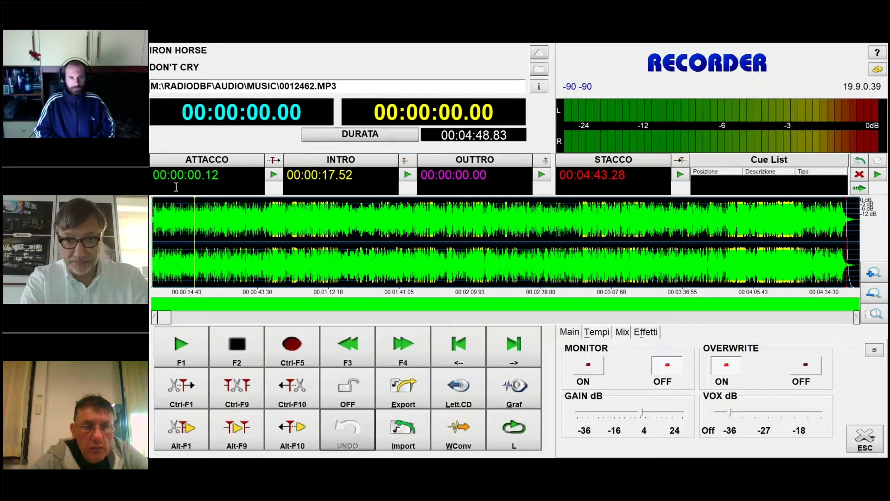
scroll(173, 254, up, 5)
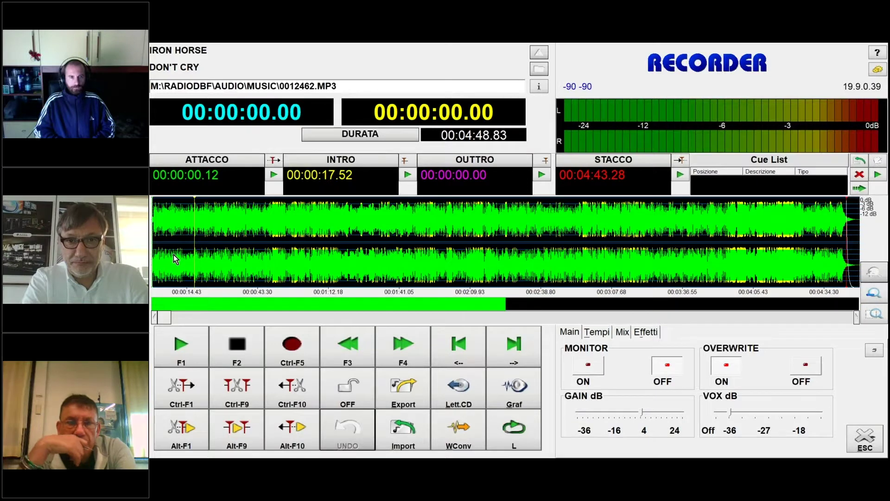
scroll(174, 254, up, 3)
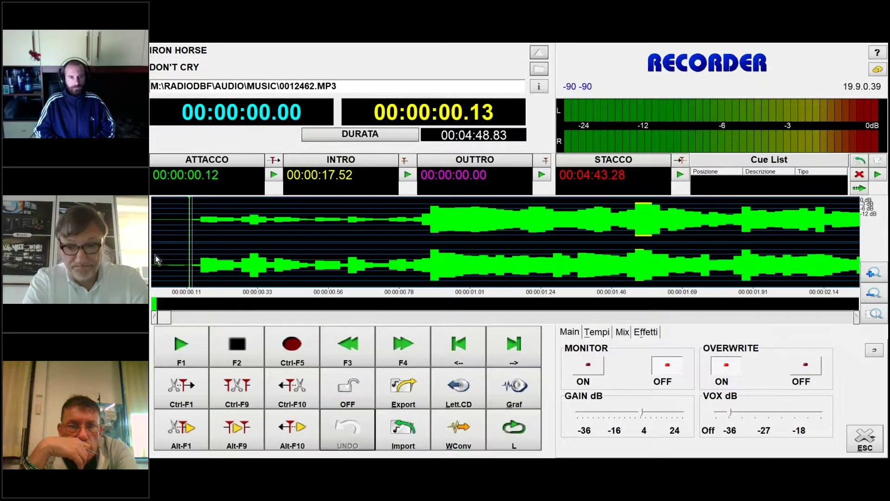
scroll(302, 244, down, 3)
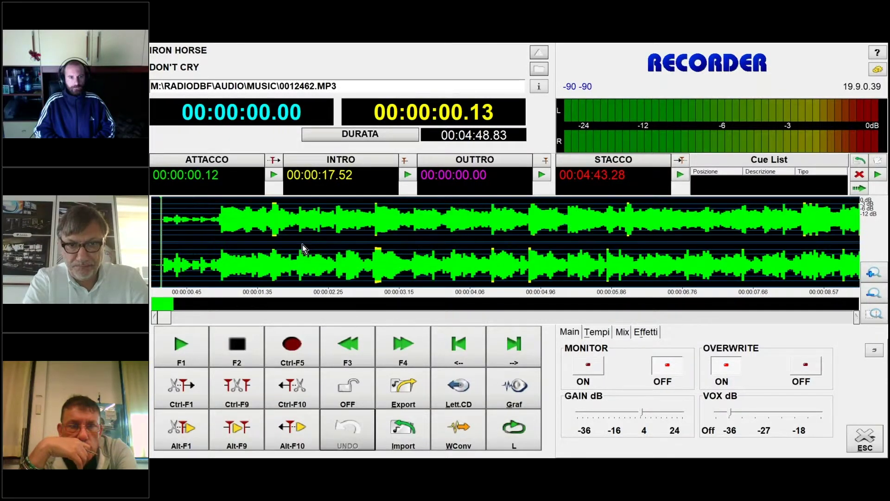
scroll(302, 249, down, 3)
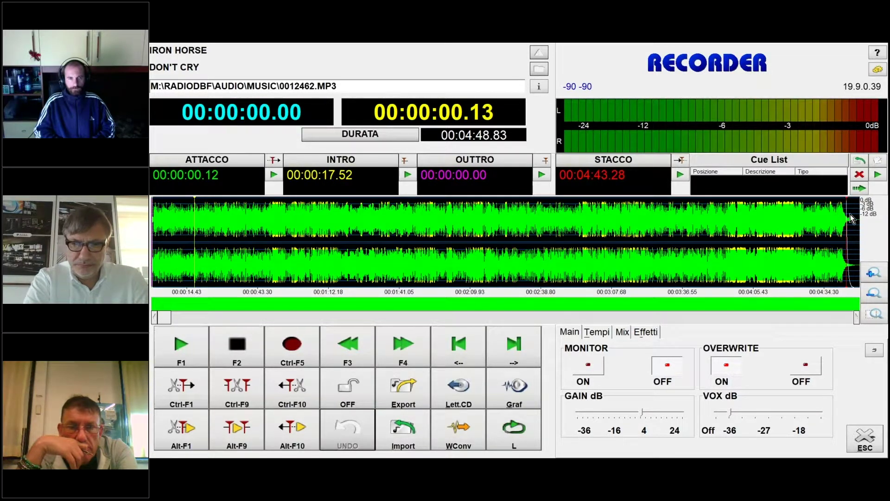
click(840, 273)
scroll(840, 273, up, 5)
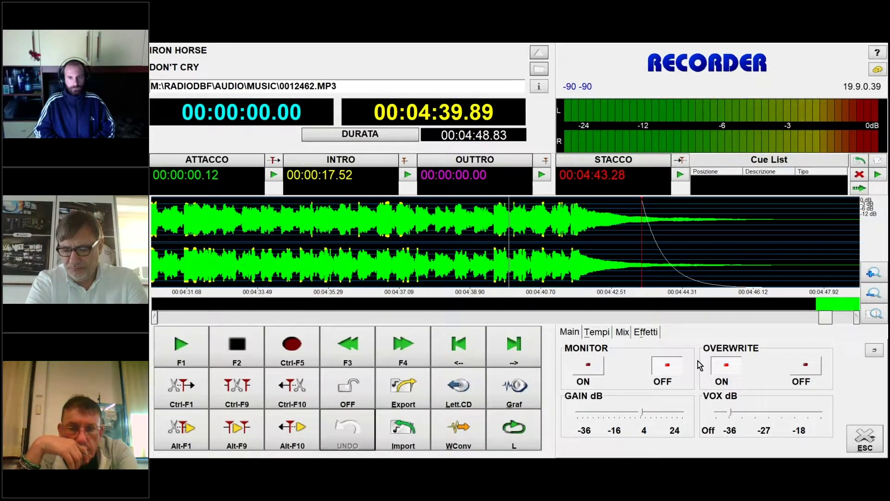
scroll(494, 338, down, 2)
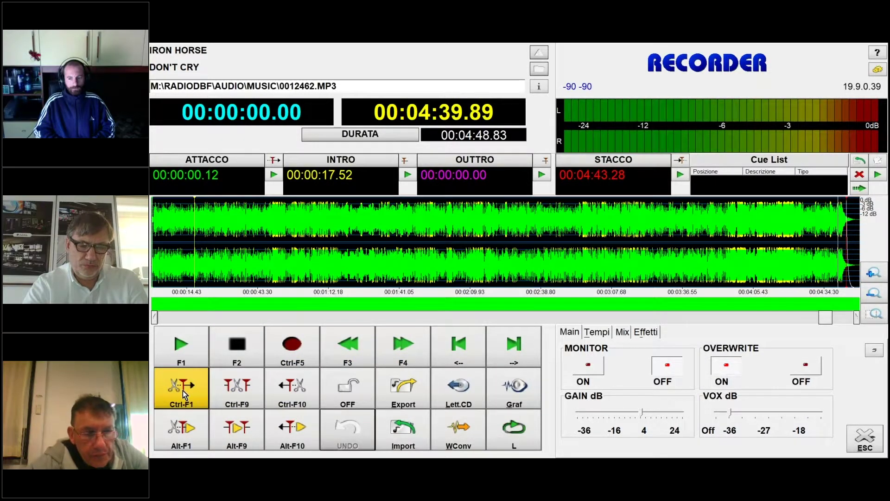
Place the waveform cursor at about 8 seconds, then select the section from about 1:18 to 1:42 and clear that selection
click(172, 263)
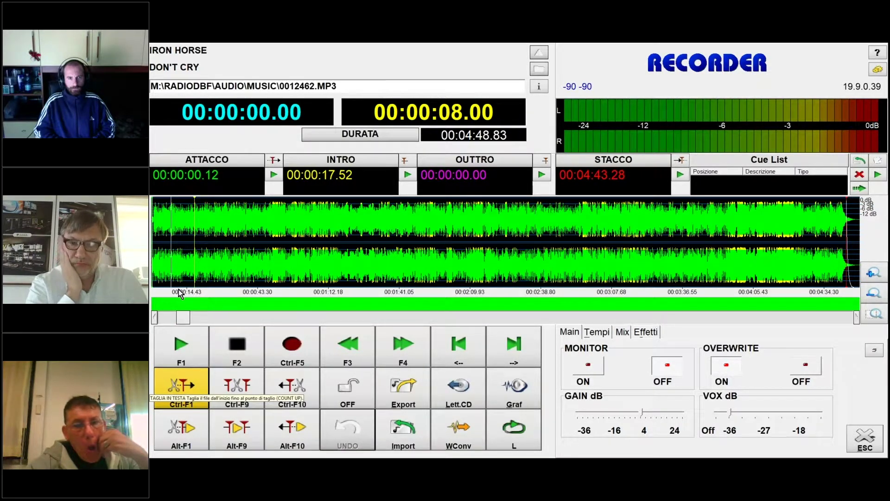
drag(344, 260, 401, 262)
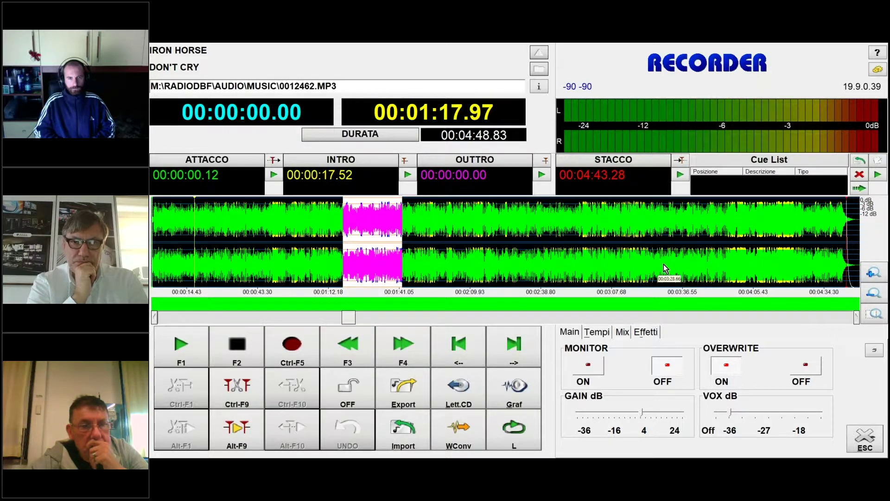
click(649, 261)
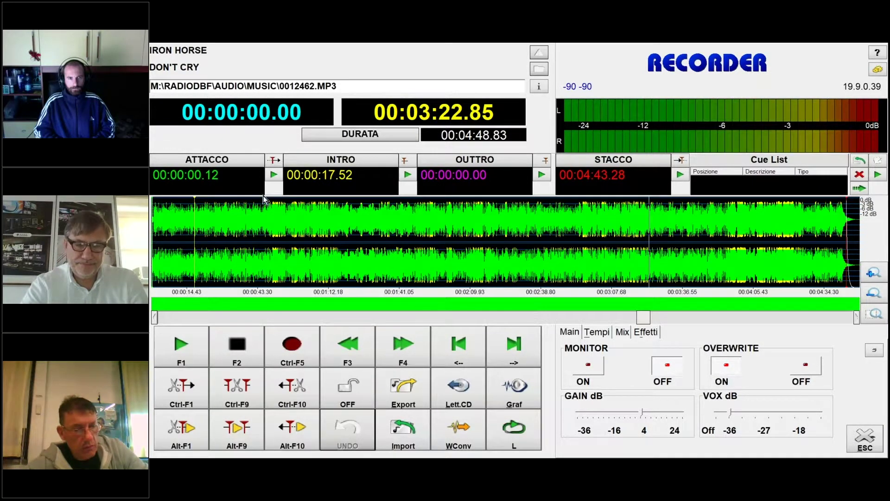
click(521, 389)
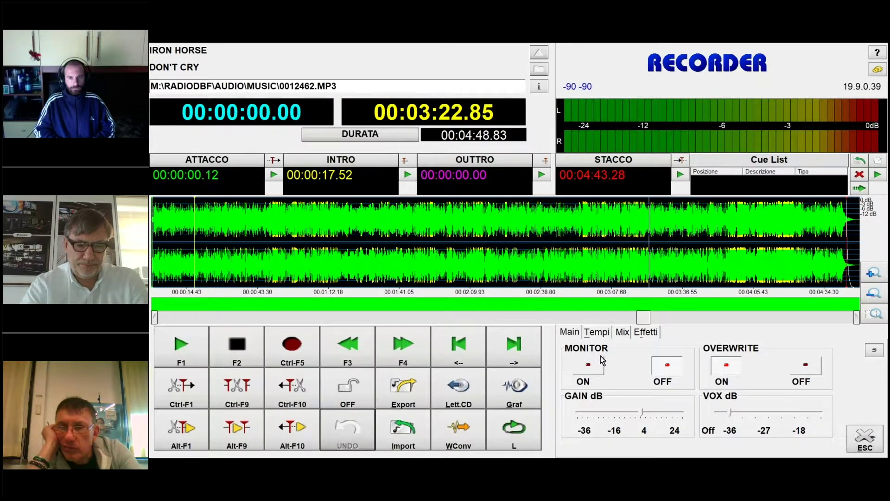
Turn the recorder's Monitor on and back off, and try the gain slider
click(589, 367)
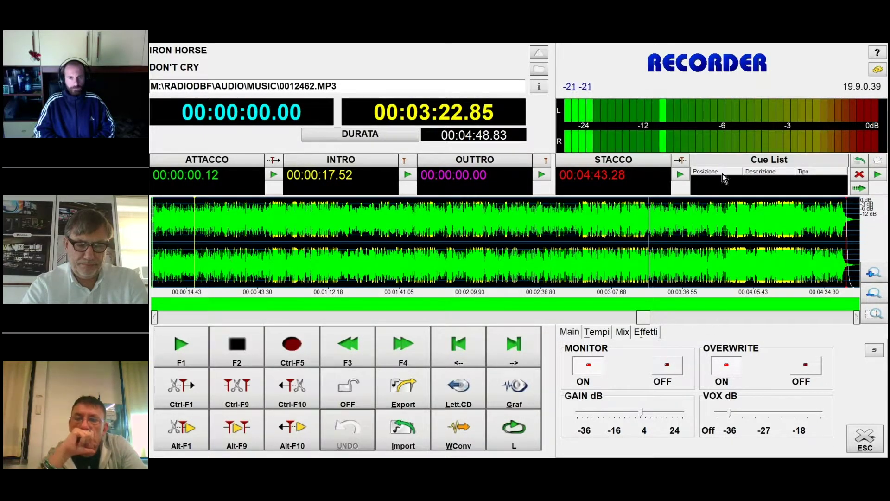
click(668, 367)
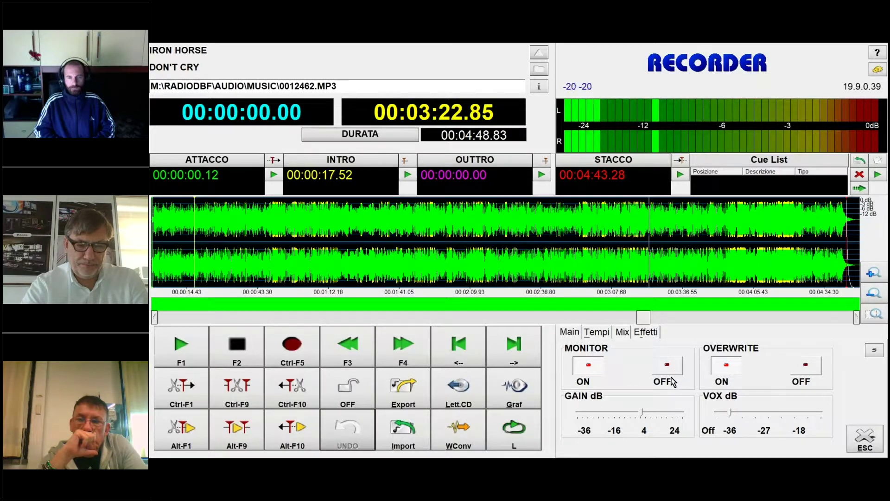
click(643, 414)
mouse_move(644, 418)
mouse_down()
mouse_move(664, 427)
mouse_move(644, 421)
mouse_up()
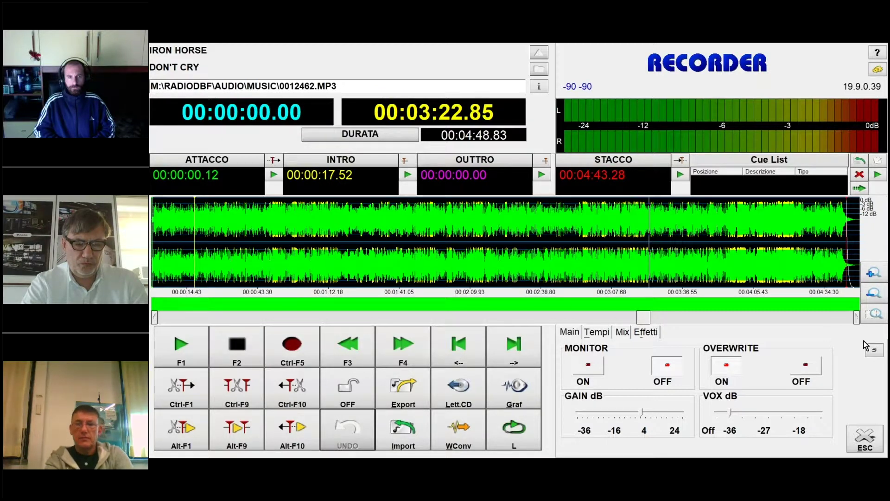
Set the recorder's Overwrite option to OFF, and close the recorder and the song record without saving
click(815, 368)
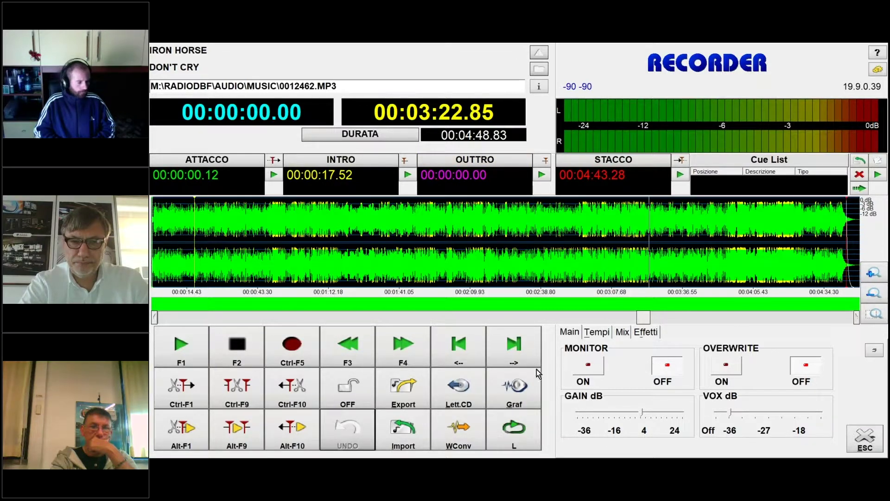
click(853, 436)
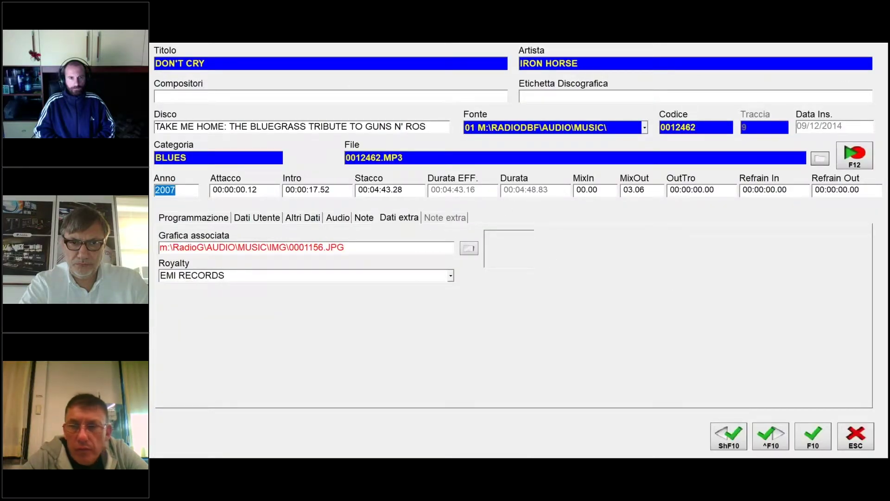
click(863, 447)
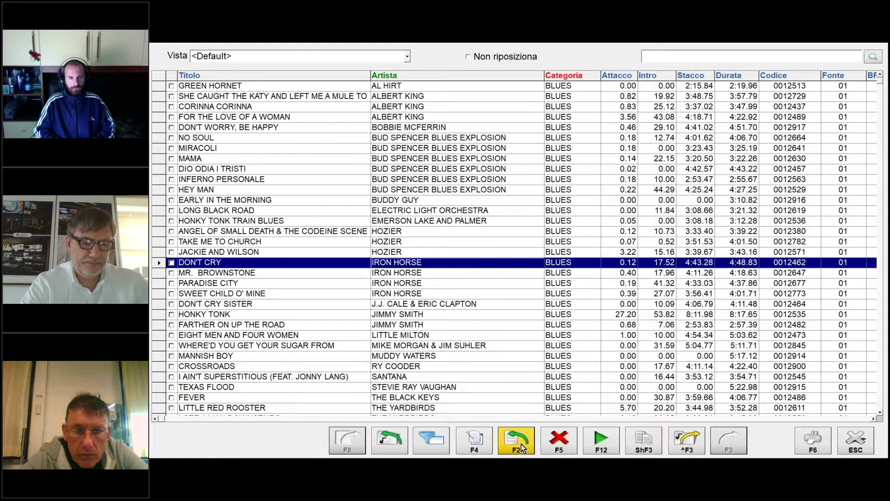
Preview DON'T CRY by IRON HORSE in the player for a few seconds, stop it and close the player
click(606, 440)
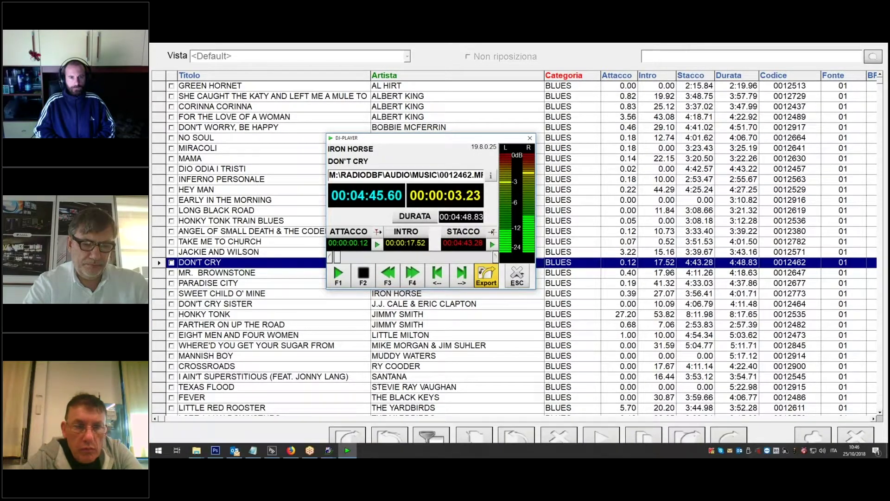
click(364, 275)
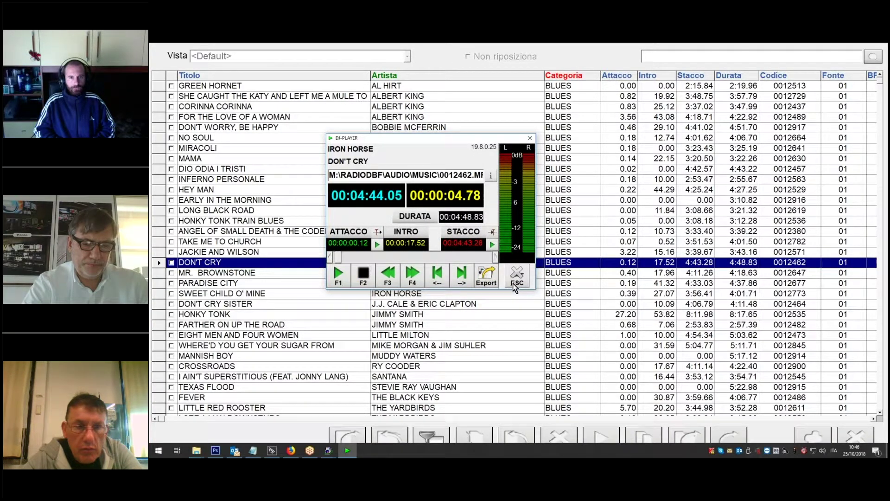
click(517, 275)
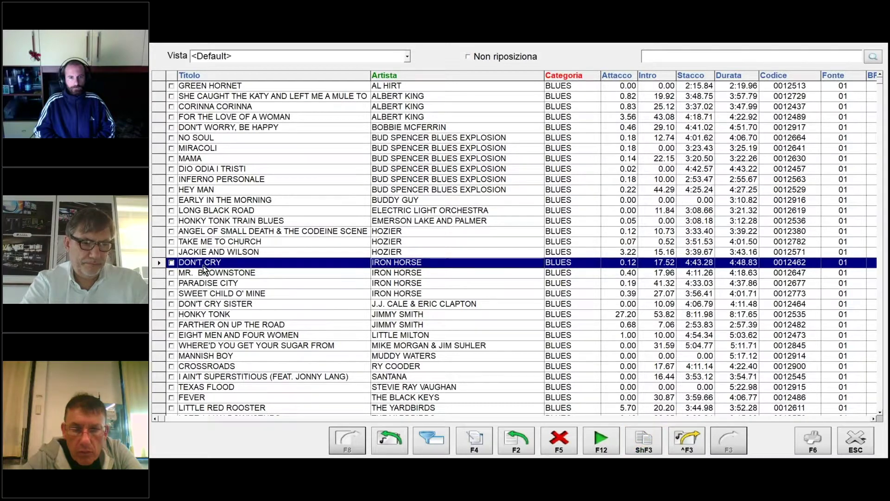
Duplicate the song DON'T CRY by IRON HORSE and confirm the duplication
click(593, 437)
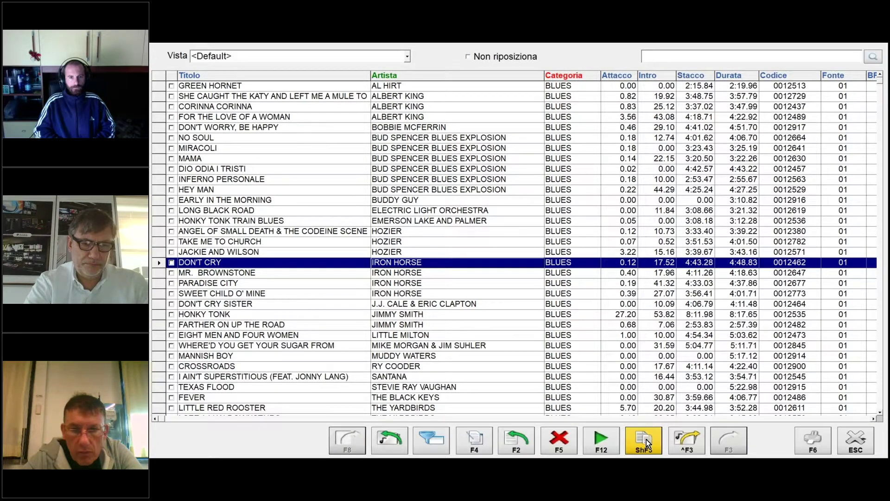
click(646, 442)
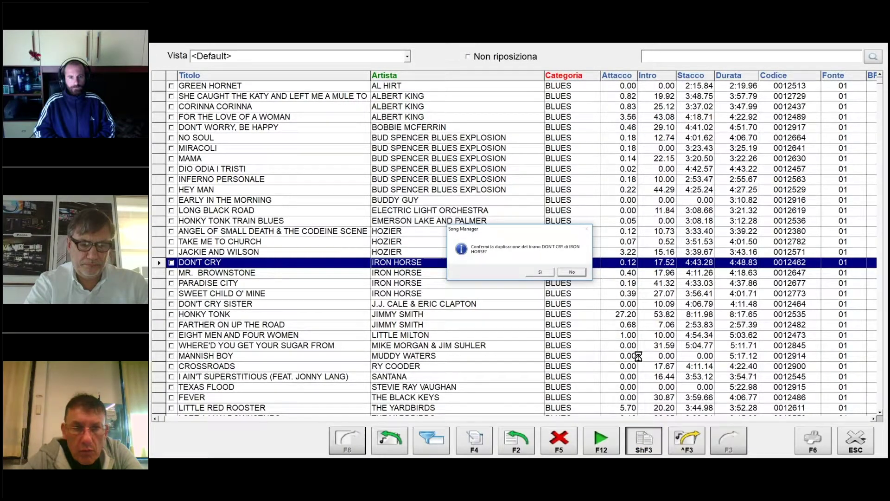
click(540, 272)
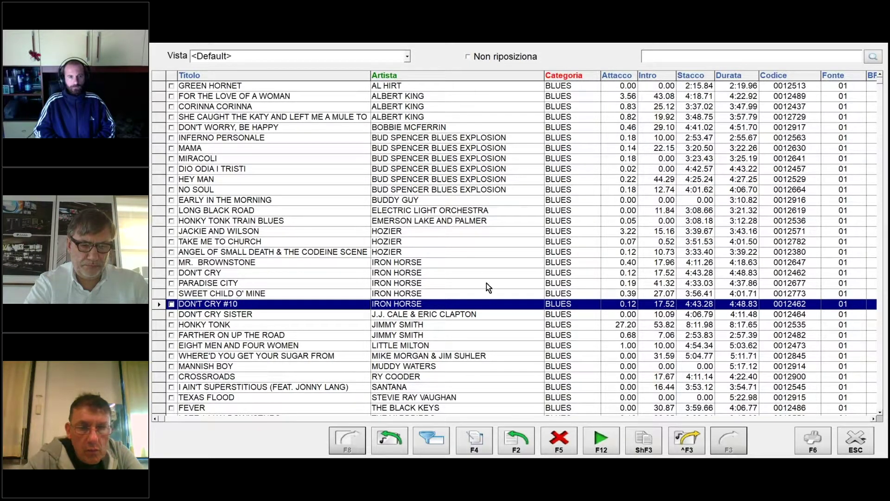
Open the duplicated song's record, review its title, category and audio file, and close it without saving
double_click(350, 305)
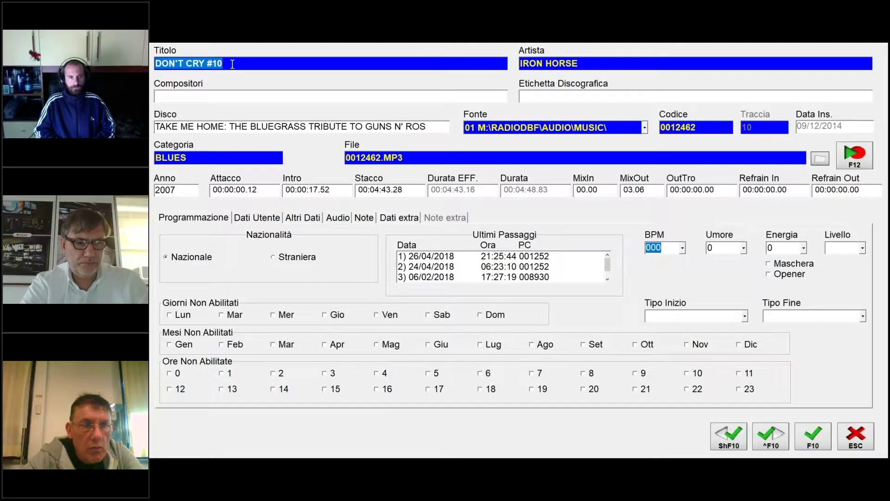
click(208, 158)
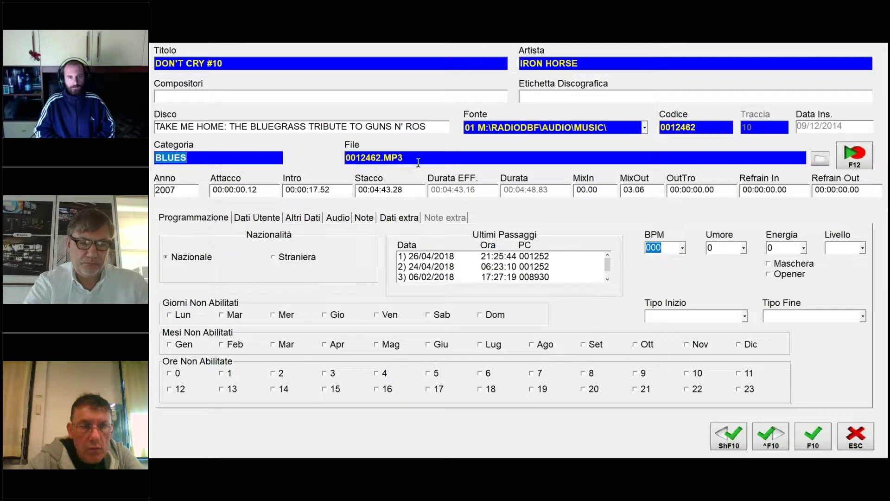
click(864, 439)
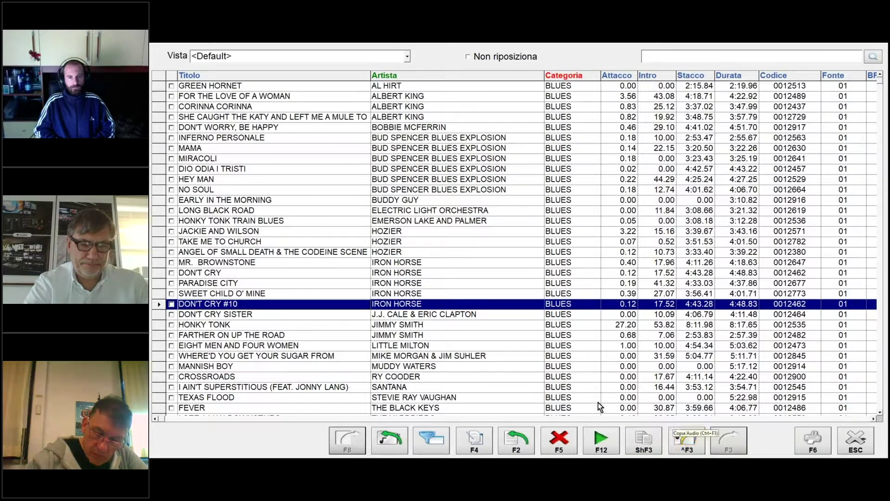
Select the songs from ANGEL OF SMALL DEATH & THE CODEINE SCENE through WHERE'D YOU GET YOUR SUGAR FROM, open them for batch editing and cancel it
click(238, 357)
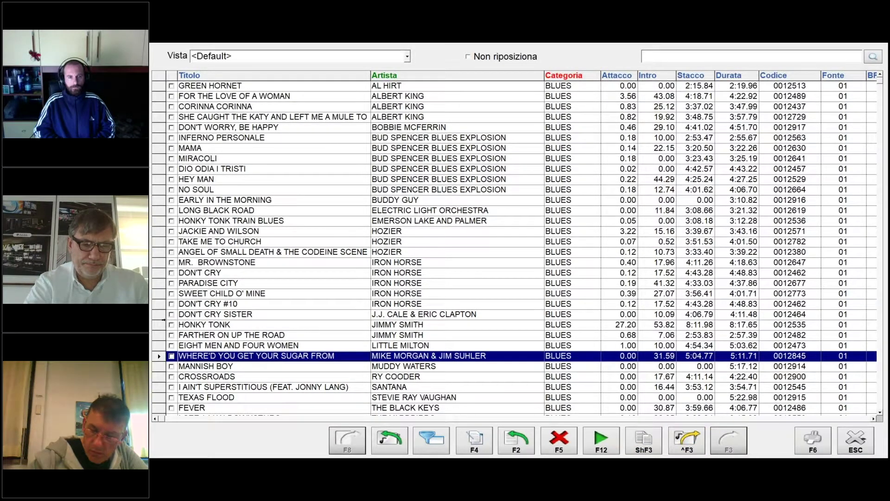
shift+click(207, 326)
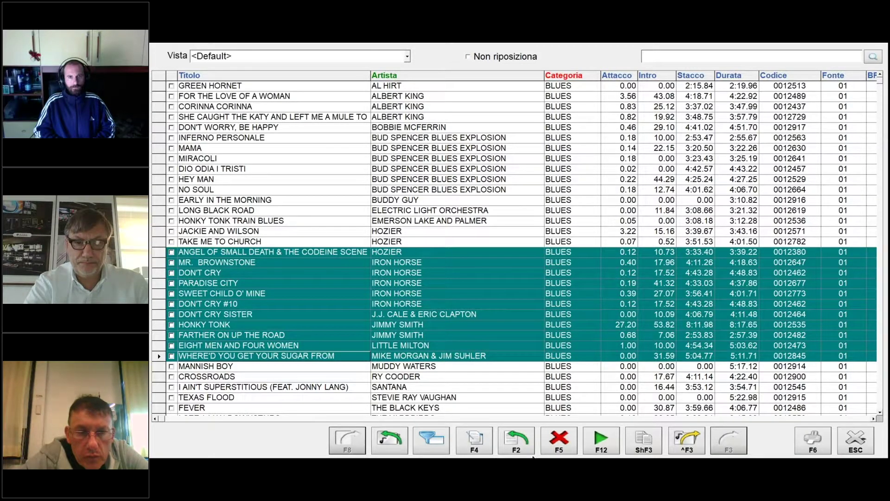
click(477, 440)
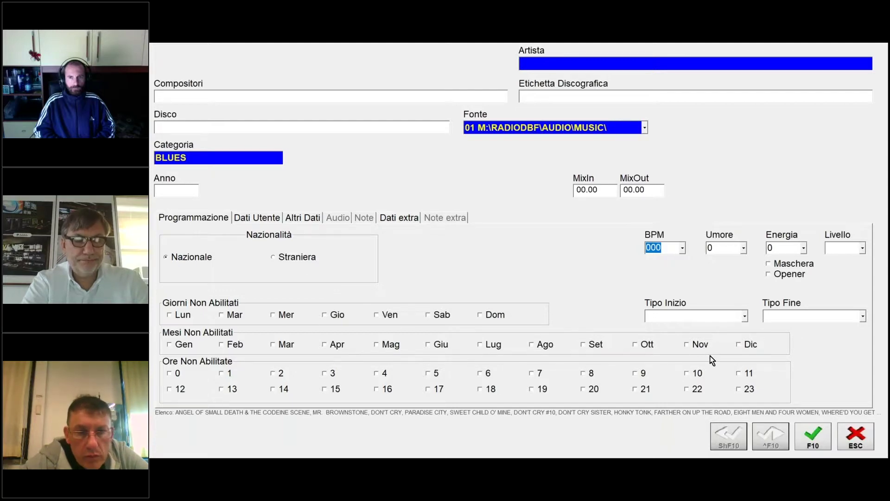
click(856, 436)
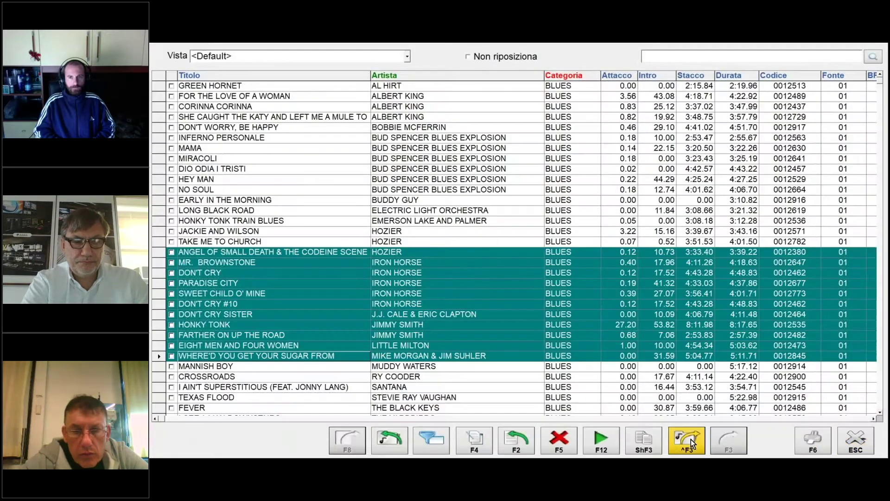
Start copying the selected songs' audio, cancel at the destination folder choice and clear the selection
click(689, 440)
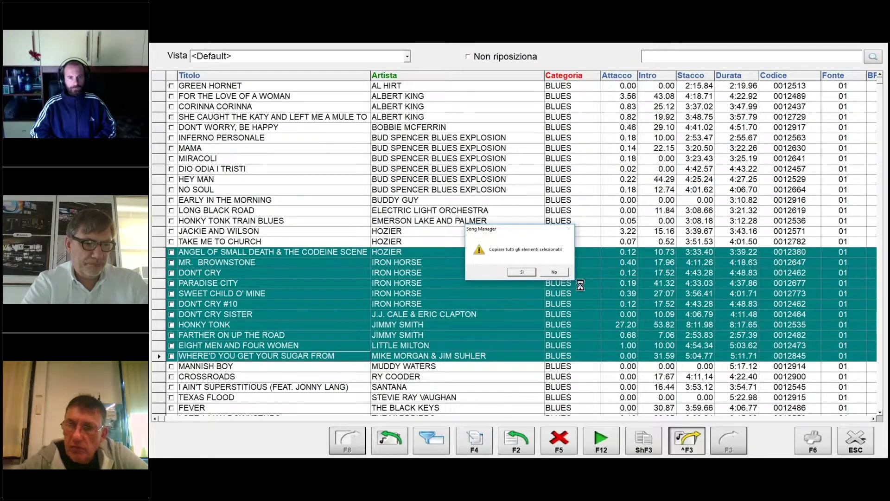
click(554, 273)
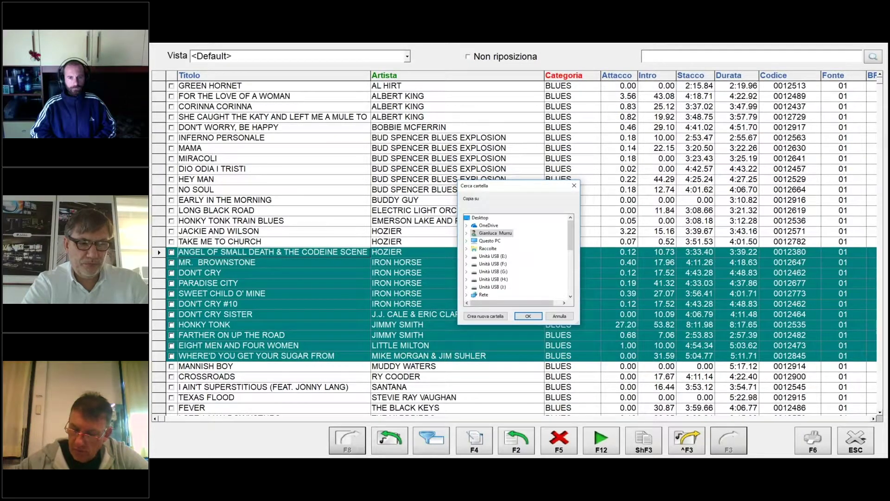
click(562, 317)
click(595, 305)
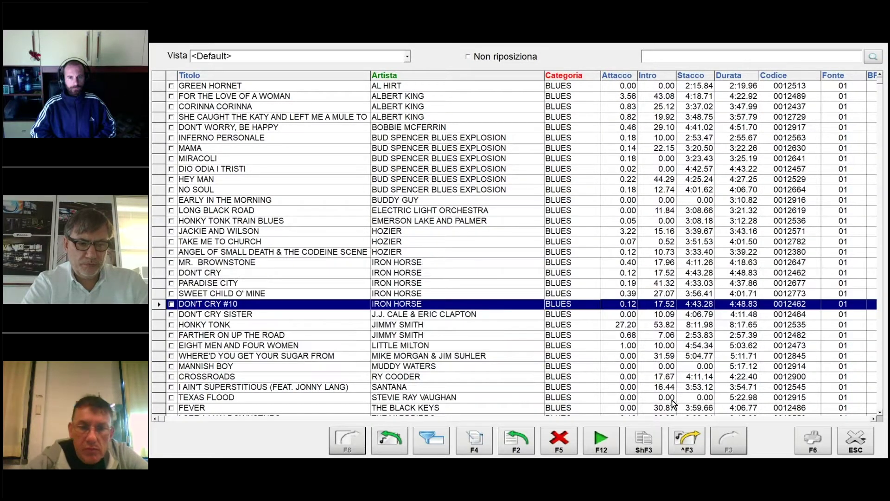
Exit Song Manager and switch to Audio Manager
click(858, 446)
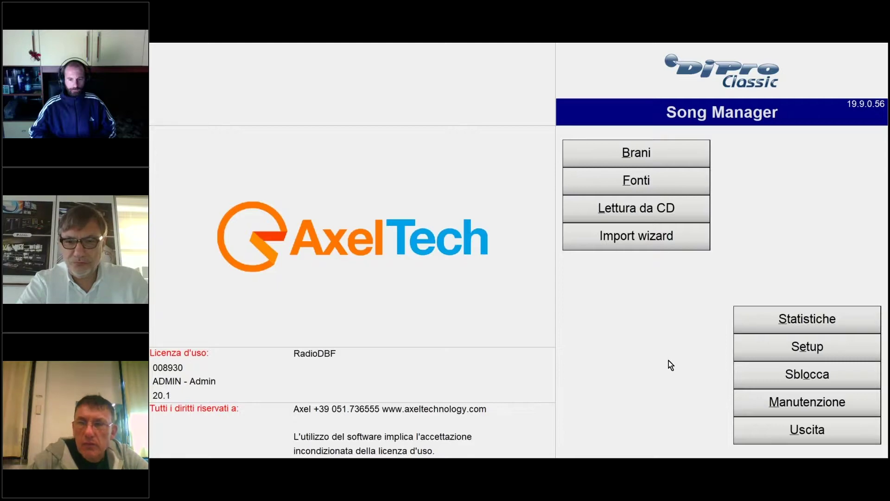
click(819, 437)
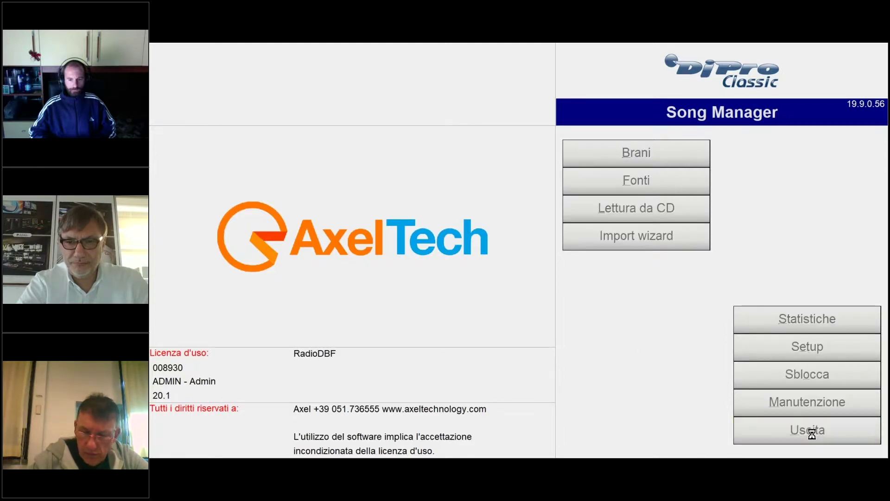
click(734, 169)
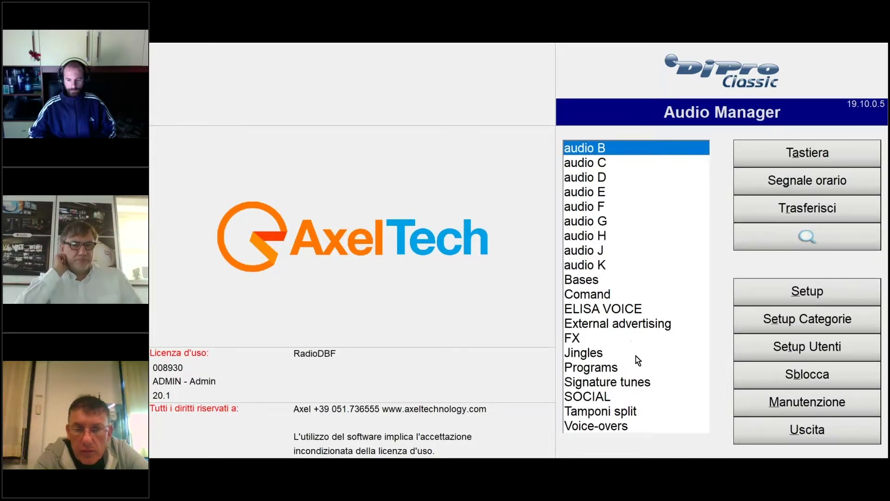
Add a new audio category with table INTERV and description and category INTERVISTE, save it and leave the category setup
click(813, 322)
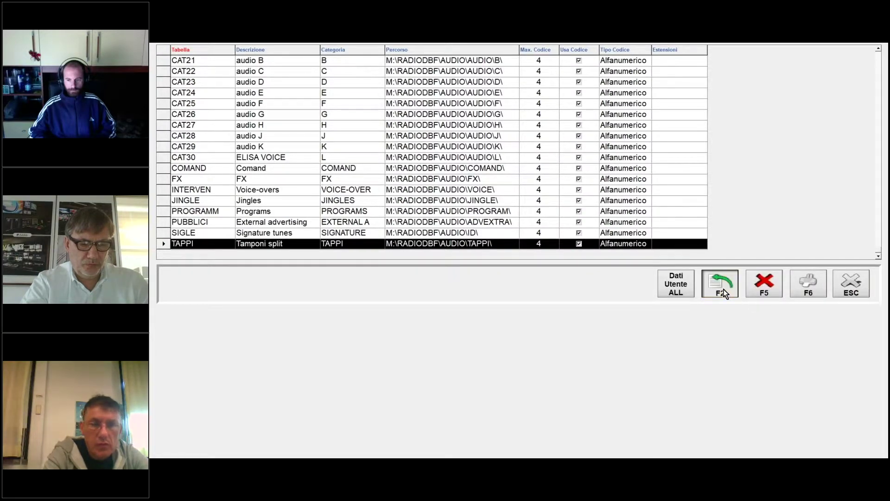
click(721, 285)
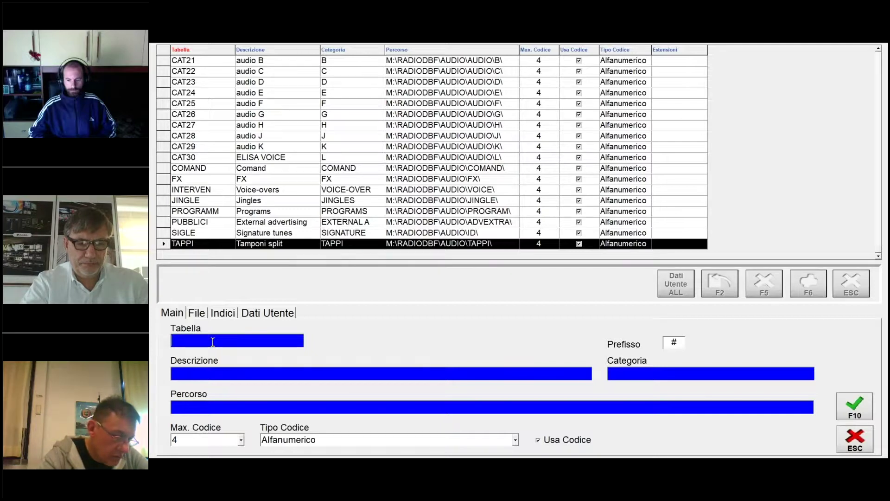
text(INTERV)
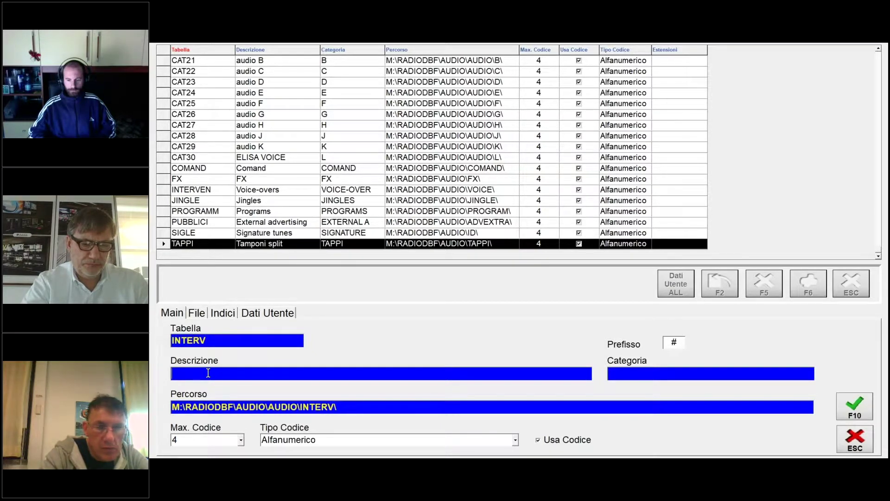
text(int)
key(BackSpace)
key(BackSpace)
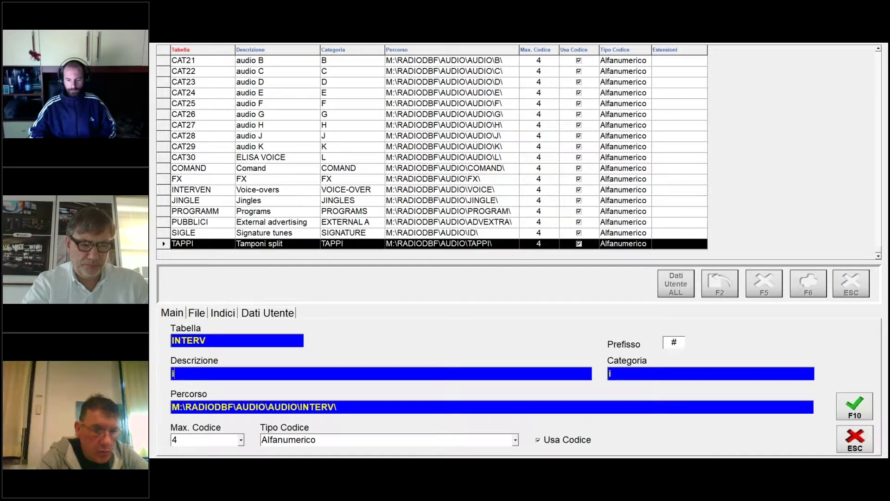
text(INTERVISTE)
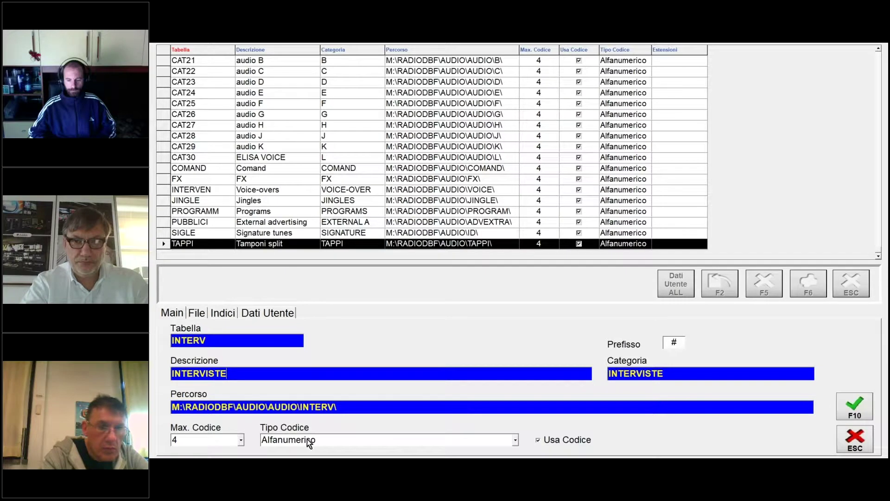
click(857, 411)
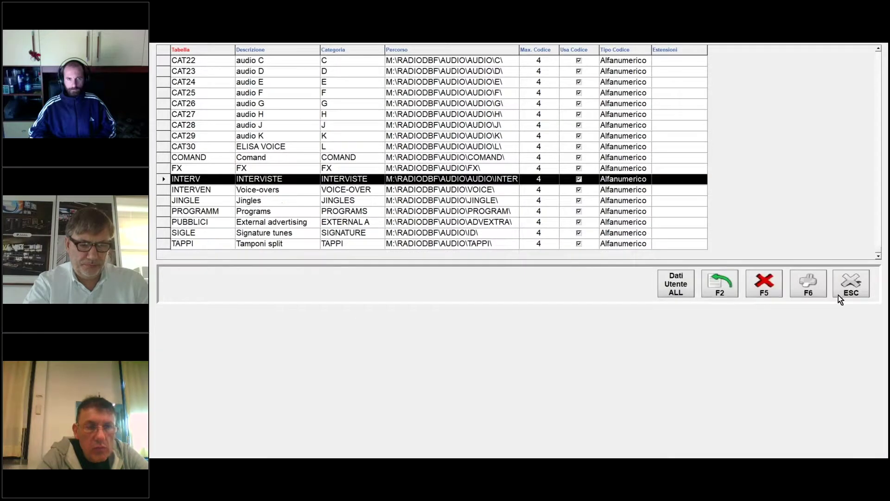
click(851, 284)
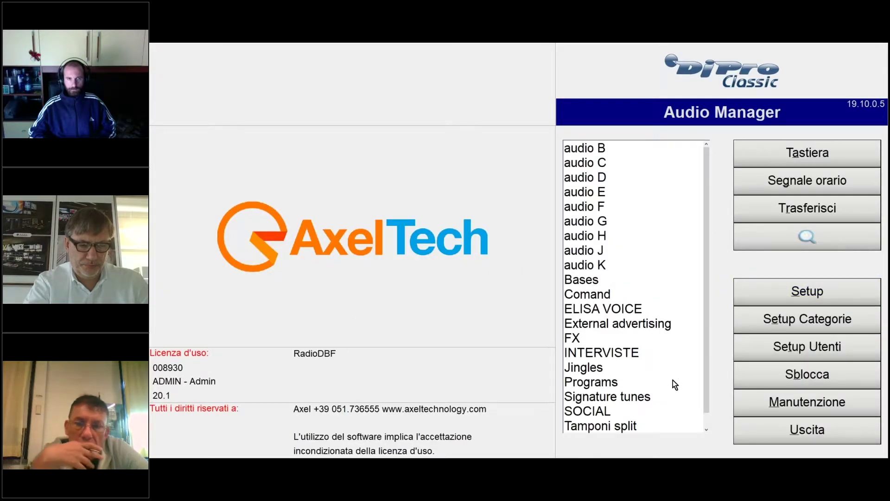
Open the Jingles archive and display the record of AXEL VISUAL 01
click(624, 351)
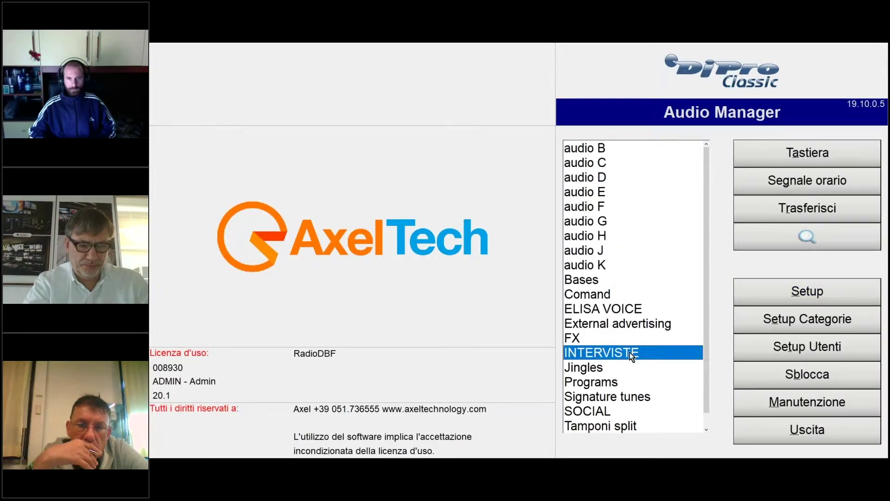
click(596, 373)
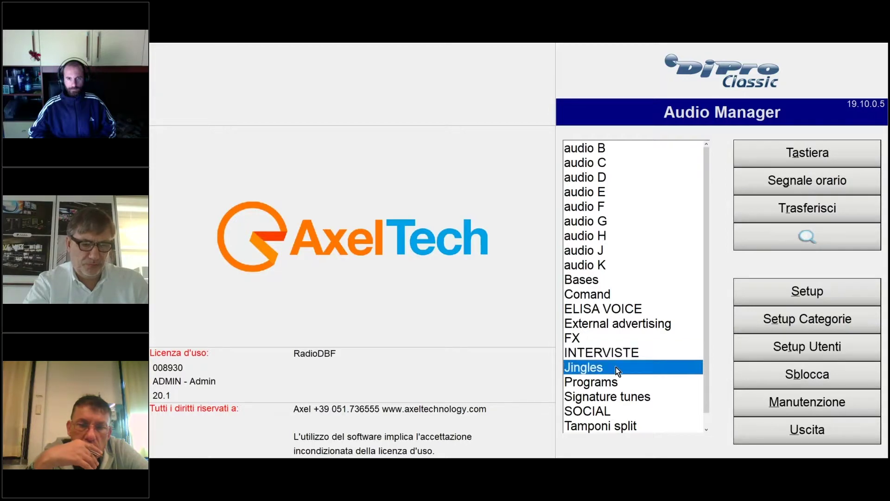
double_click(595, 368)
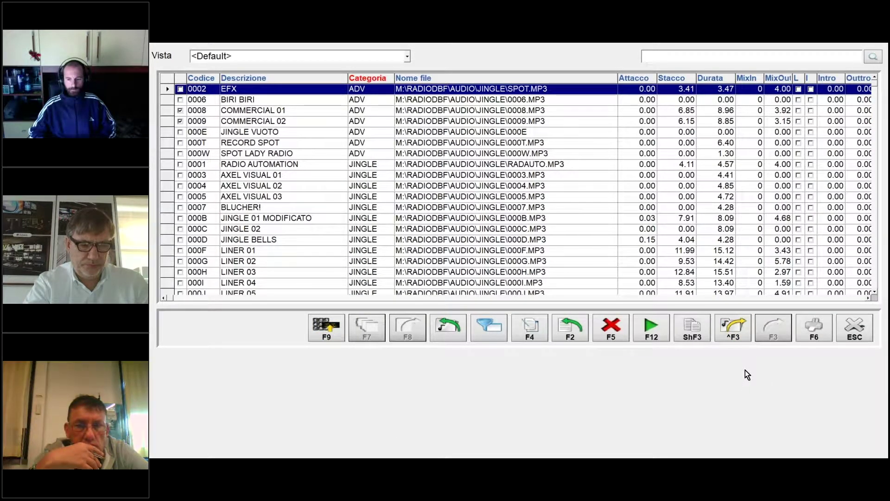
click(412, 178)
double_click(427, 176)
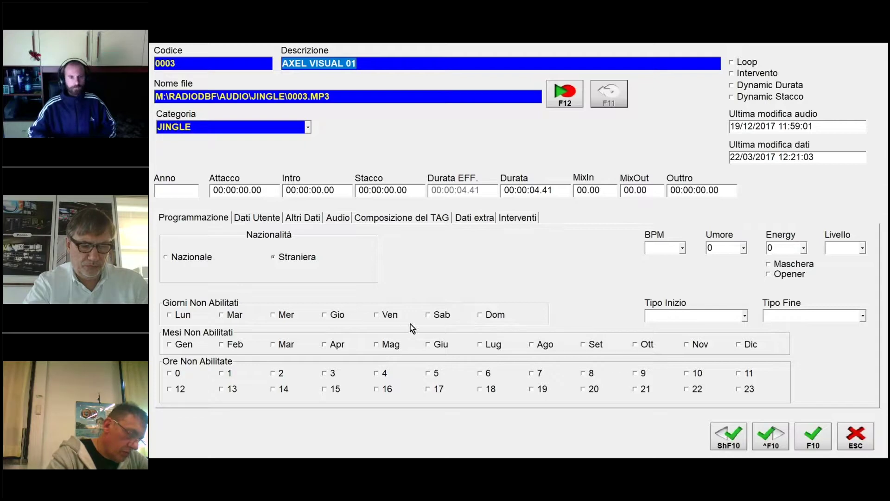
Mark Sab and Dom as disabled days for the jingle, enable Loop, and clear these options again
click(430, 317)
click(483, 318)
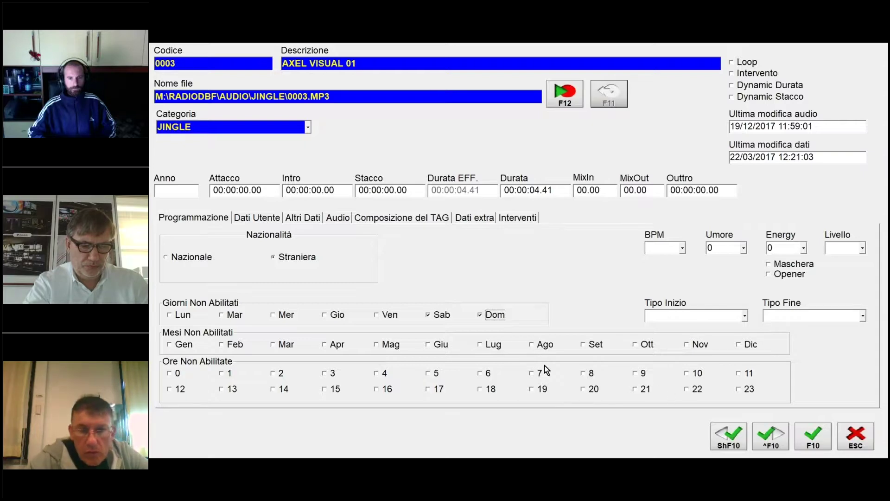
click(434, 315)
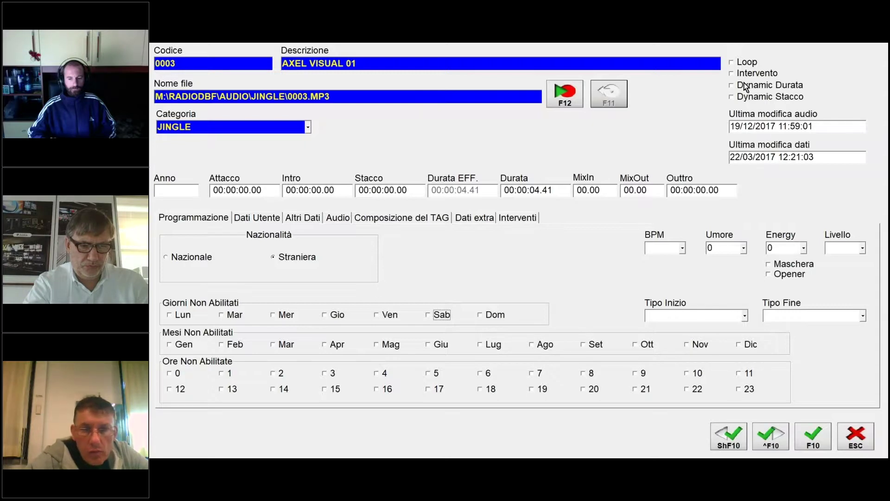
click(732, 65)
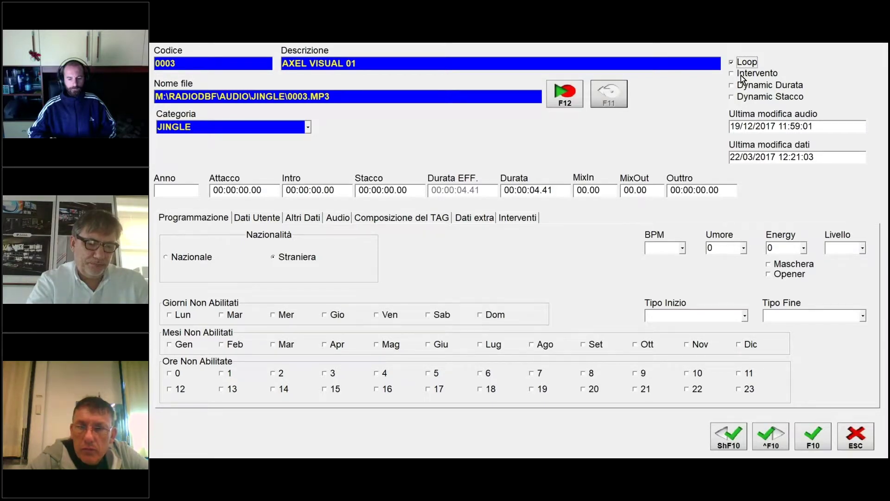
click(744, 64)
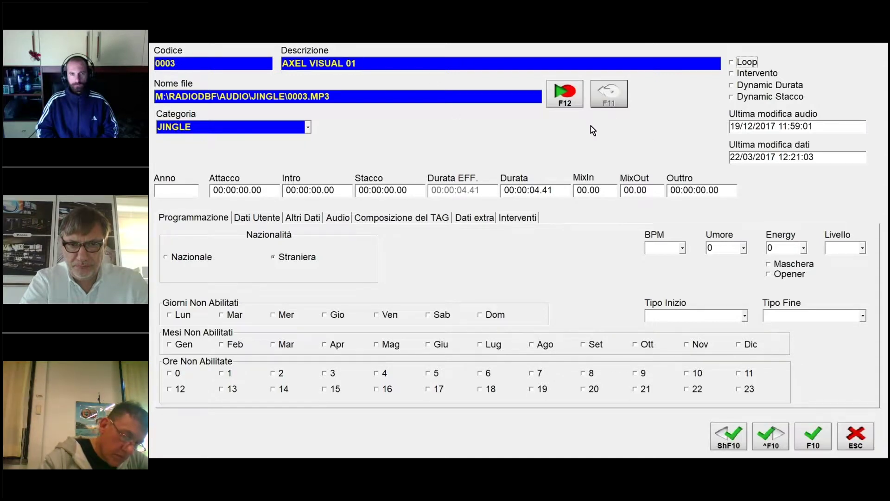
Enable Dynamic Durata and Dynamic Stacco for AXEL VISUAL 01 and close the record without saving
click(732, 86)
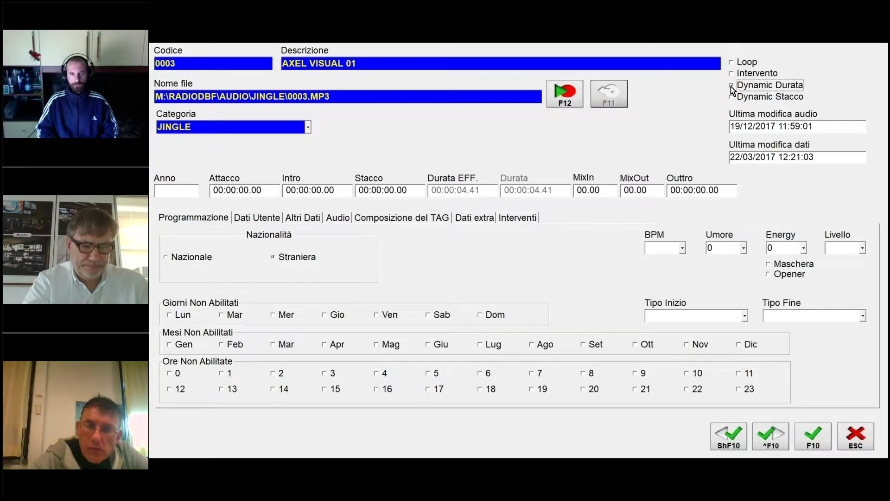
click(732, 86)
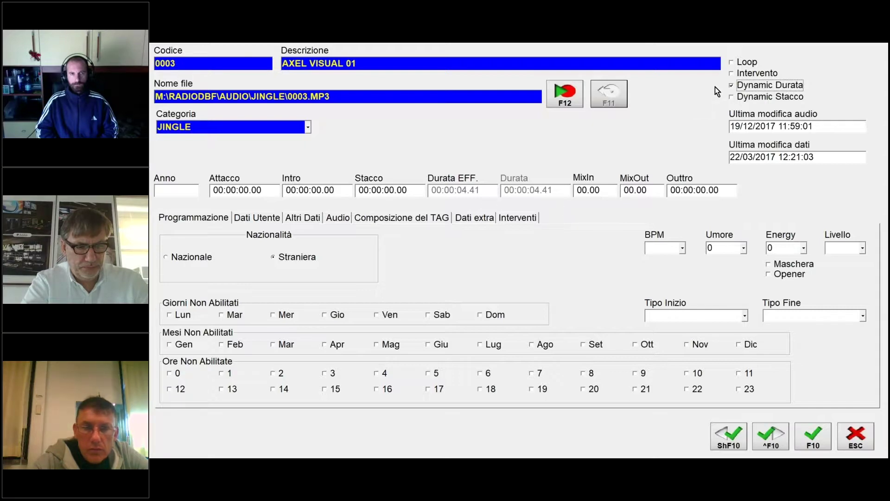
click(731, 86)
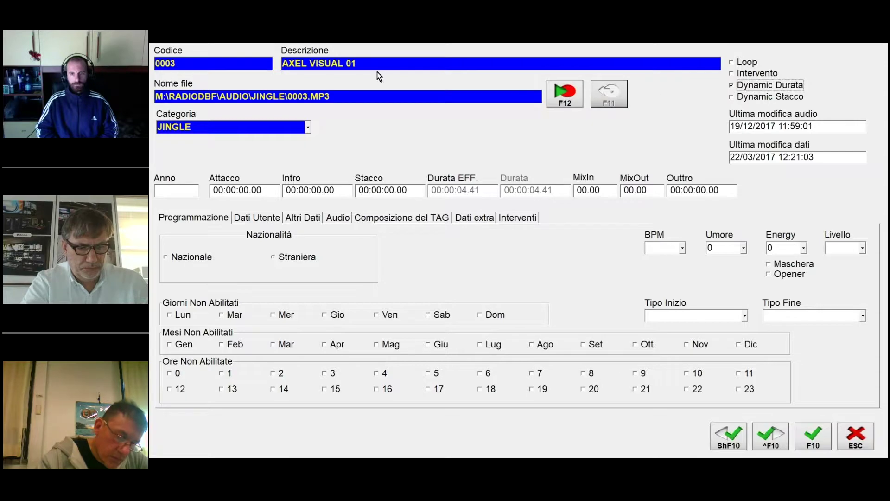
click(730, 98)
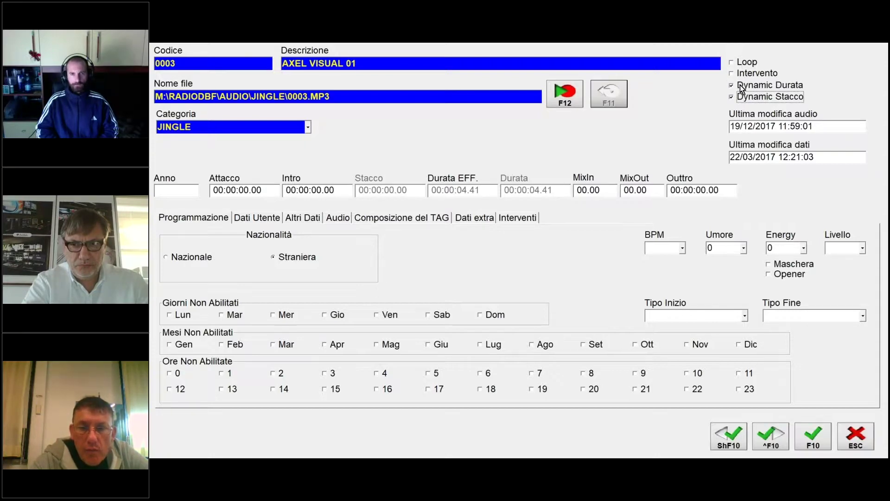
click(866, 443)
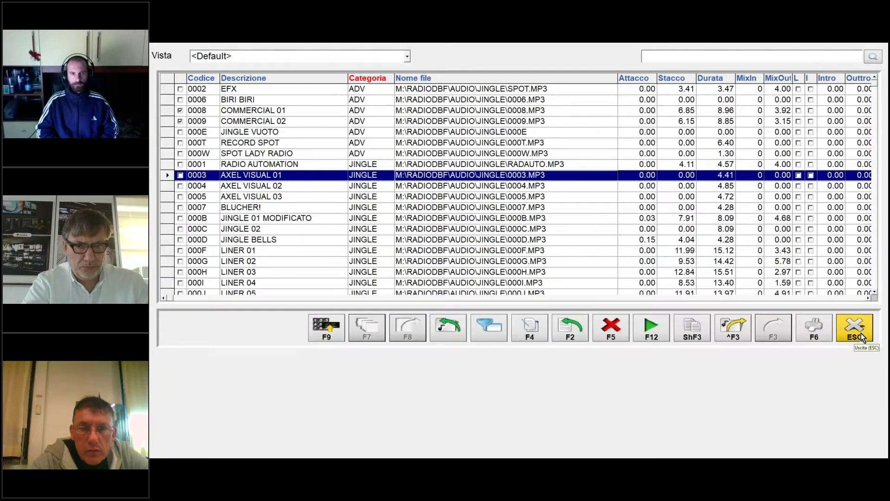
Leave the Jingles archive, open the keyboard (Tastiera) setup and display page 003 JINGLE
click(860, 332)
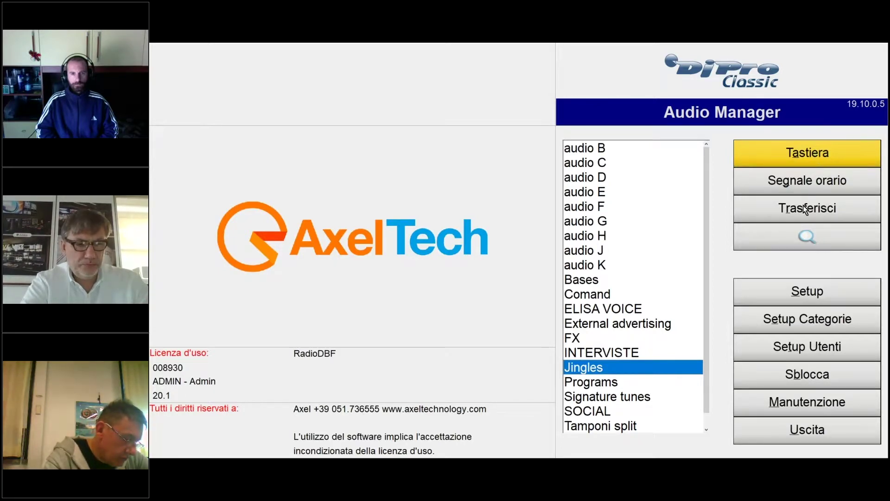
click(817, 154)
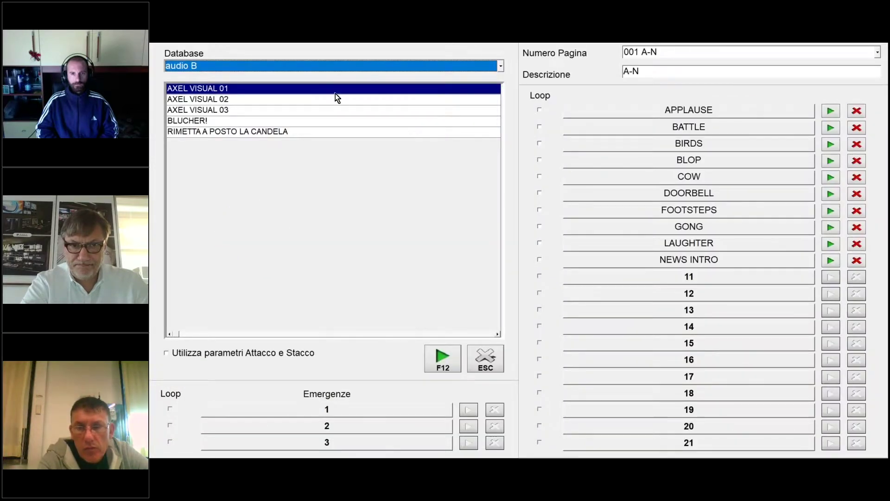
click(877, 52)
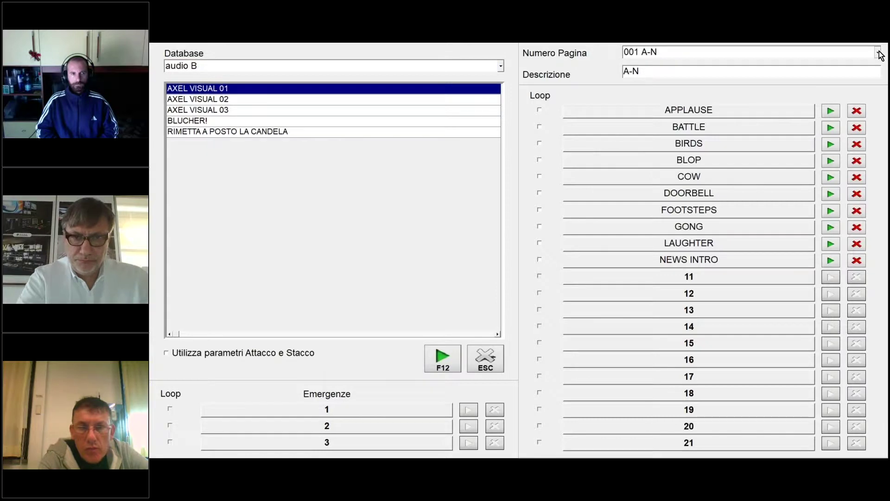
mouse_move(878, 74)
mouse_down()
mouse_move(878, 131)
mouse_move(865, 63)
mouse_up()
click(637, 84)
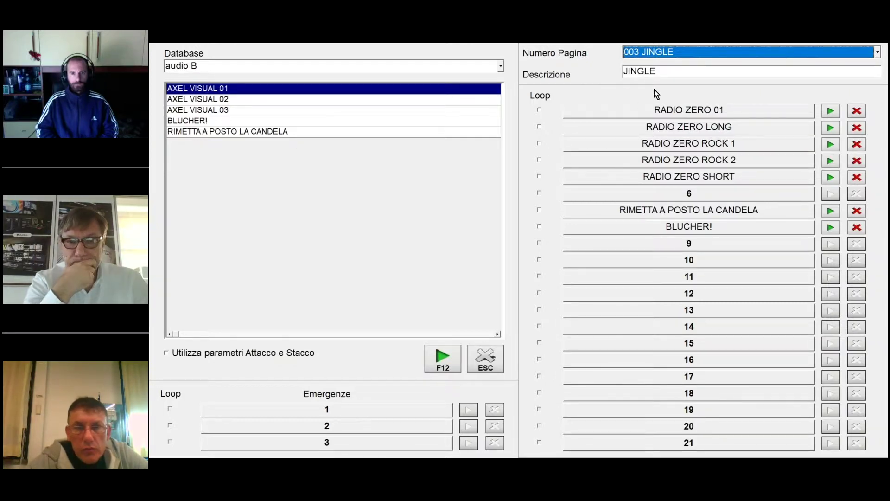
Switch to the empty keyboard page 004 and give it the description "basi"
click(878, 53)
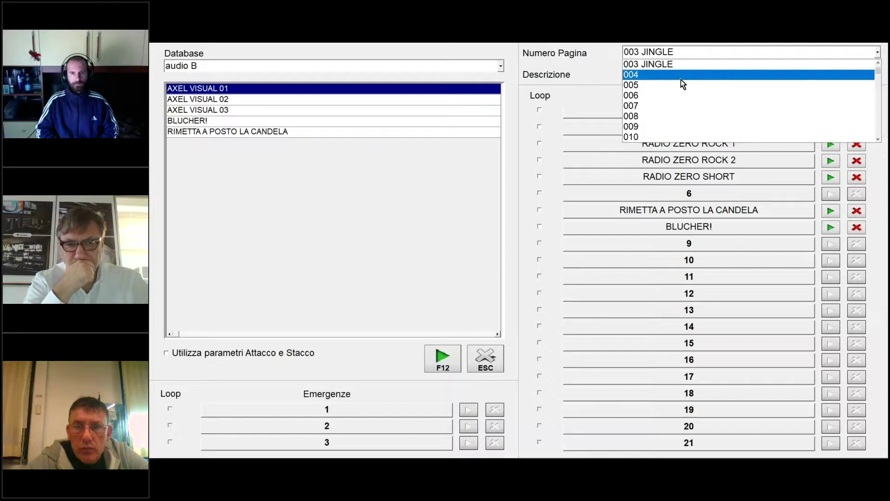
click(655, 97)
click(653, 71)
text(basi)
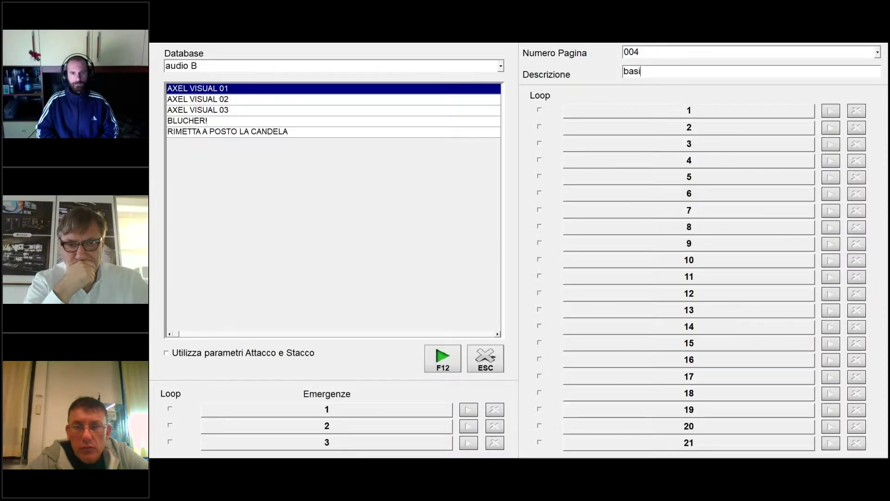
Choose the Bases database and assign BASE 1 to key 1 of page 004
click(500, 66)
click(500, 66)
scroll(319, 123, down, 3)
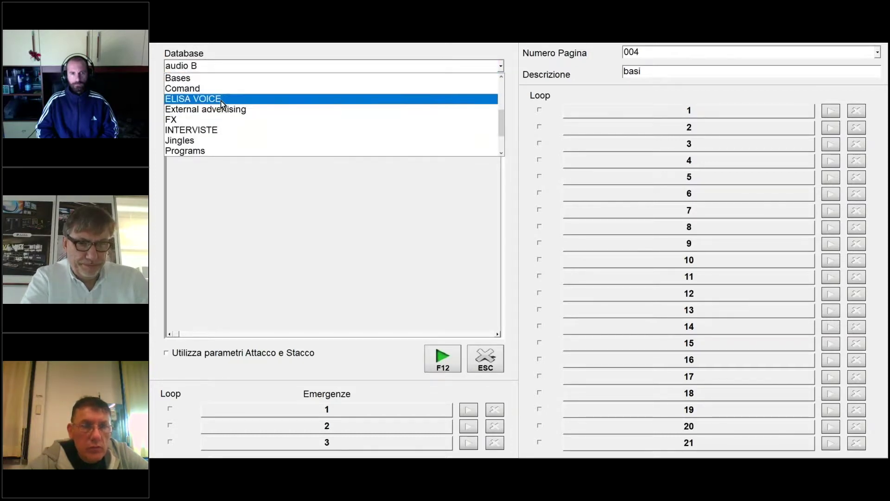
click(212, 78)
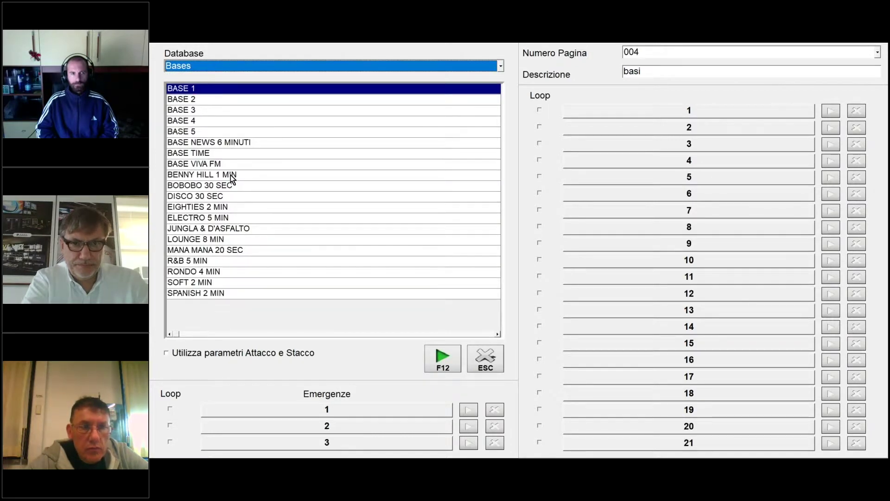
click(638, 111)
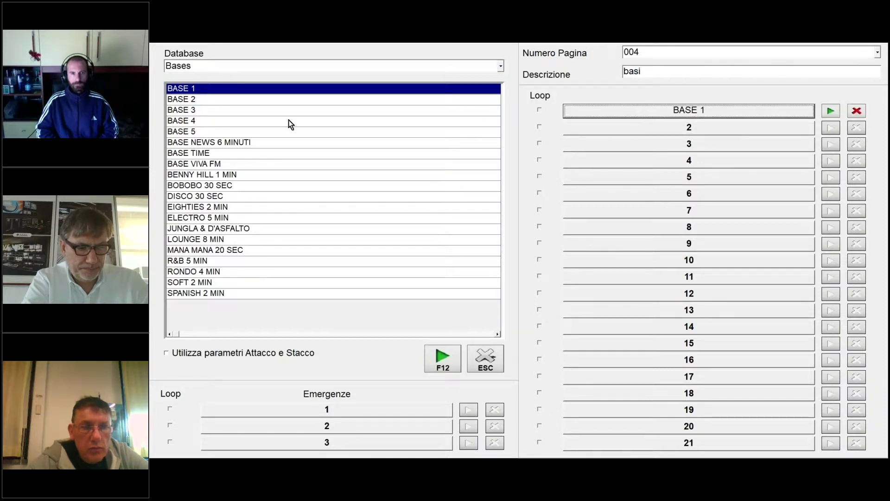
Assign BASE 2, BASE 3, BASE 4 and BASE 5 to keys 2 to 5 of keyboard page 004
click(195, 99)
click(697, 130)
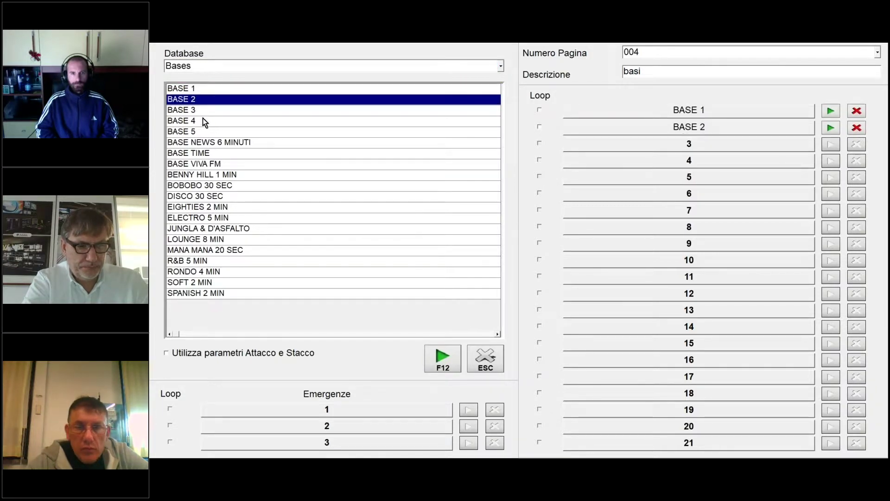
click(202, 113)
click(685, 153)
click(189, 132)
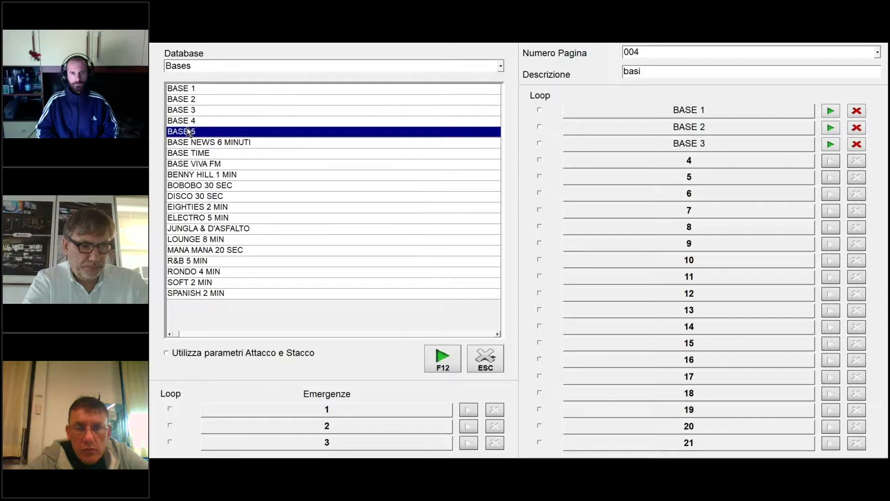
click(245, 123)
click(610, 163)
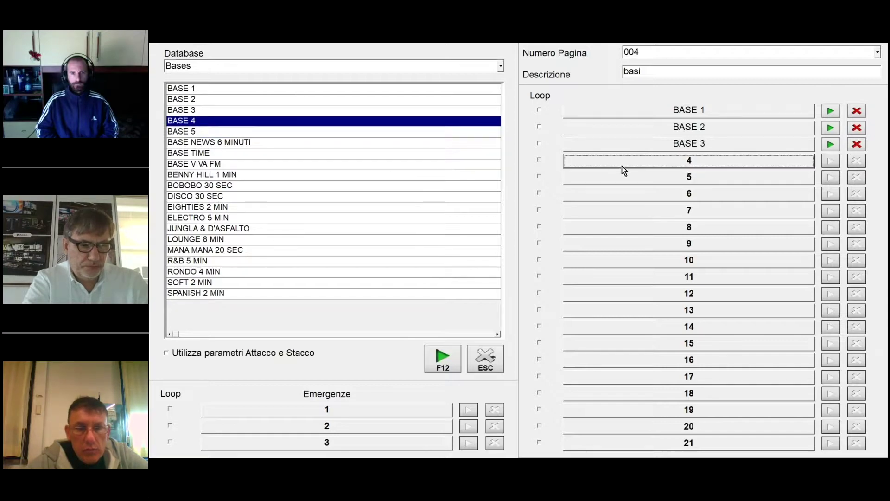
click(190, 135)
click(711, 179)
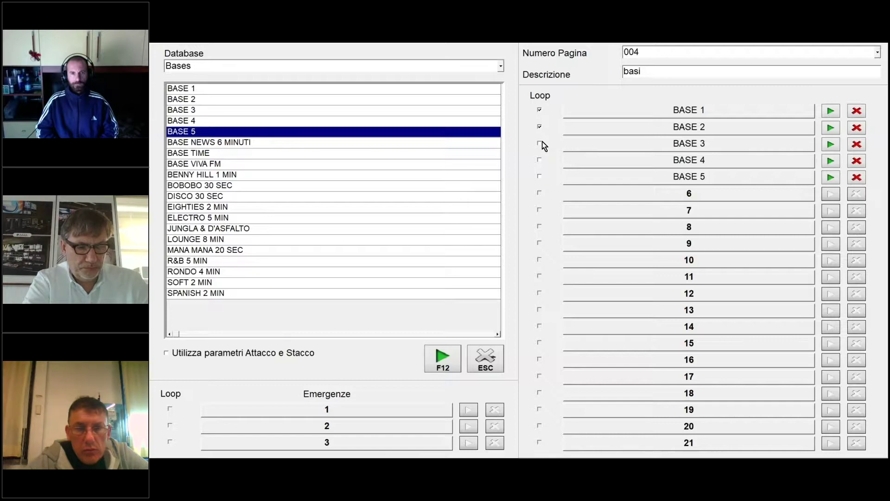
Enable Loop for keys 1 to 5 of page 004 and close the keyboard setup
click(540, 177)
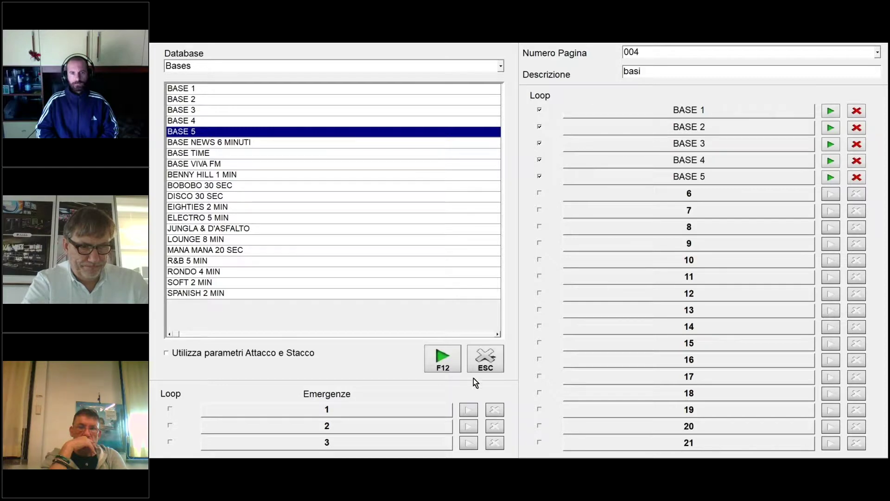
click(495, 364)
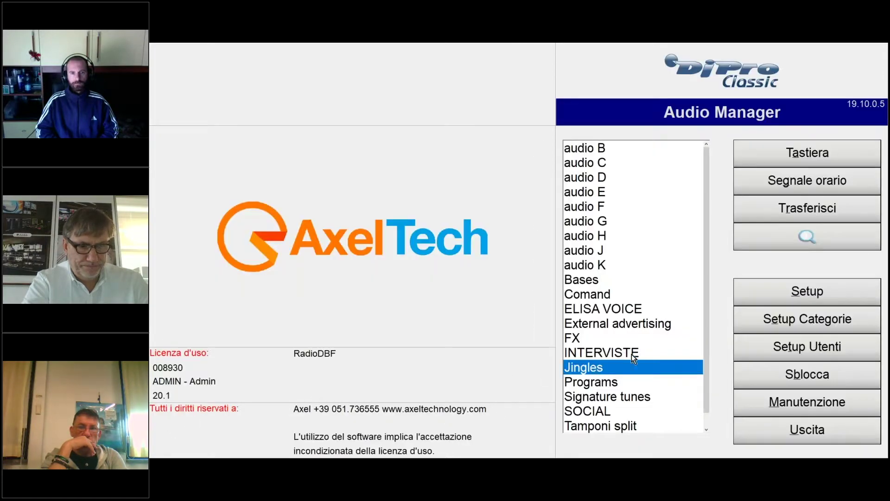
Open the time signal management (Segnale orario), review the Orari and Minuti paths, the base file and other language slots, and close without saving
click(809, 185)
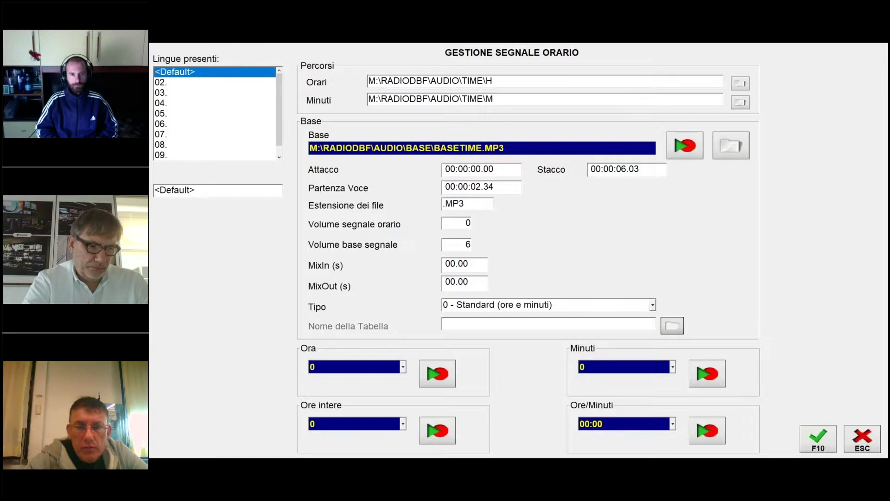
double_click(464, 83)
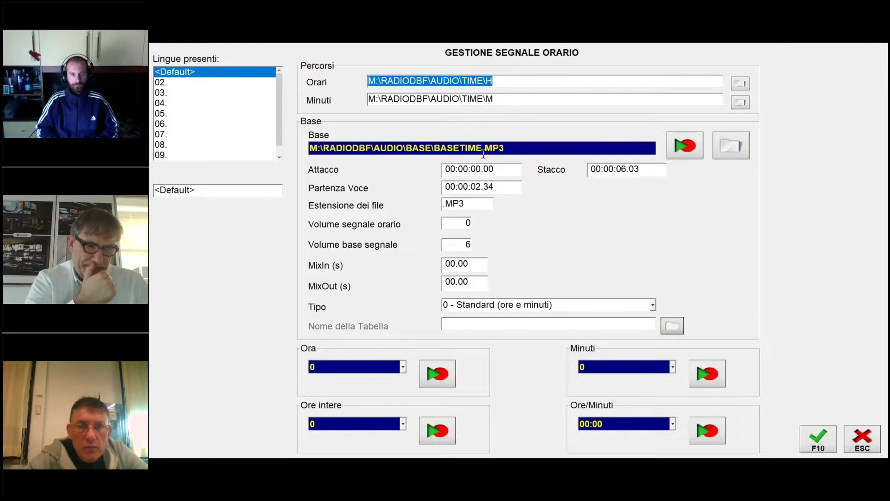
double_click(503, 99)
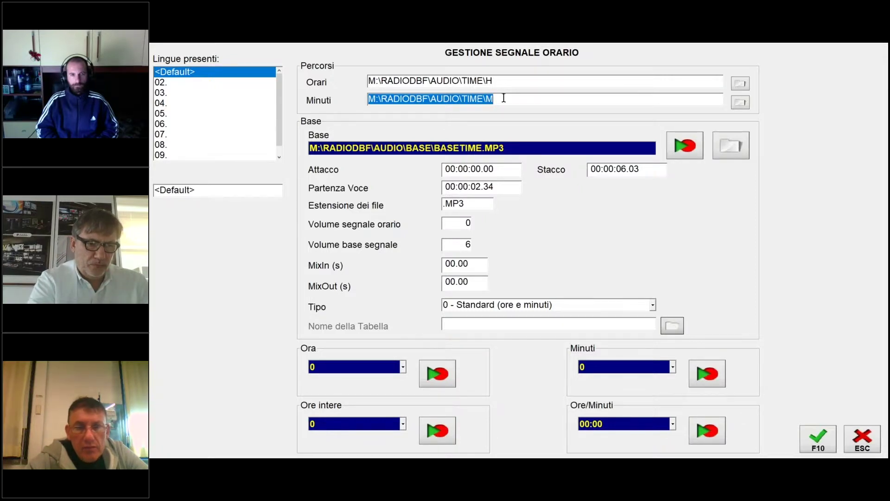
click(523, 147)
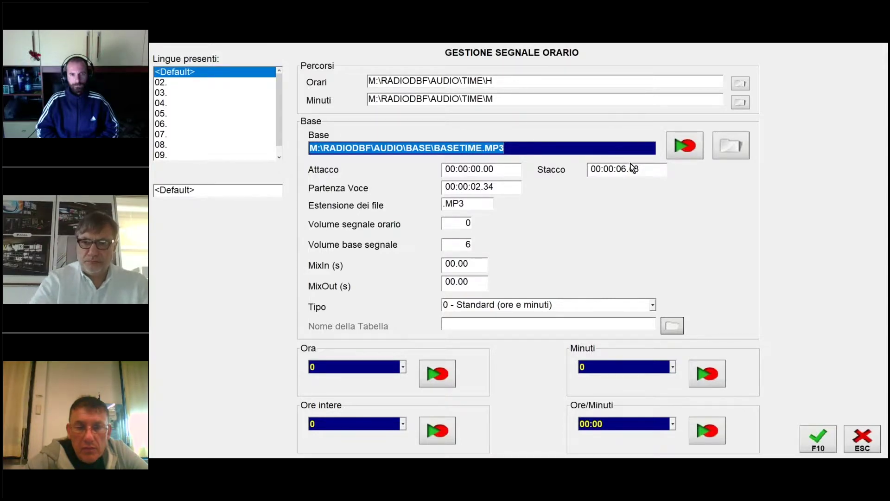
click(171, 92)
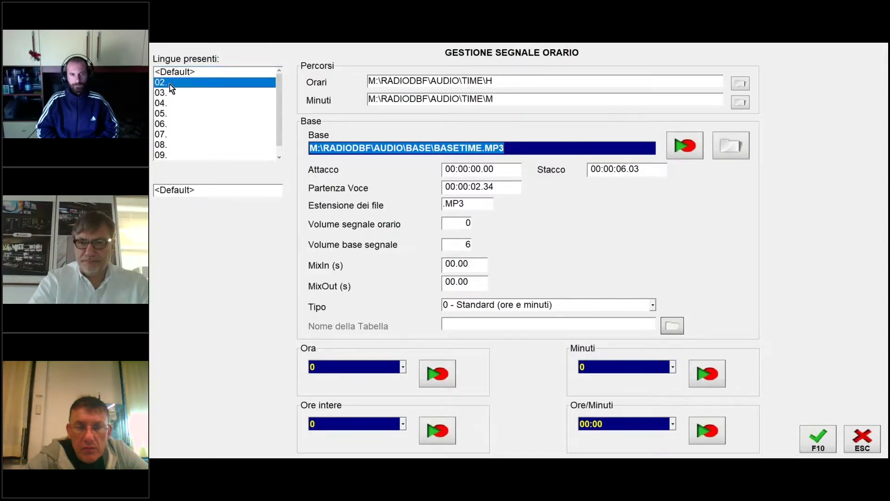
mouse_move(168, 101)
mouse_down()
mouse_move(166, 83)
mouse_move(168, 110)
mouse_up()
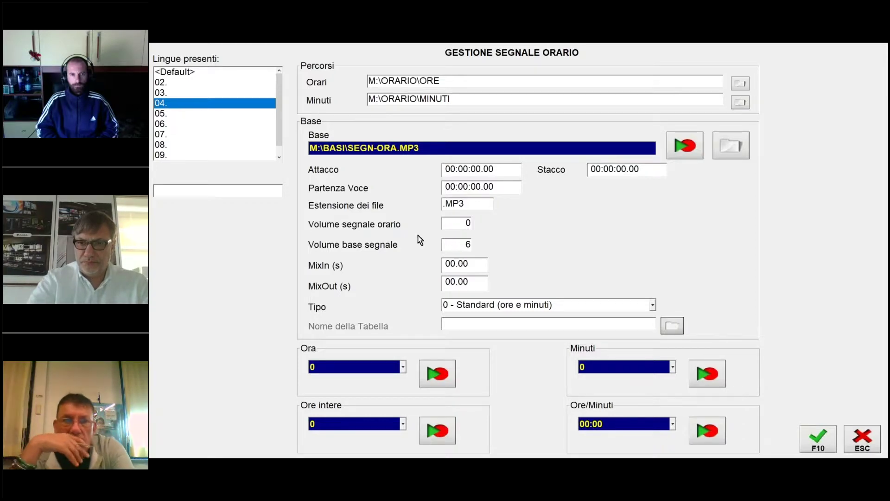
click(857, 445)
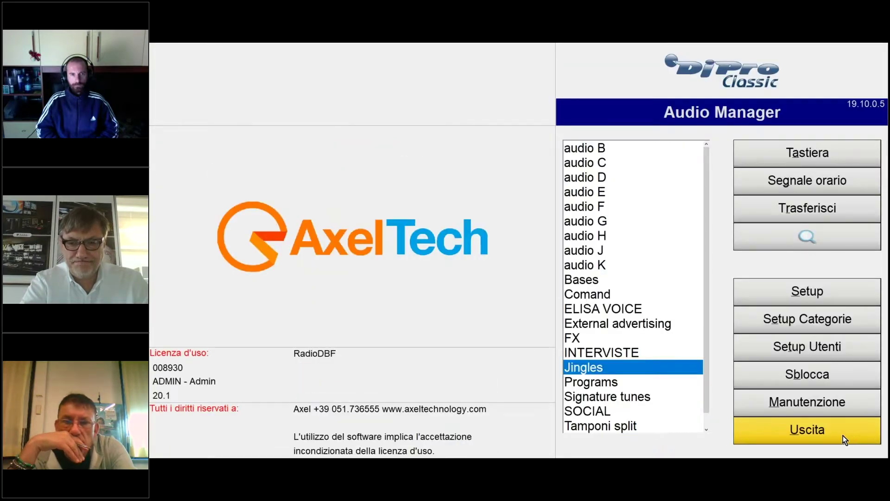
Leave Audio Manager, look at the Schedule Manager options and return to the main menu
click(836, 436)
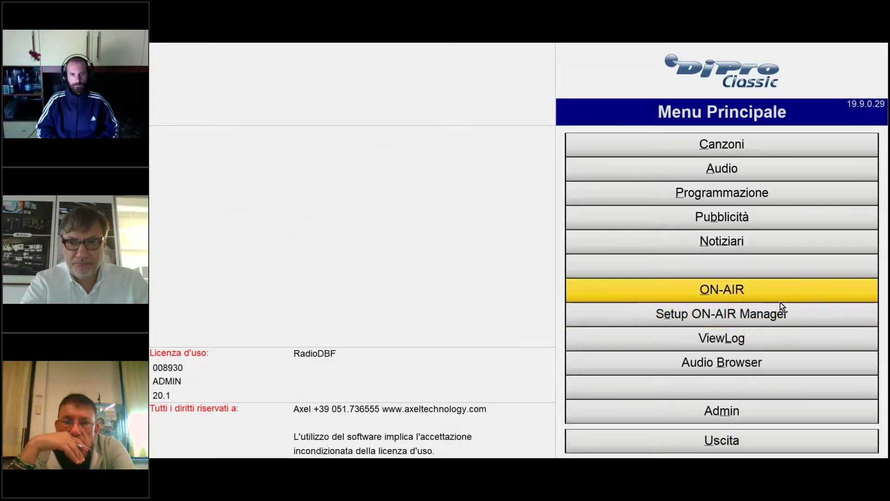
click(753, 194)
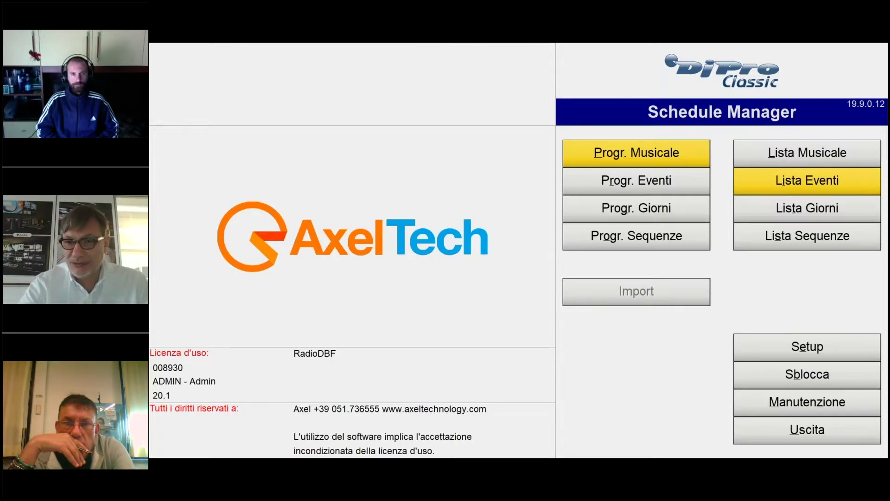
click(858, 438)
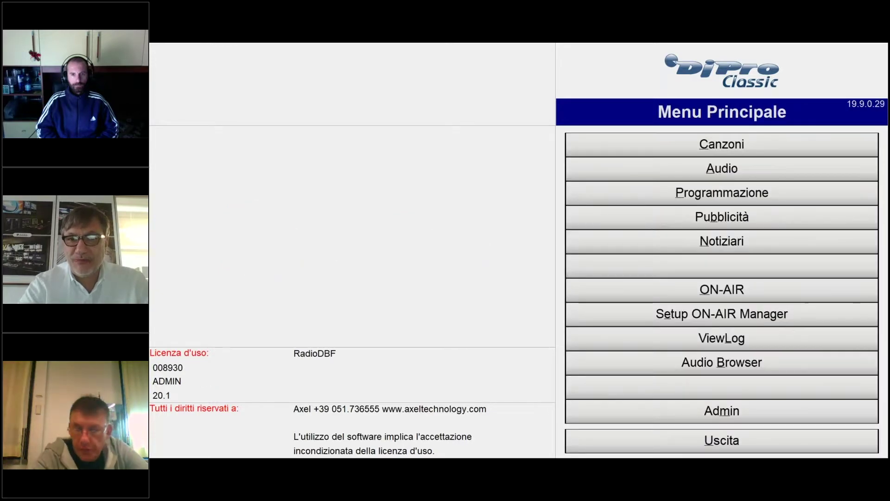
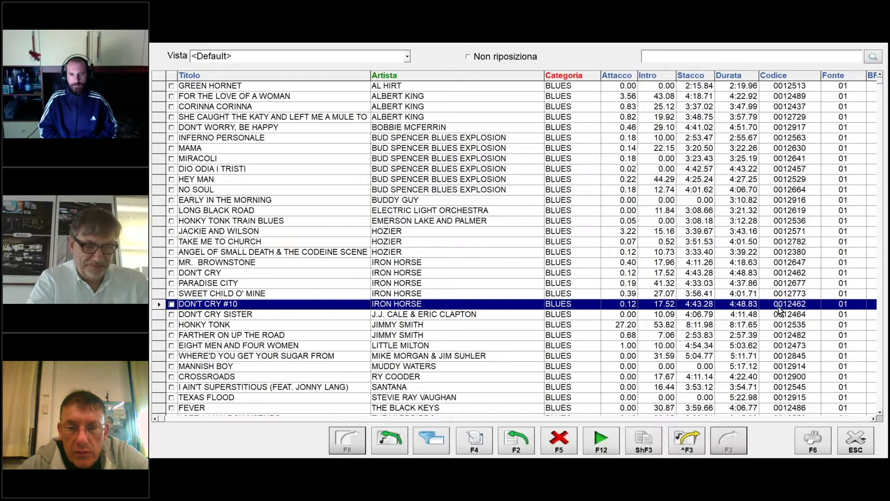
Compare the codes of DON'T CRY and DON'T CRY #10 in the song archive and delete DON'T CRY #10
click(799, 274)
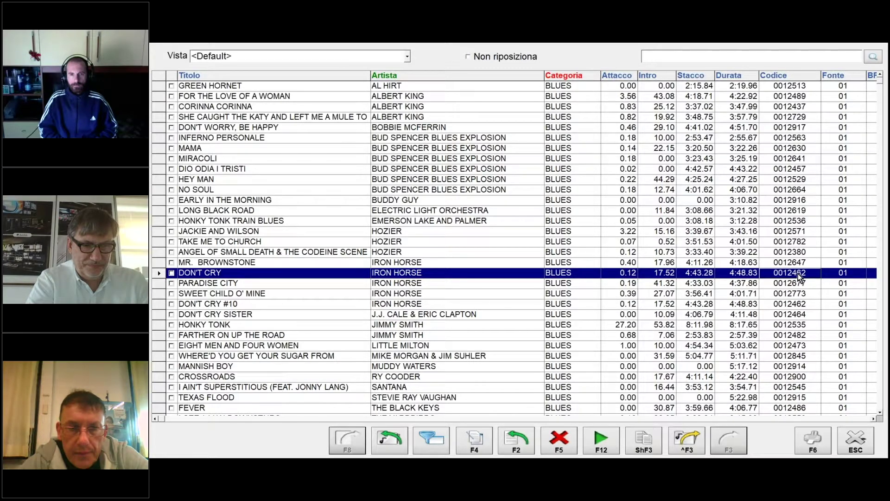
click(805, 305)
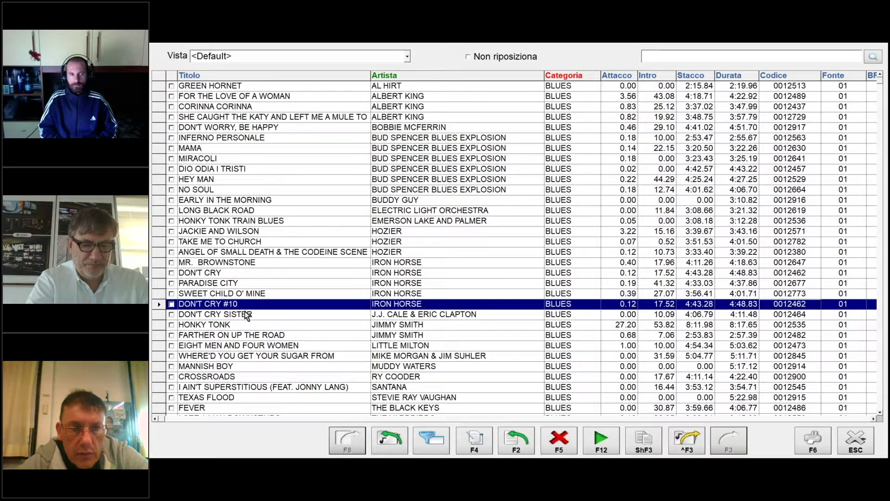
click(559, 441)
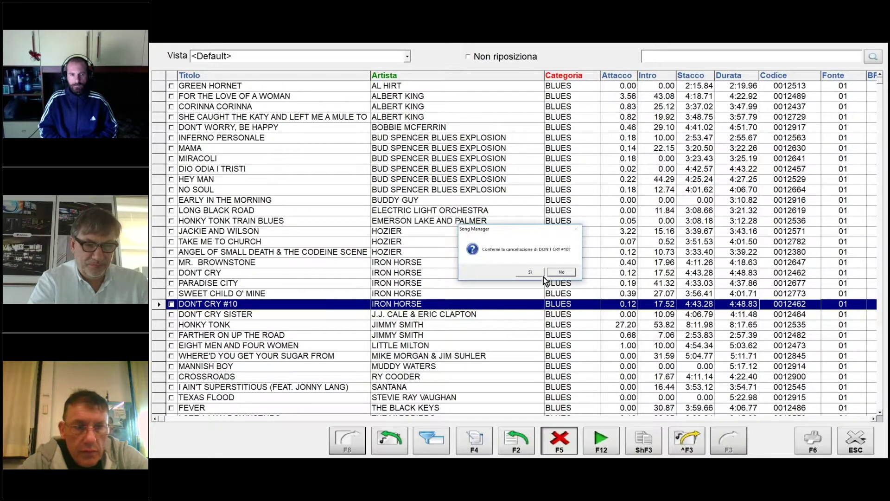
click(538, 273)
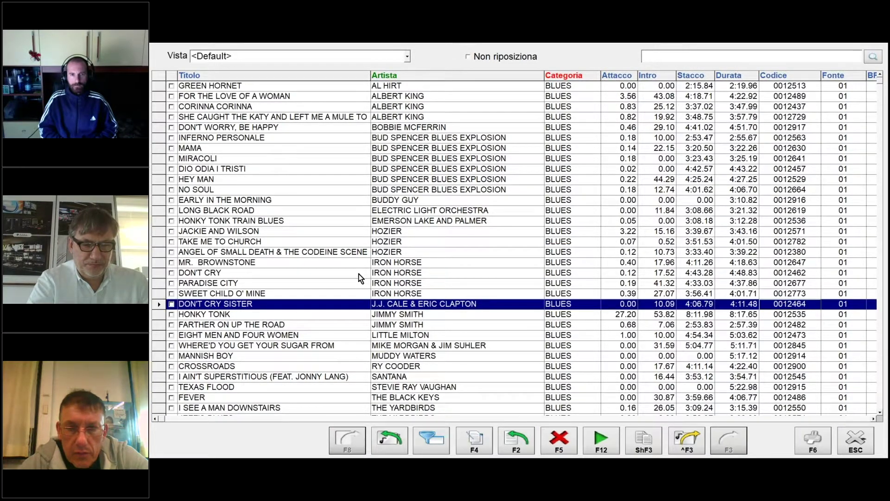
Review the file and category of the DON'T CRY record, close it without saving and return to the main menu
click(226, 273)
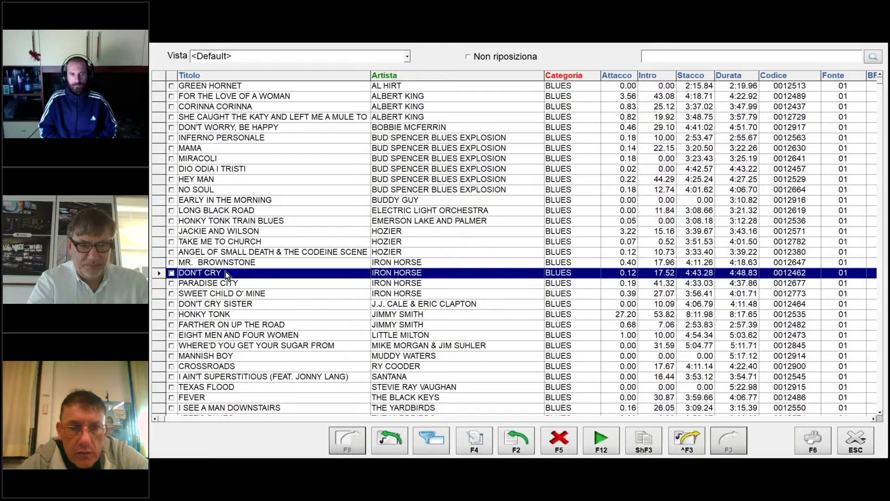
double_click(224, 273)
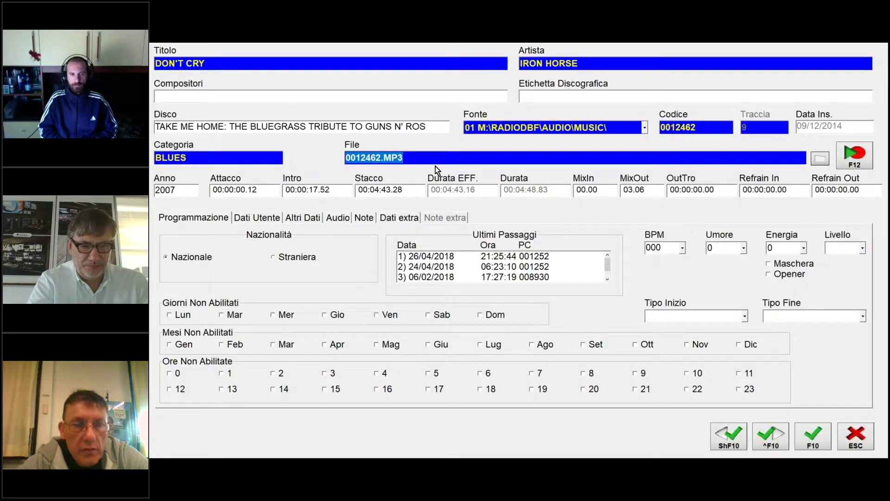
click(209, 160)
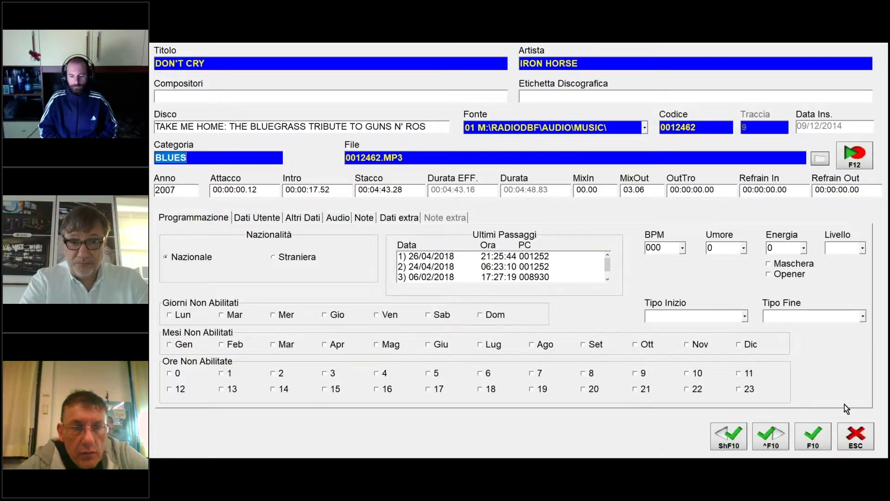
click(861, 433)
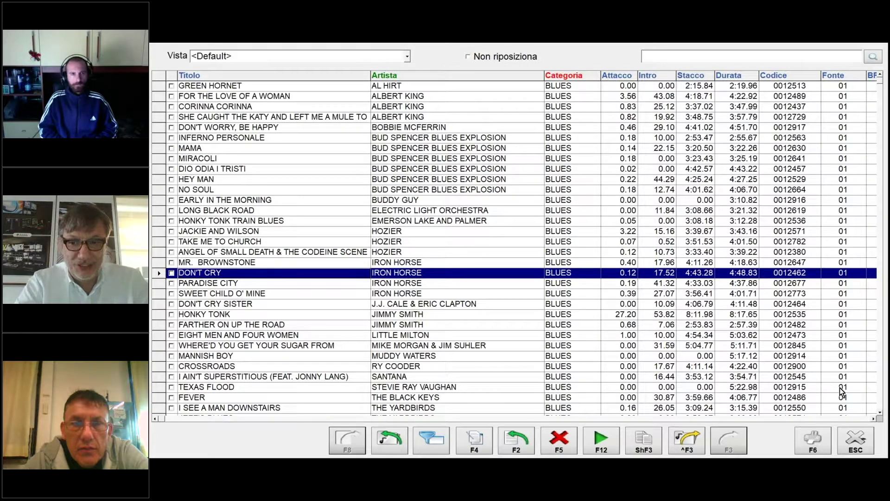
click(857, 441)
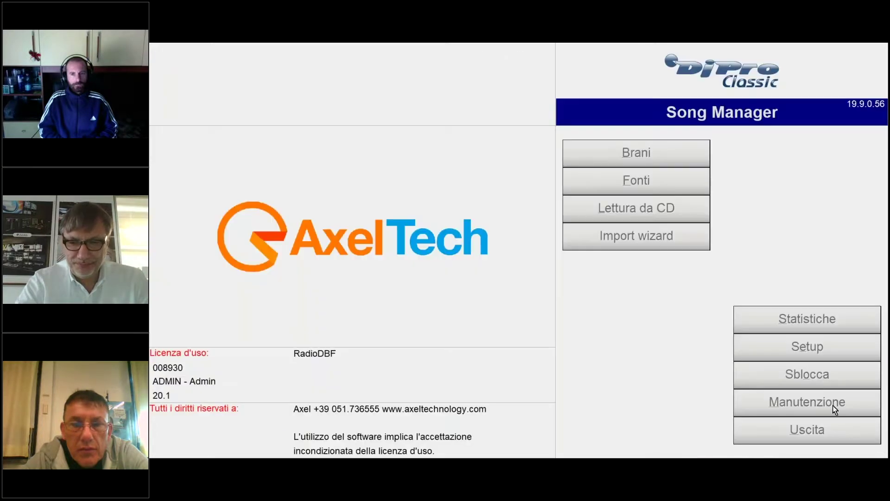
click(824, 430)
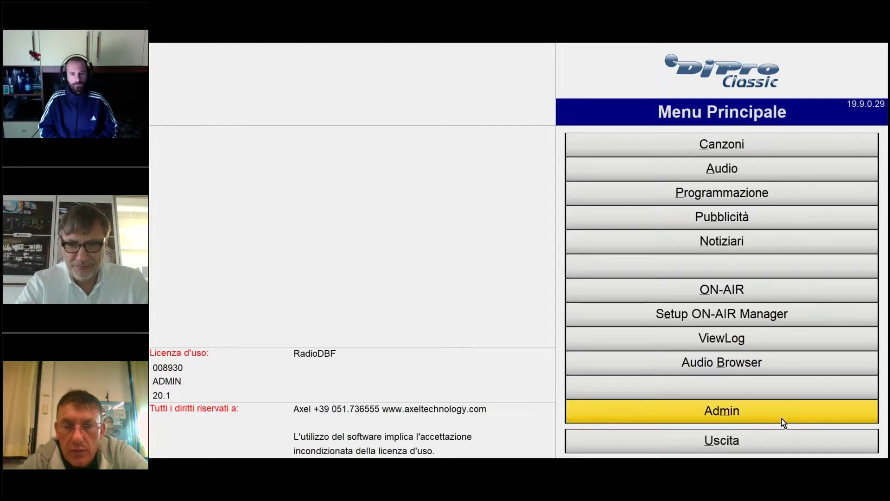
Review the archives covered by the File senza Dati check in Administrator Tools, cancel it and return to the main menu
click(751, 411)
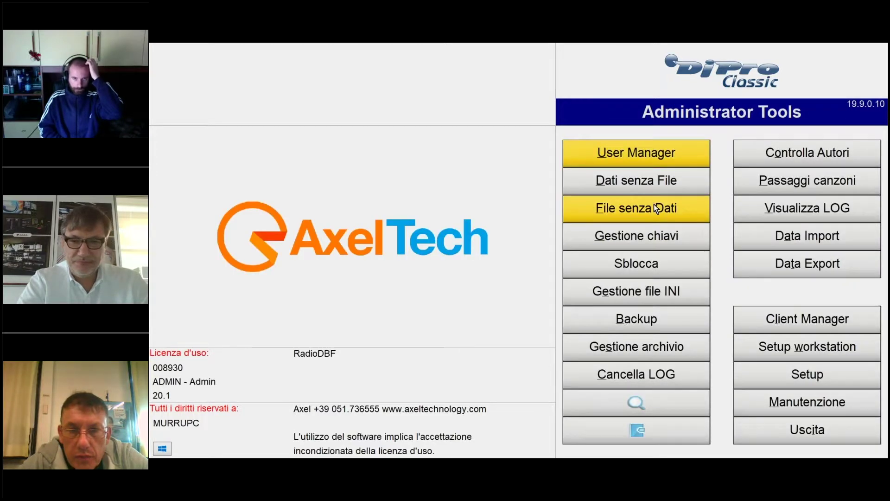
click(643, 210)
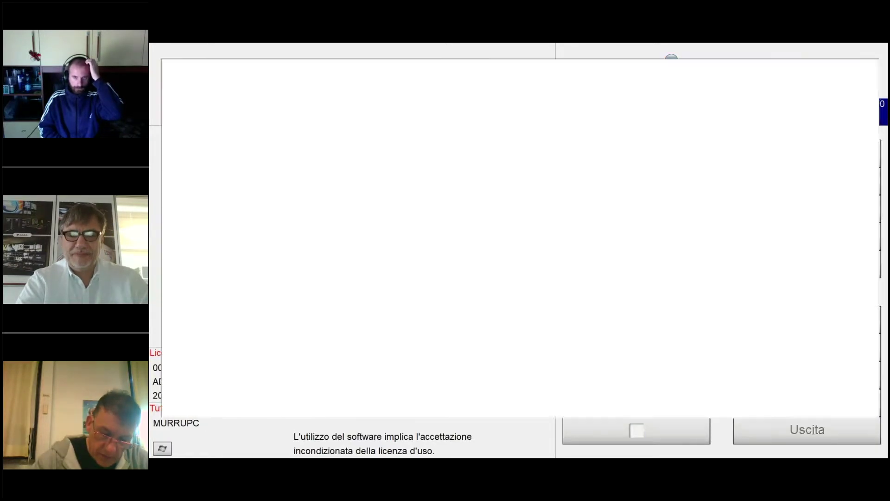
click(169, 66)
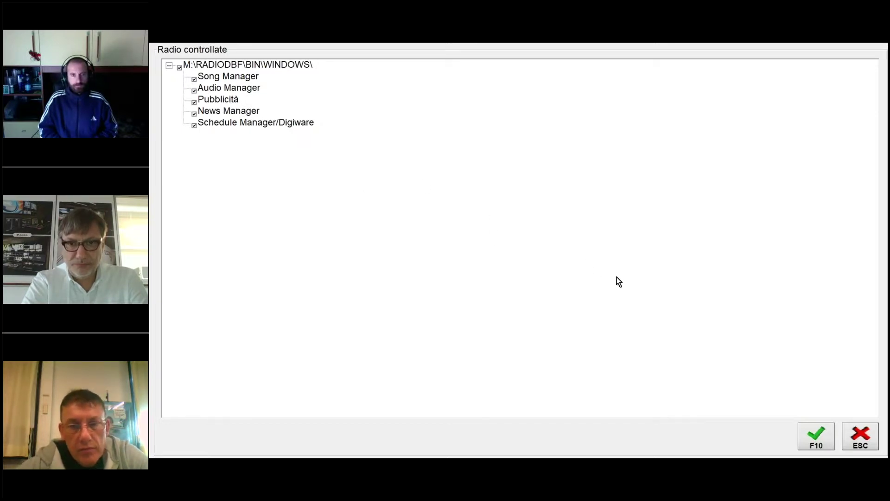
click(867, 428)
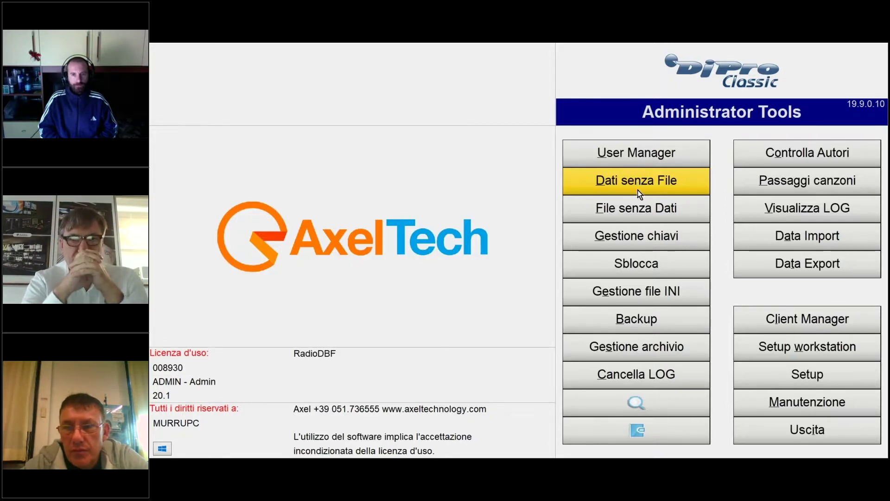
click(815, 436)
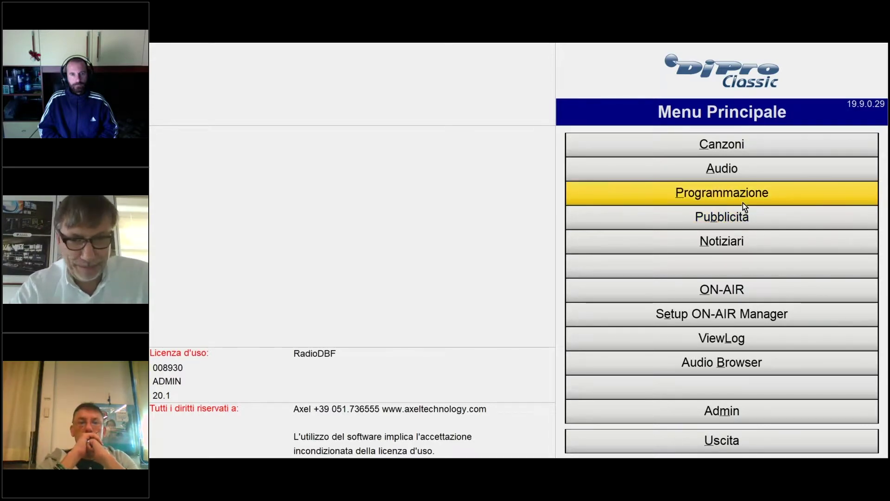
Open the music programming from the schedule manager and examine the Domenica list for the 00:00 slot
click(736, 190)
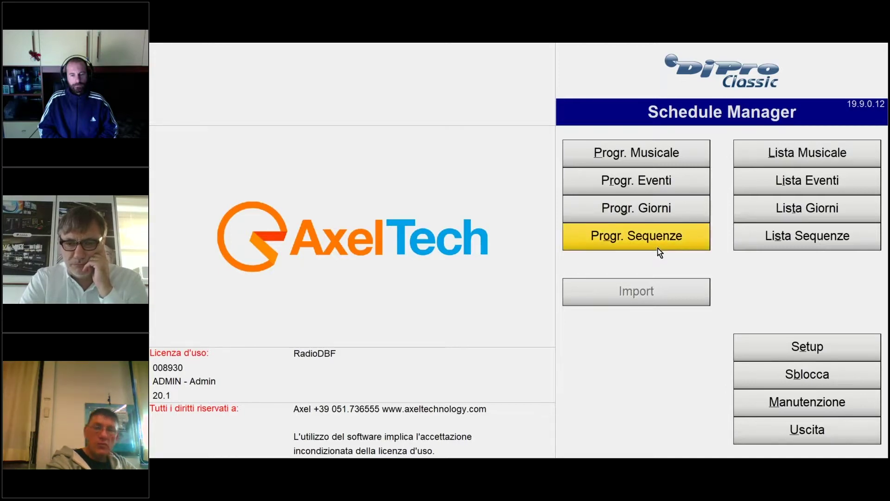
click(643, 158)
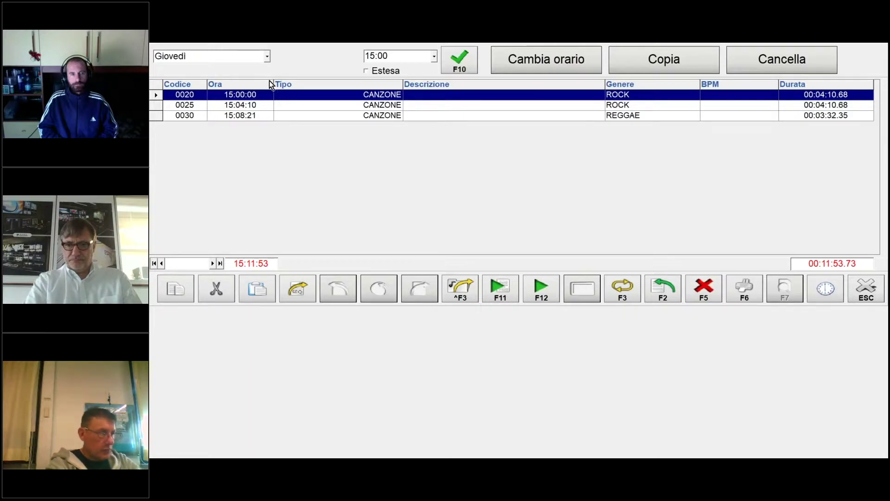
click(266, 57)
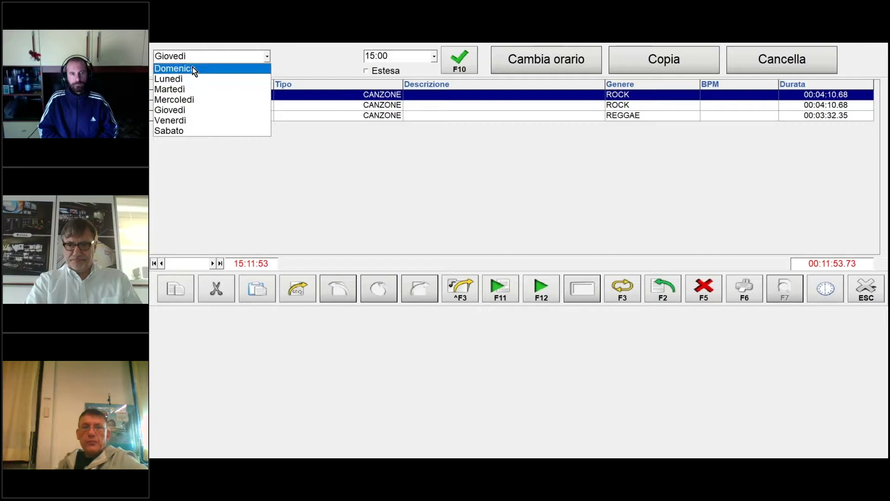
click(185, 68)
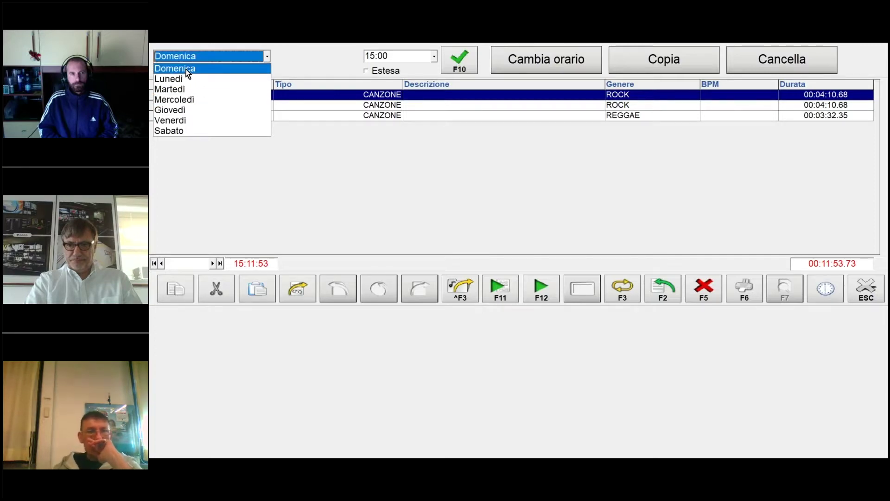
click(267, 57)
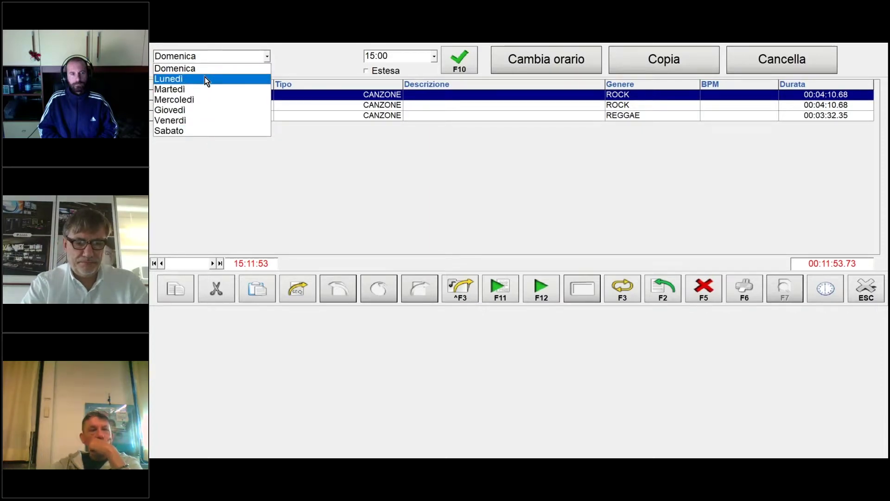
click(193, 69)
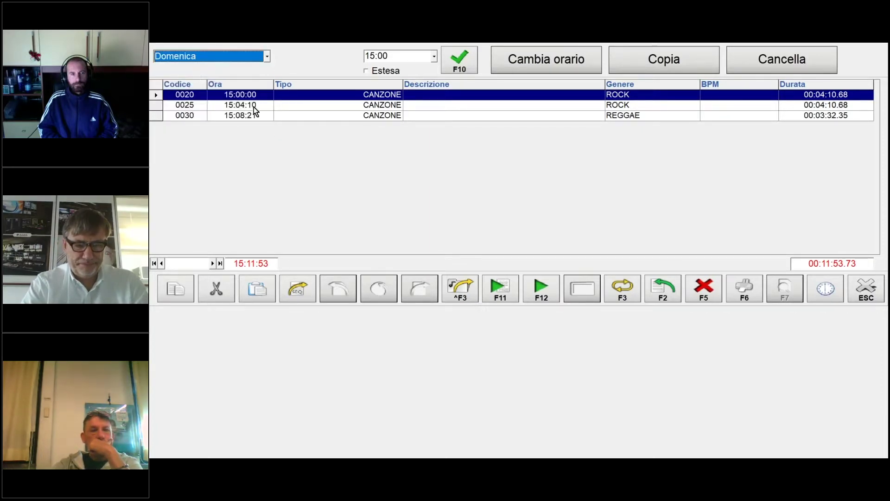
click(434, 56)
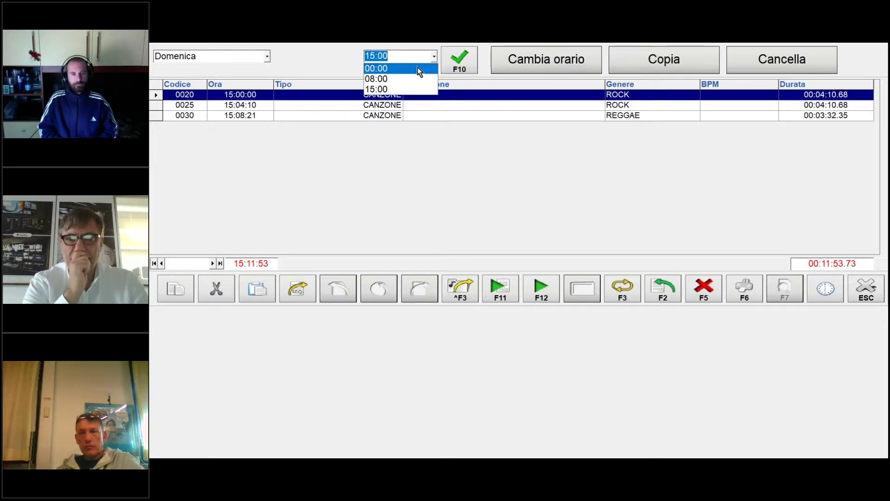
click(378, 68)
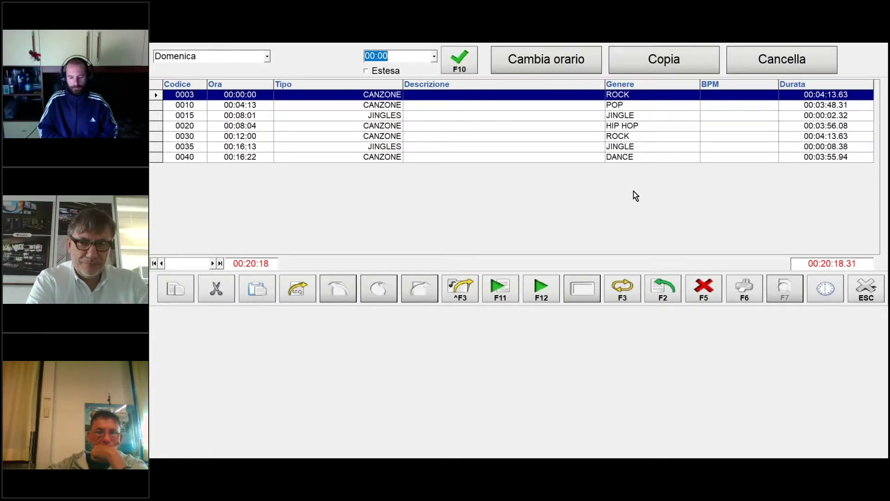
Examine the Domenica music programming for the 08:00 and 15:00 slots, including the genres of the 08:00 entries
click(434, 56)
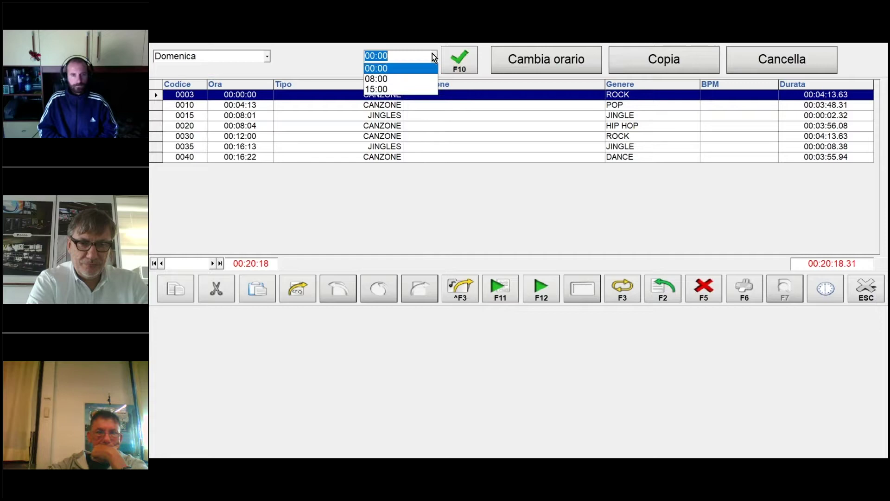
click(385, 79)
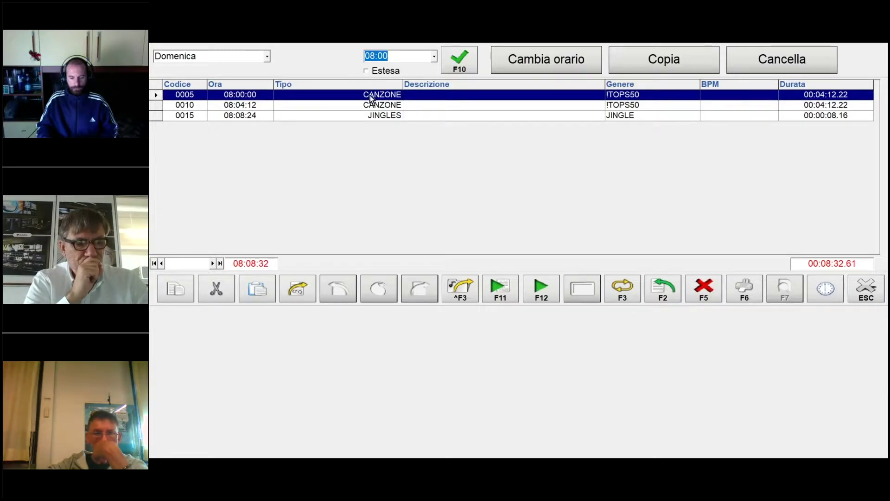
click(638, 106)
click(633, 115)
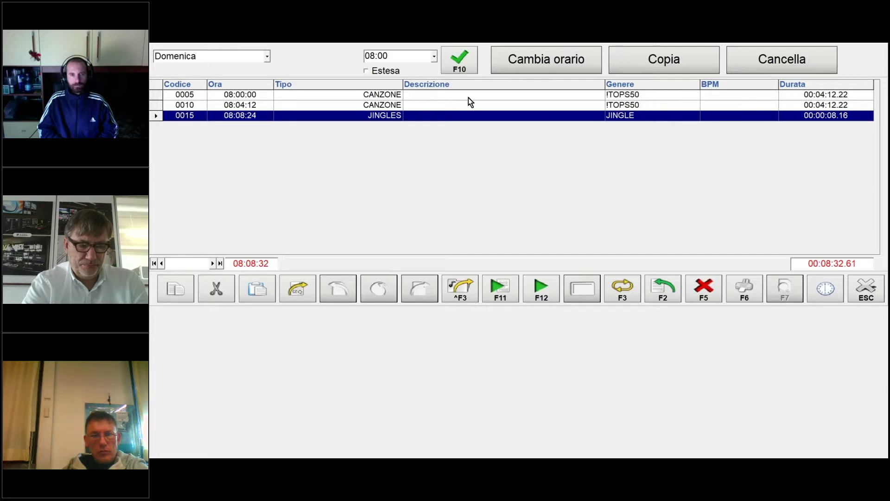
click(435, 56)
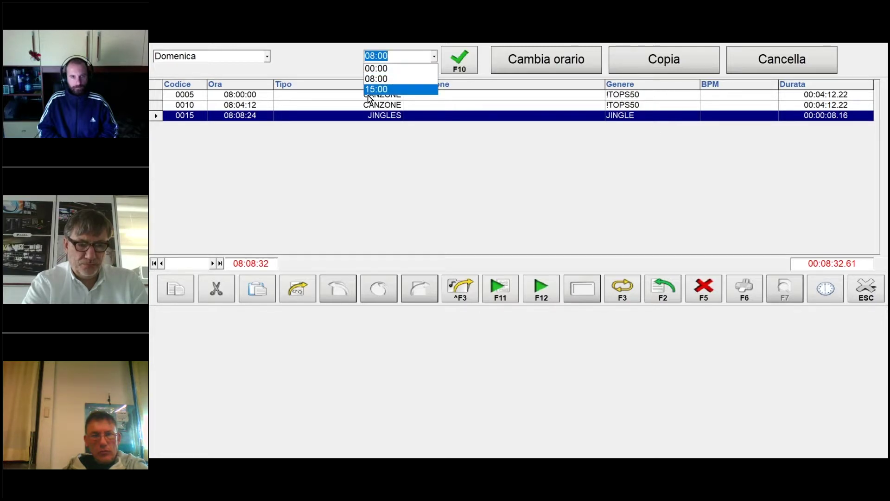
click(381, 89)
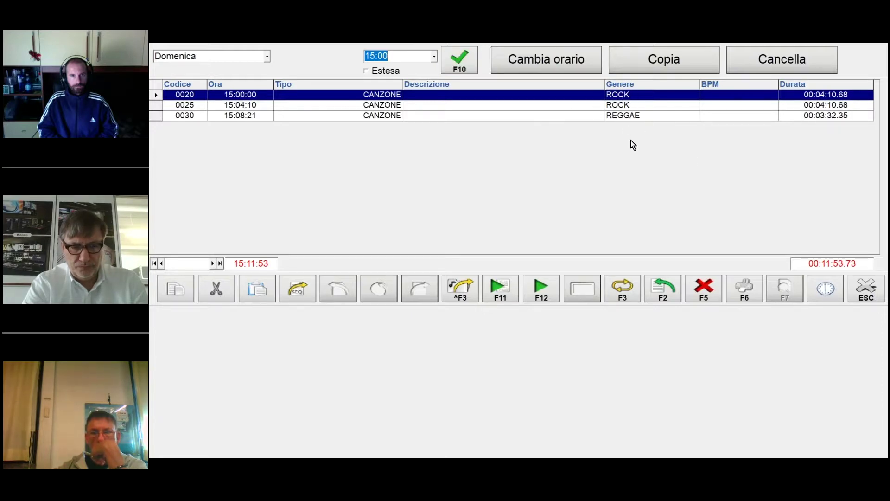
click(435, 57)
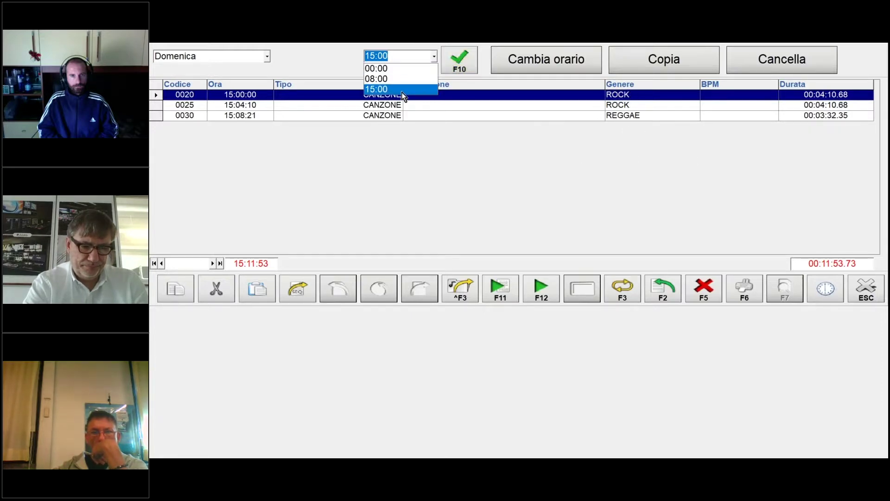
click(576, 192)
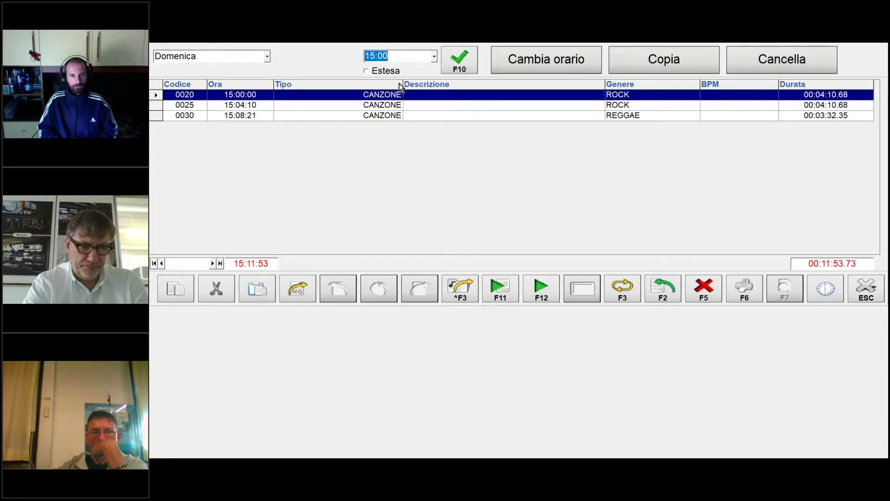
View the Lunedì music programming for the 00:00 slot and return to the schedule manager options
click(268, 56)
click(169, 78)
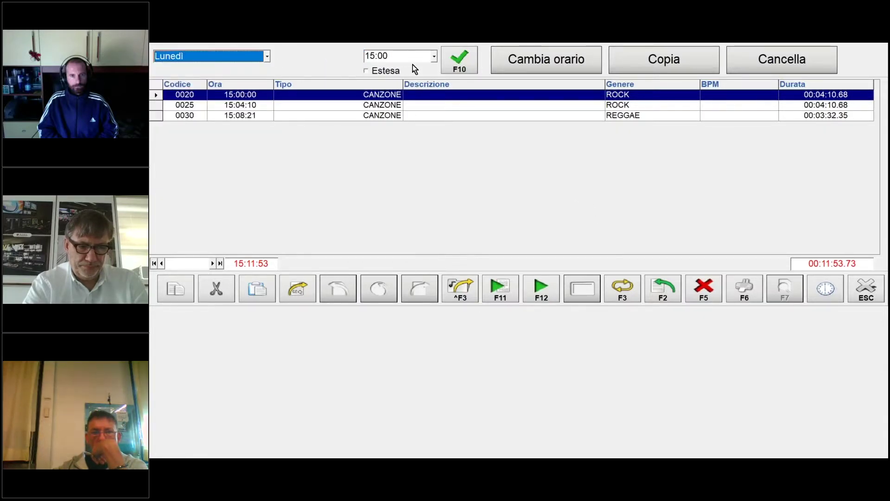
click(434, 57)
click(389, 69)
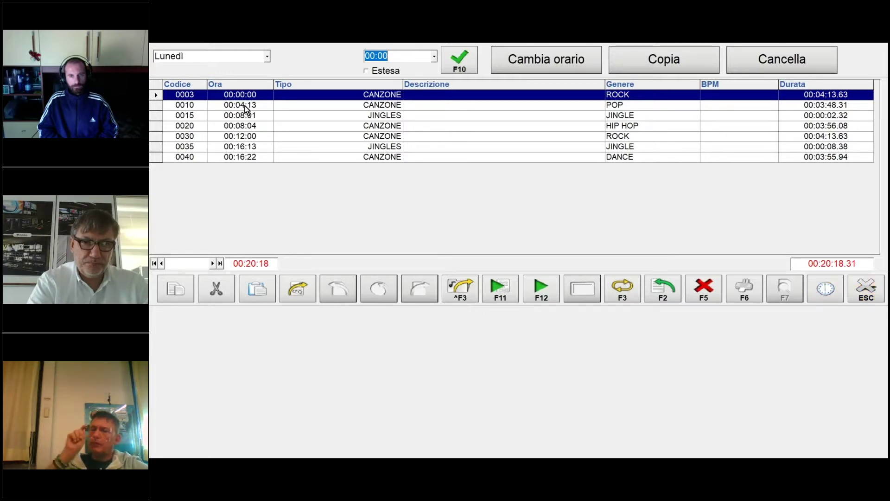
click(876, 298)
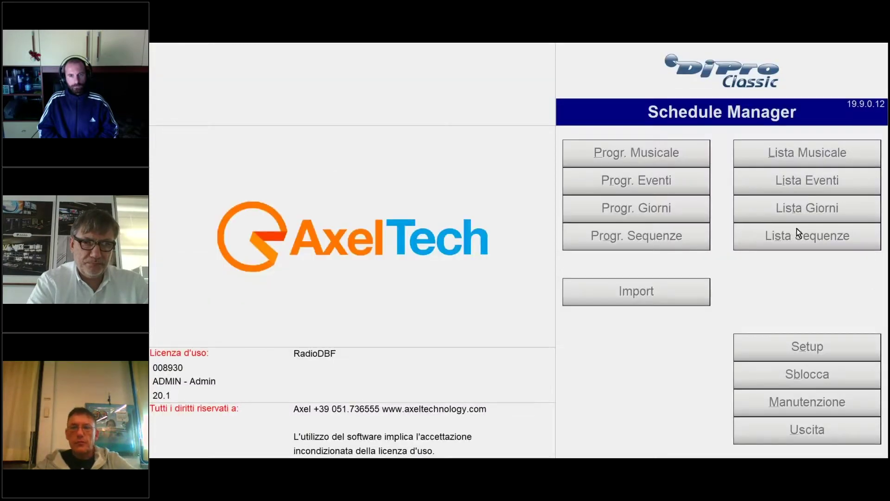
Open the event programming and display the Domenica events for 07:00
click(677, 182)
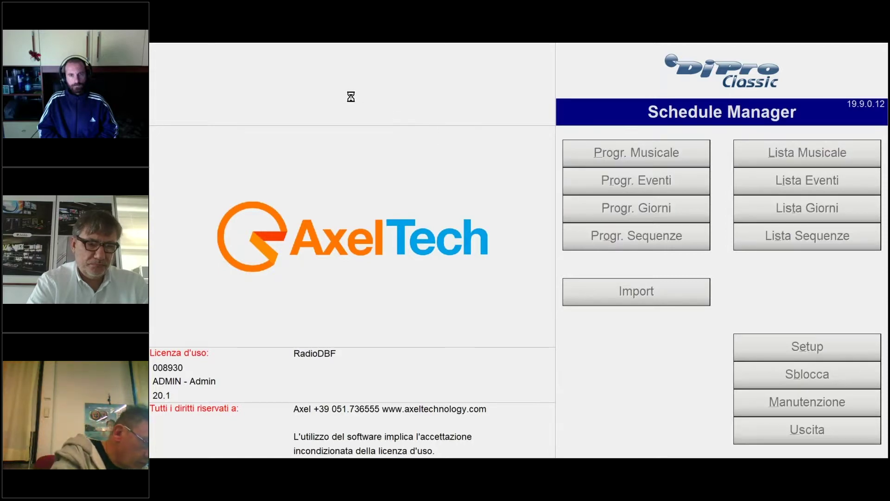
click(266, 56)
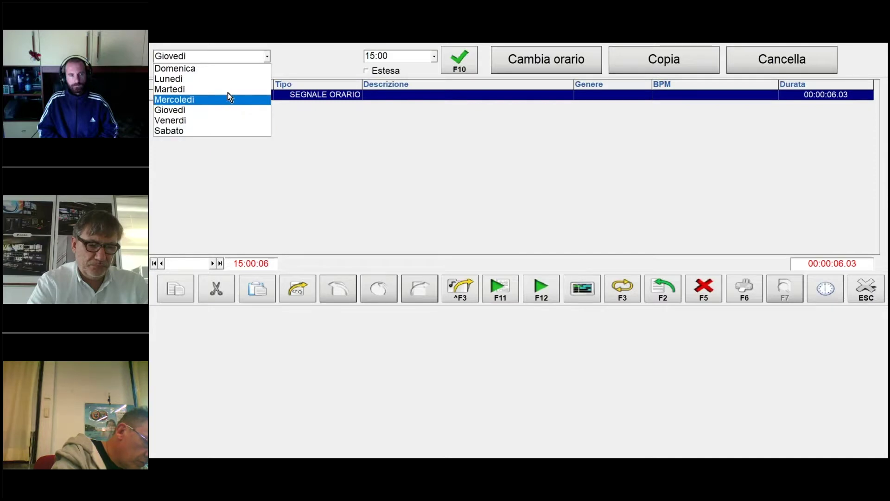
click(232, 67)
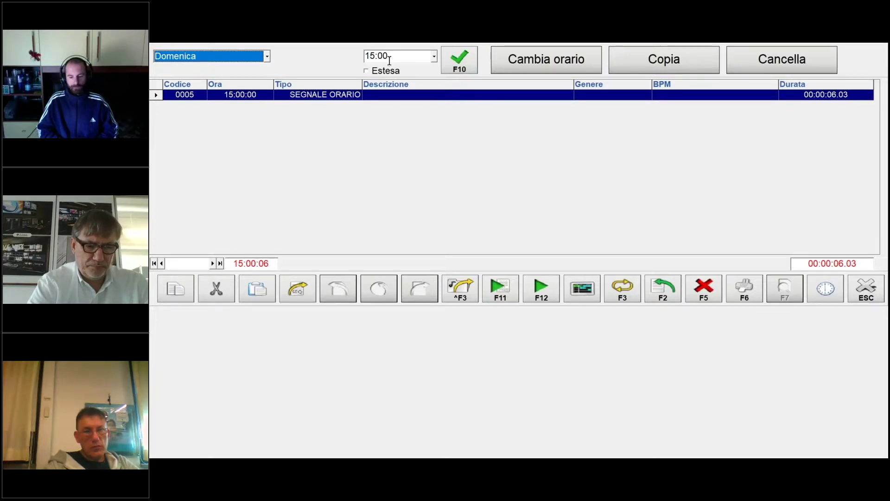
click(434, 56)
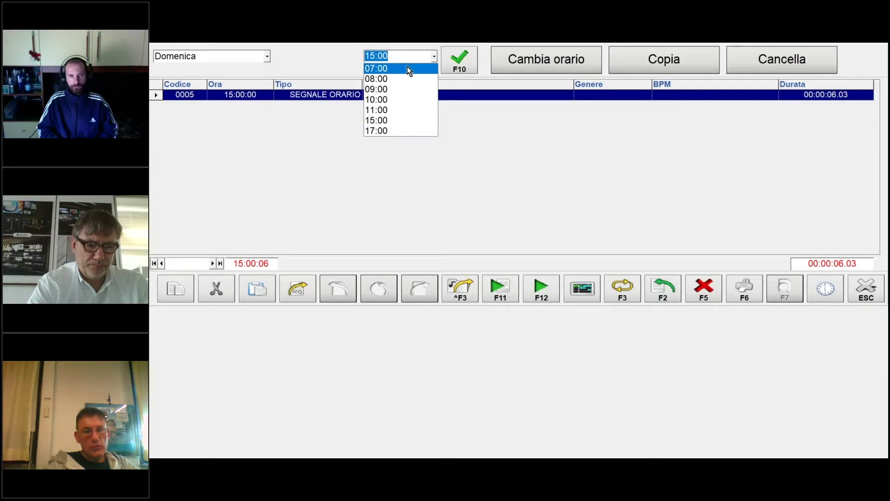
click(407, 66)
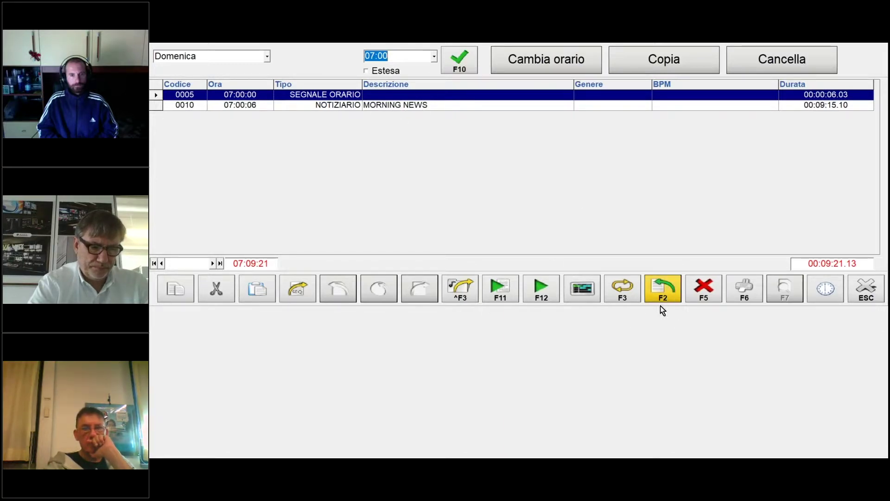
Add the single jingle AXEL VISUAL 01 to the end of the Domenica 07:00 events
click(667, 293)
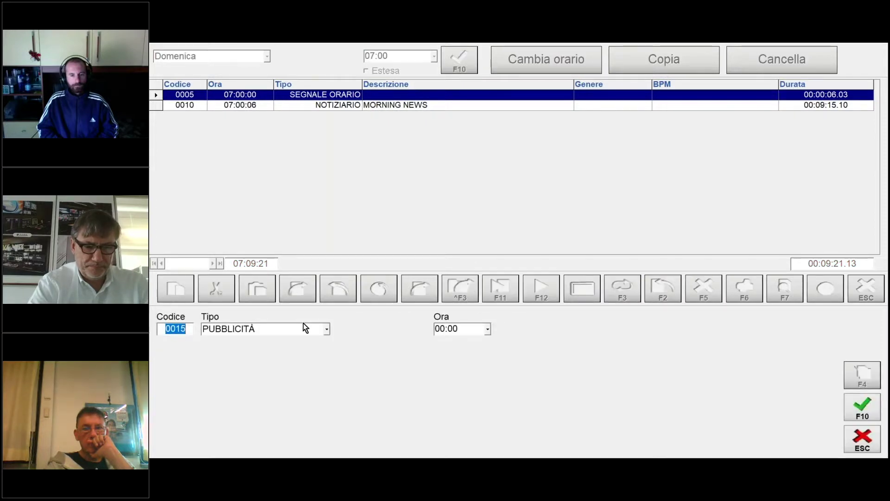
click(327, 329)
drag(328, 354, 327, 384)
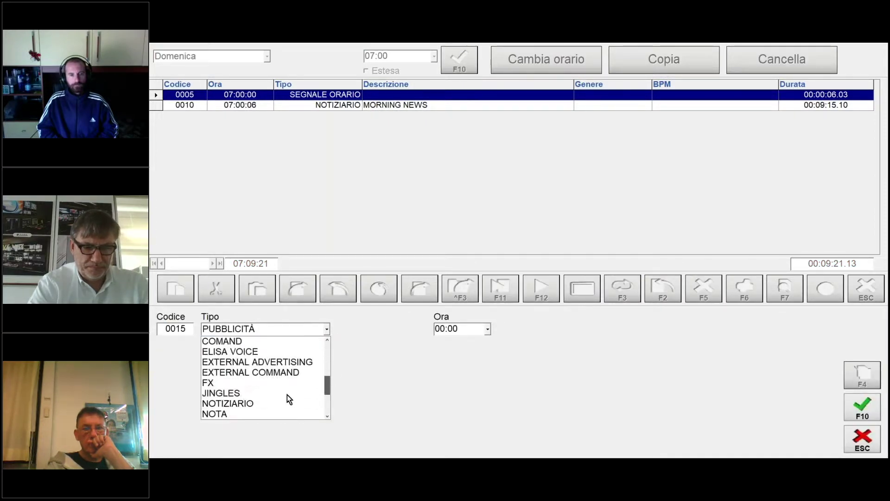
click(247, 394)
click(358, 344)
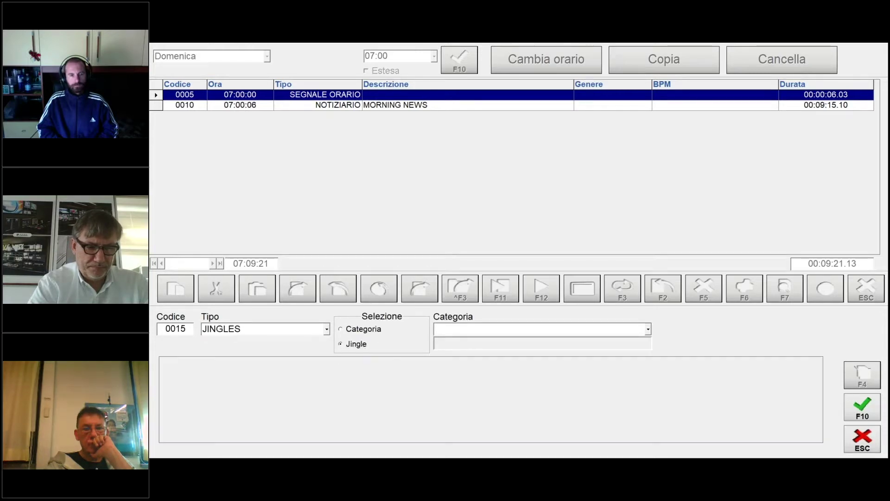
double_click(210, 377)
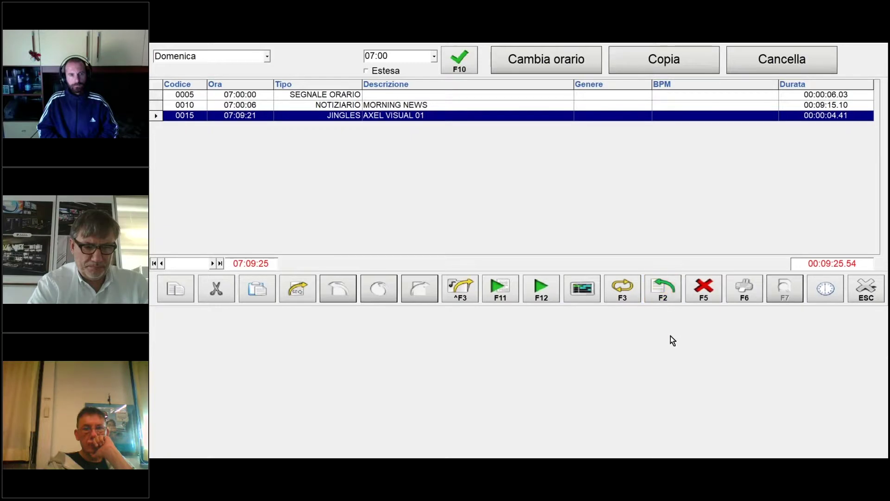
Add the PROGRAMS item LET THE MUSIC PLAY after the jingle in the Domenica 07:00 events
click(665, 293)
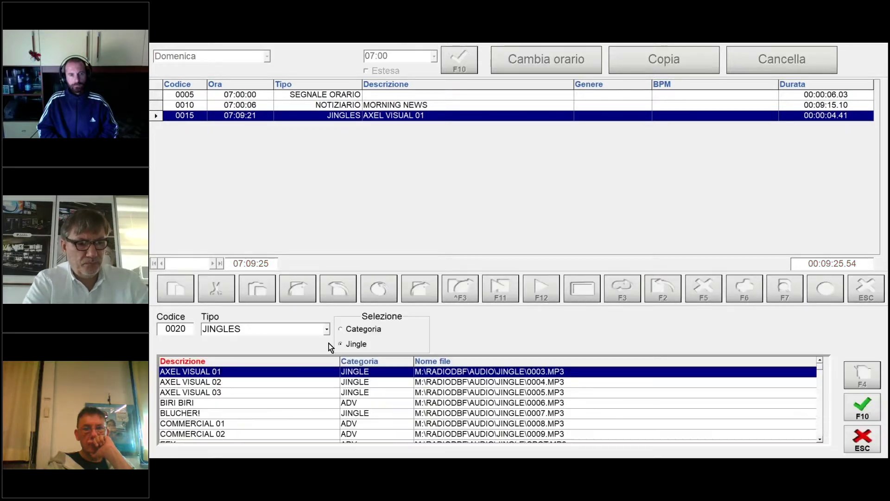
click(327, 330)
click(269, 371)
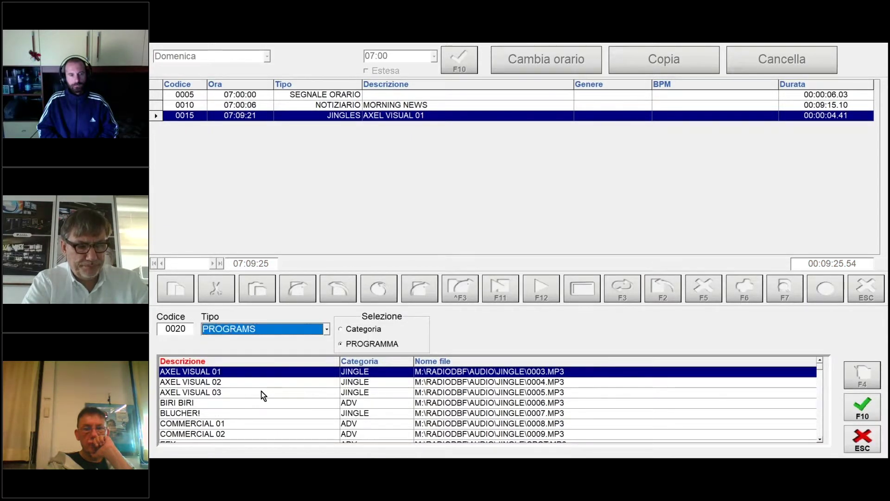
scroll(266, 421, down, 3)
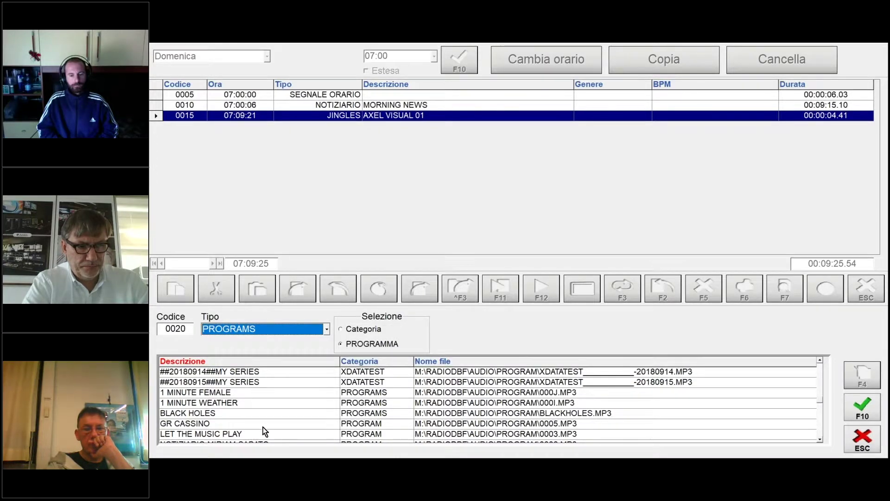
scroll(265, 426, down, 2)
double_click(236, 413)
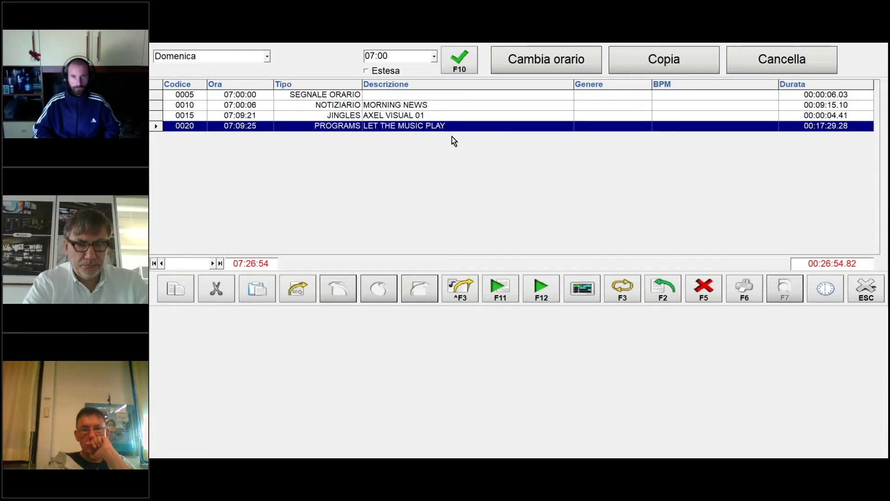
View the Domenica events for 08:00, switch to Lunedì and display its 15:00 events
click(435, 57)
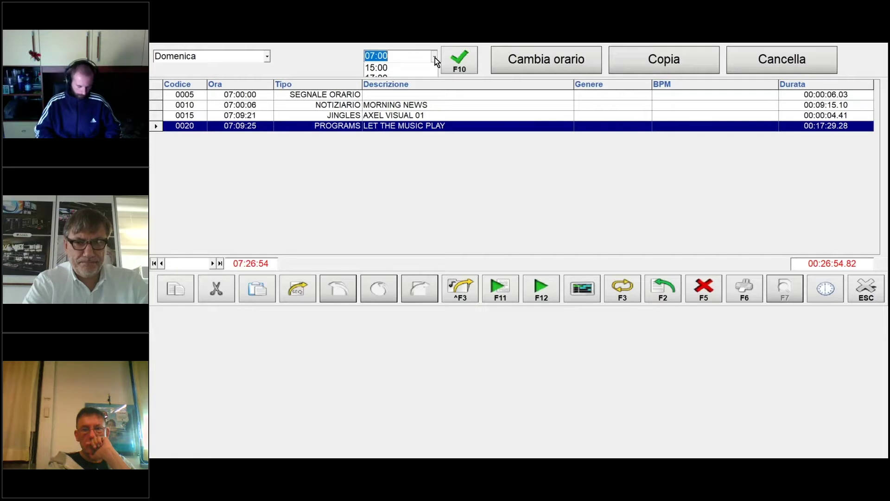
click(408, 79)
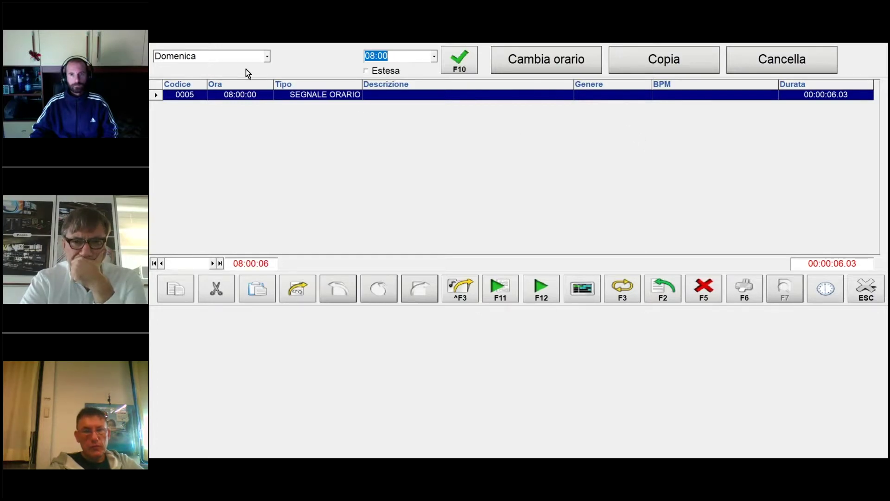
click(267, 57)
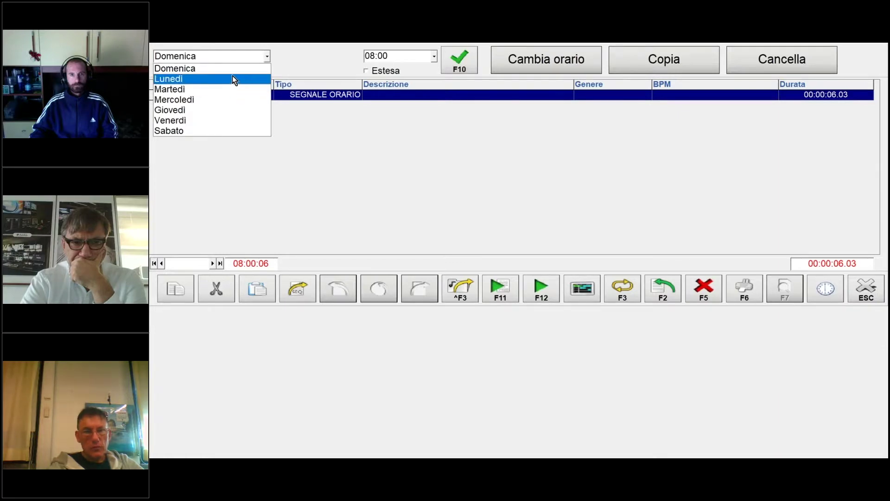
click(199, 78)
click(434, 56)
click(435, 57)
click(435, 58)
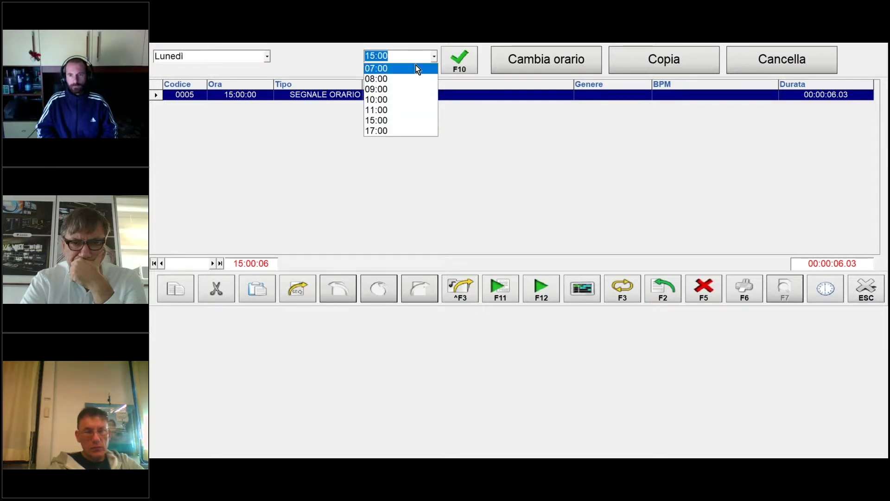
click(416, 194)
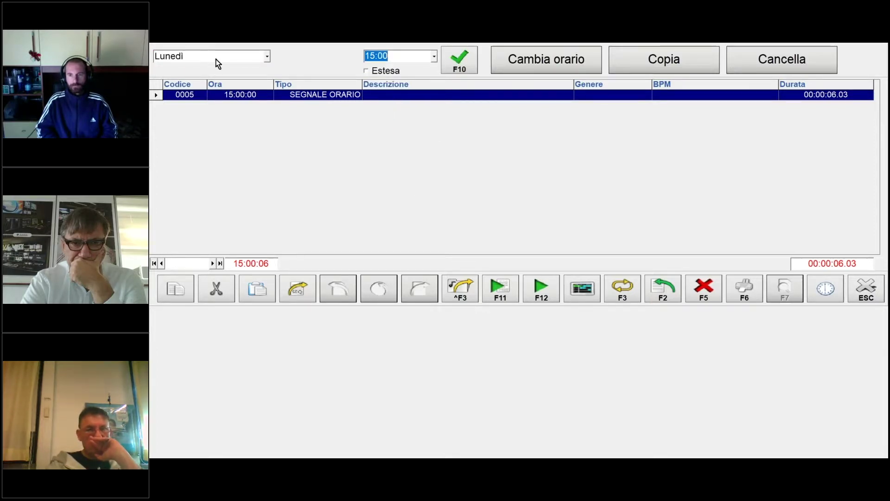
Copy the entire Lunedì day to Martedì through Sabato, using Sostituisci as the copy type
click(678, 64)
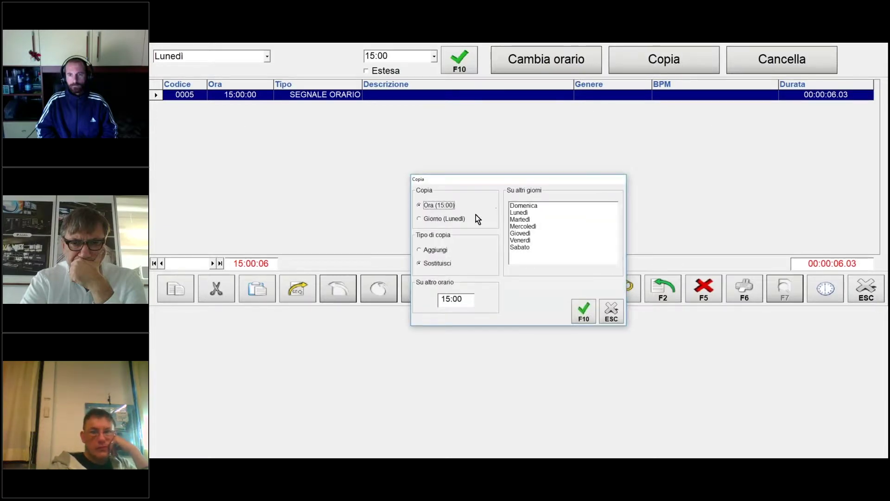
click(421, 220)
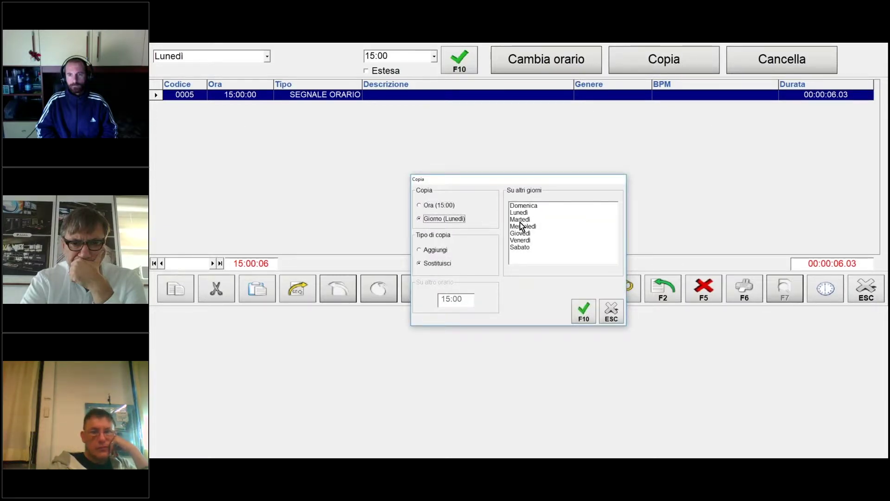
drag(521, 221, 531, 255)
click(587, 318)
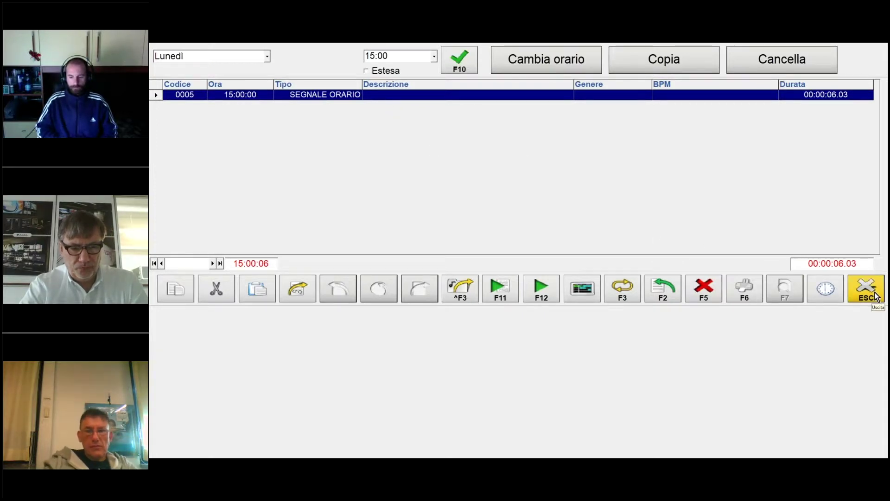
Review the Lunedì events for 08:00 and 07:00, including MORNING NEWS, and return to the schedule manager options
click(433, 57)
click(393, 79)
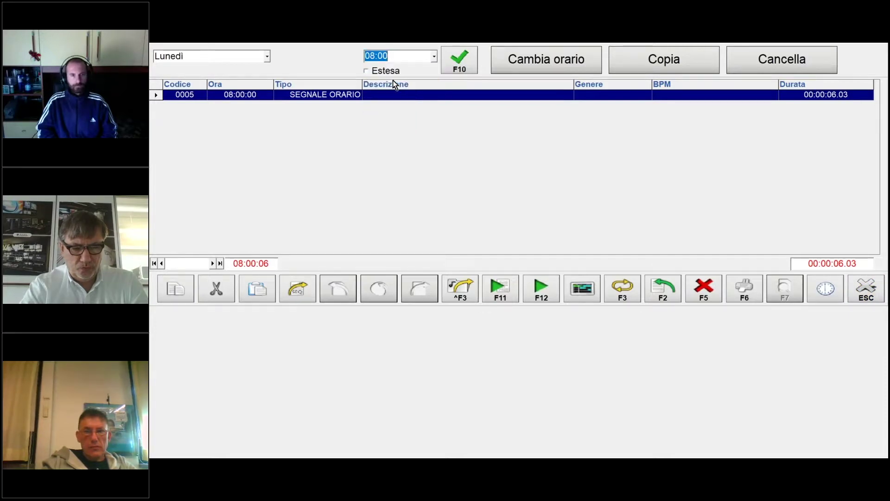
click(434, 56)
click(398, 70)
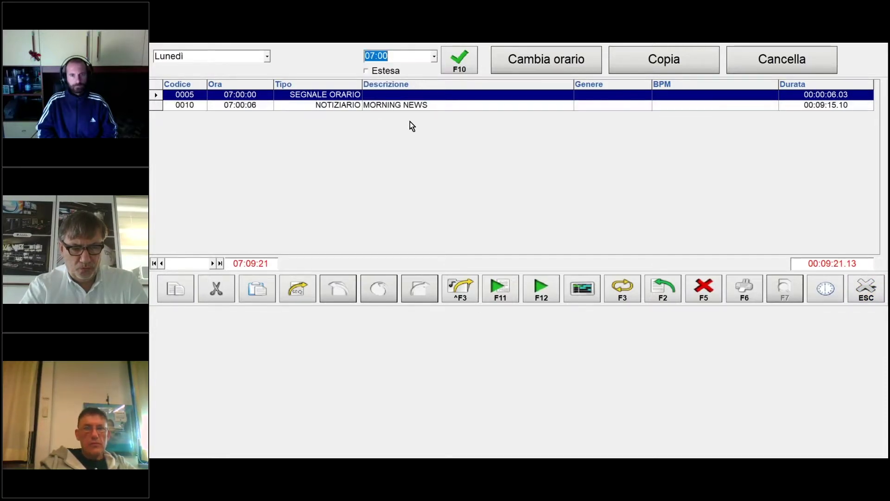
click(428, 105)
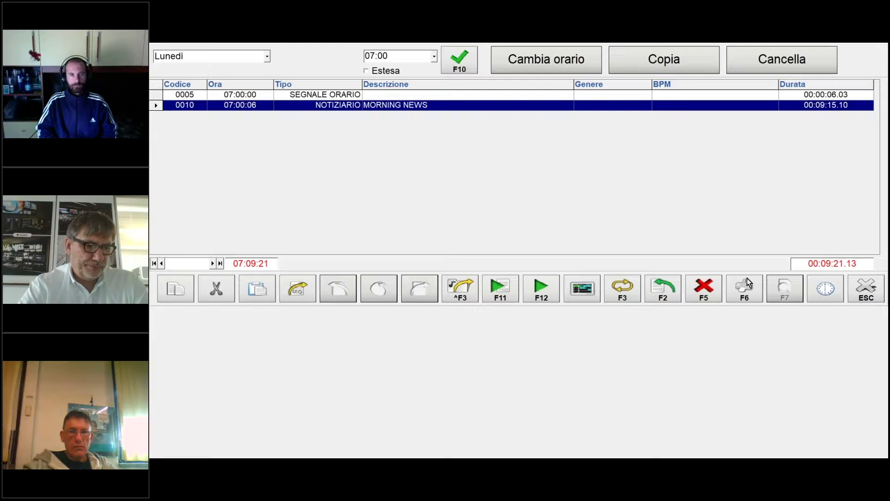
click(866, 290)
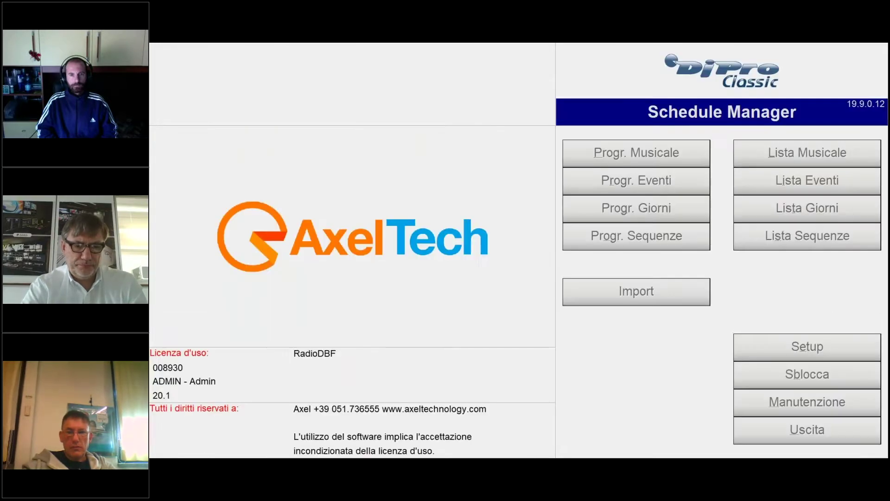
Open the specific-day programming and set up a 17:30 slot on 26/10/2018
click(662, 207)
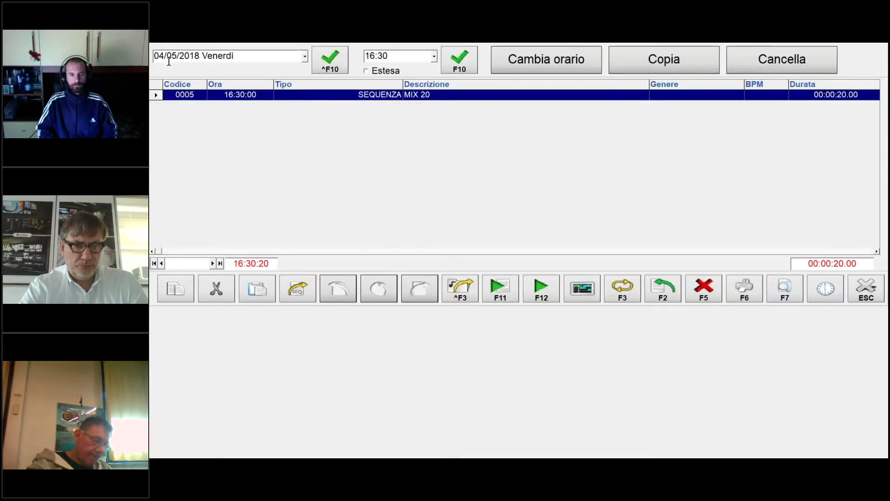
click(169, 56)
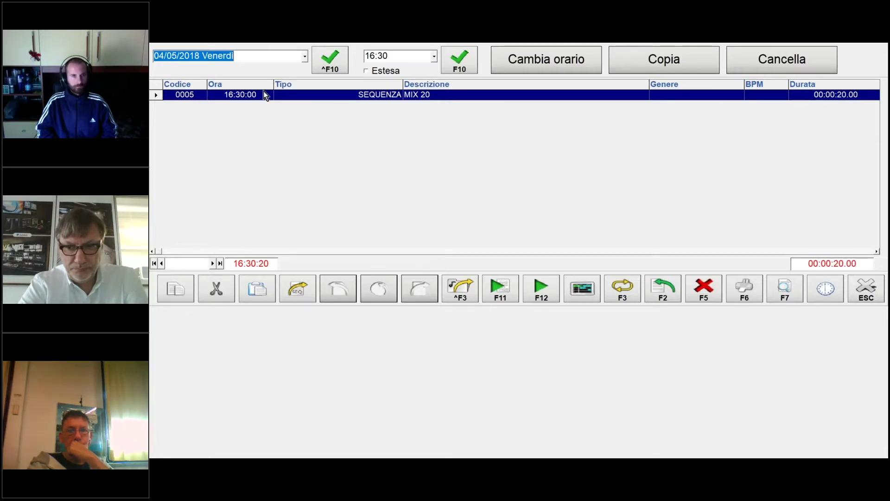
text(26)
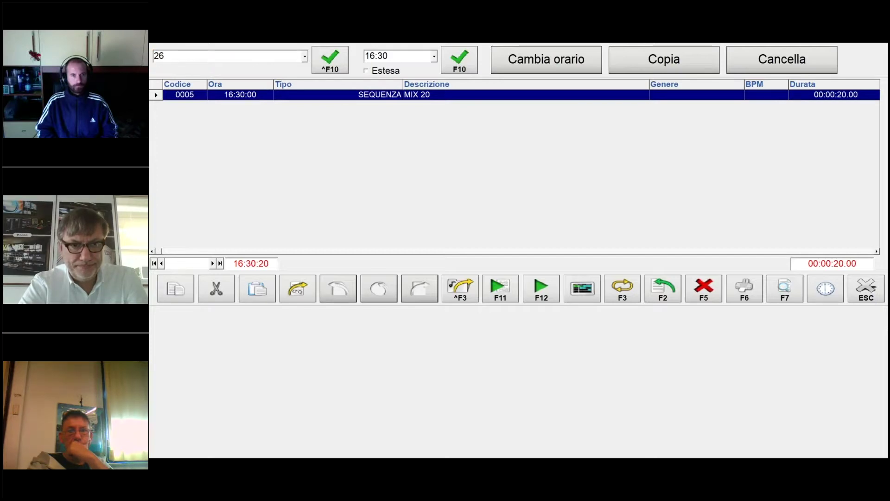
text(/10/2018)
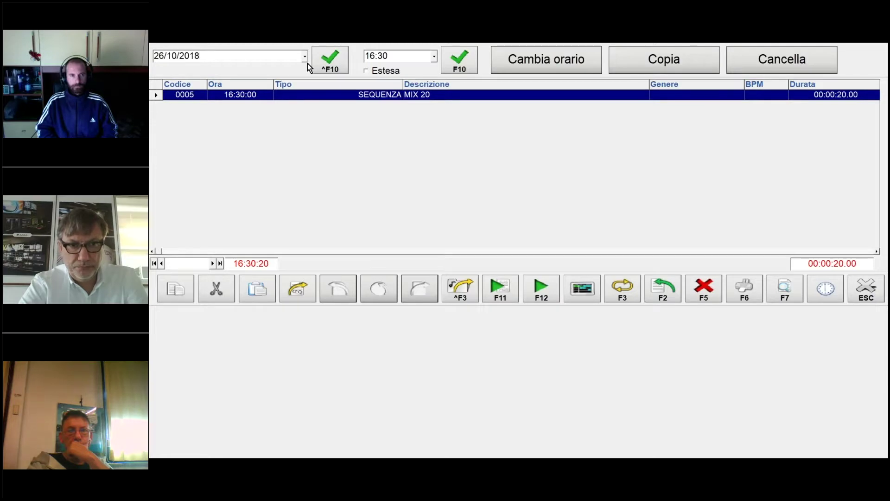
click(333, 61)
click(403, 56)
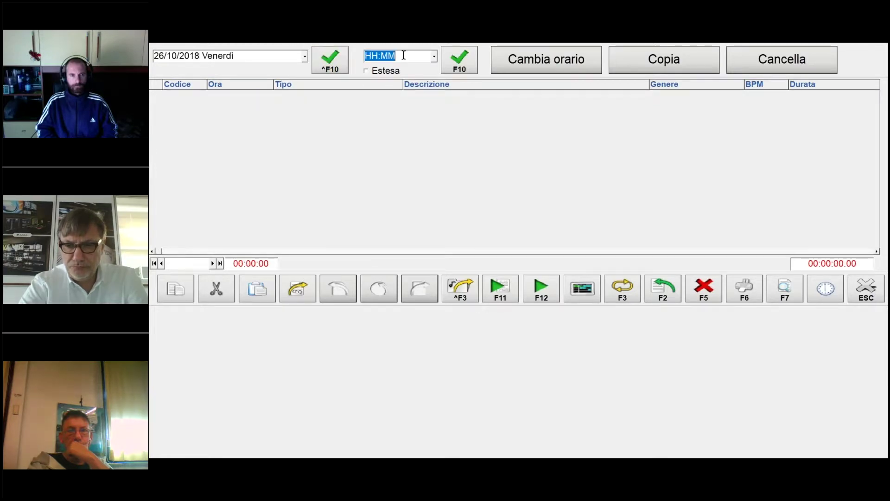
text(1730)
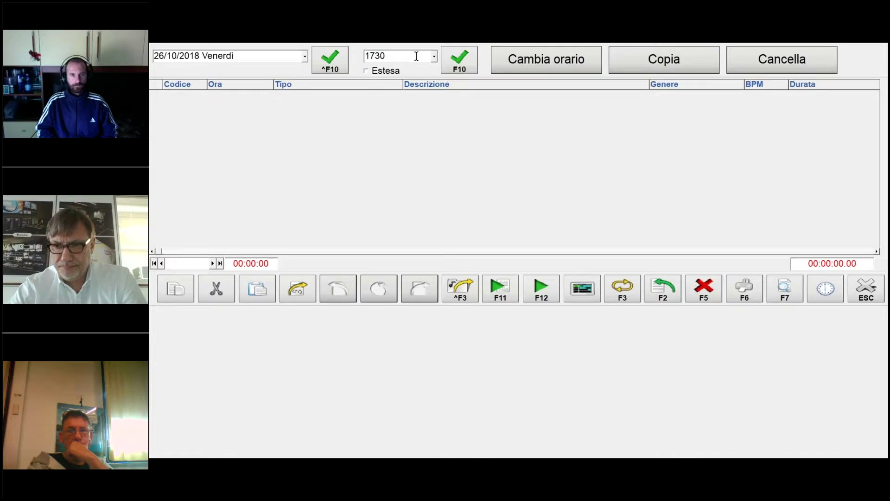
key(F10)
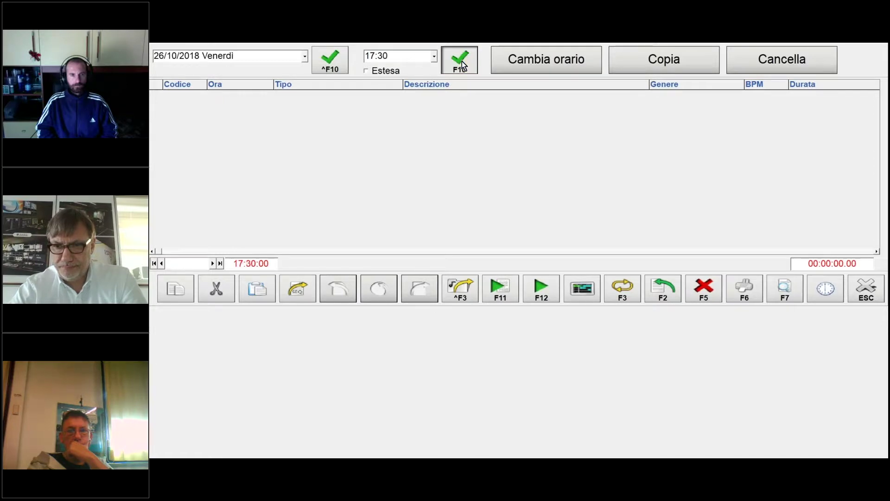
Add the single PROGRAMS item ONE MINUTE WORLD NEWS to the 26/10/2018 17:30 slot and return to the schedule manager options
click(665, 293)
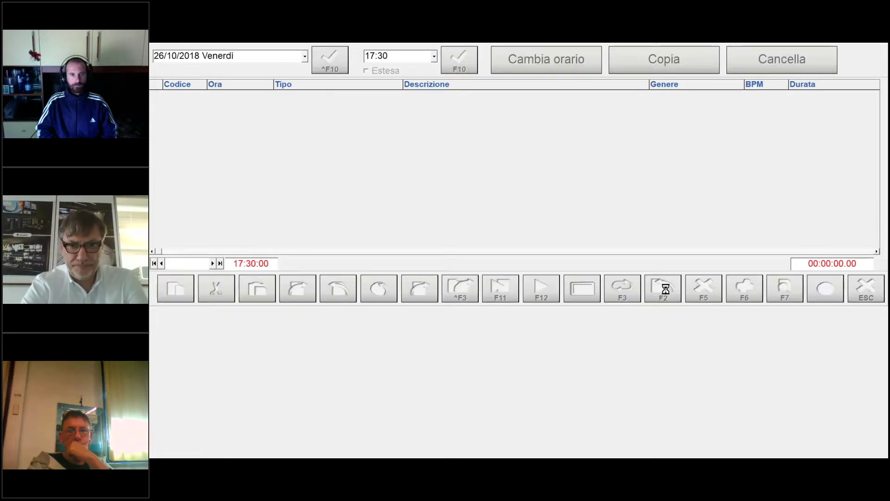
click(328, 329)
scroll(278, 380, down, 4)
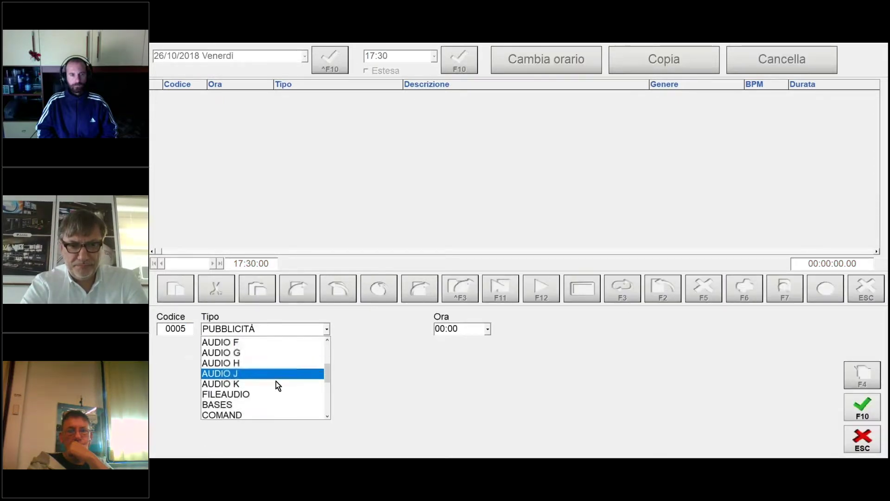
scroll(279, 379, down, 2)
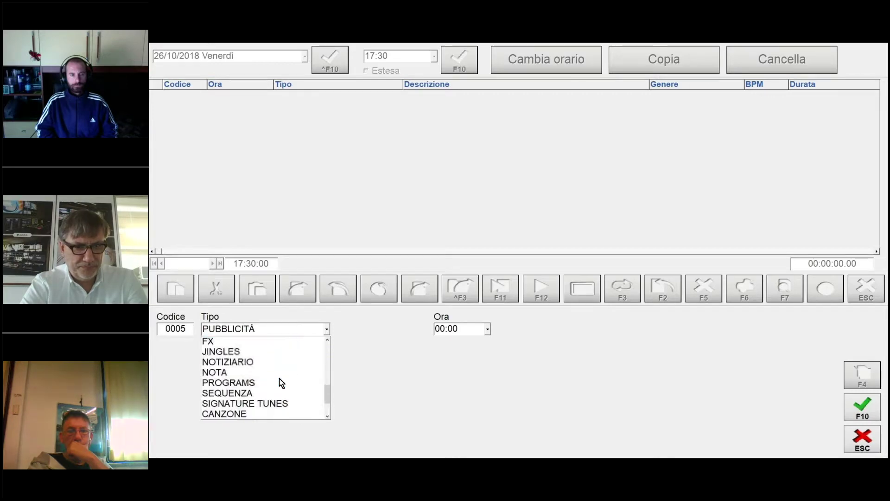
click(279, 381)
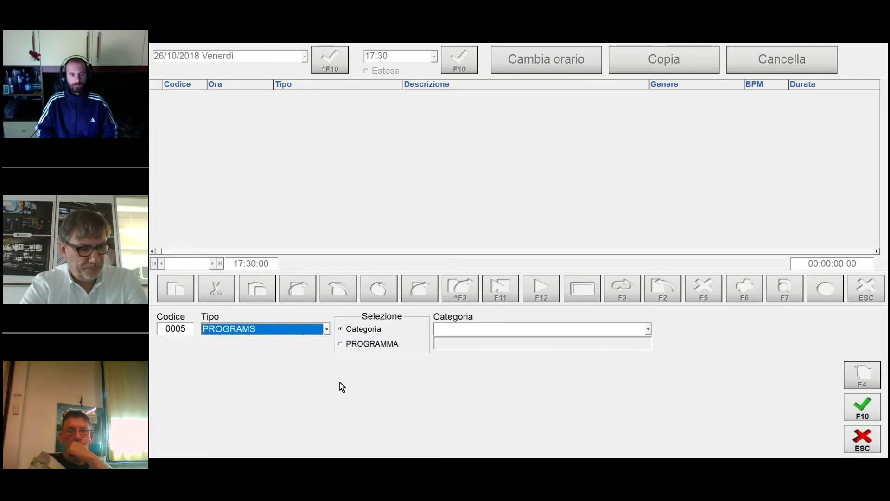
click(365, 344)
scroll(267, 402, down, 4)
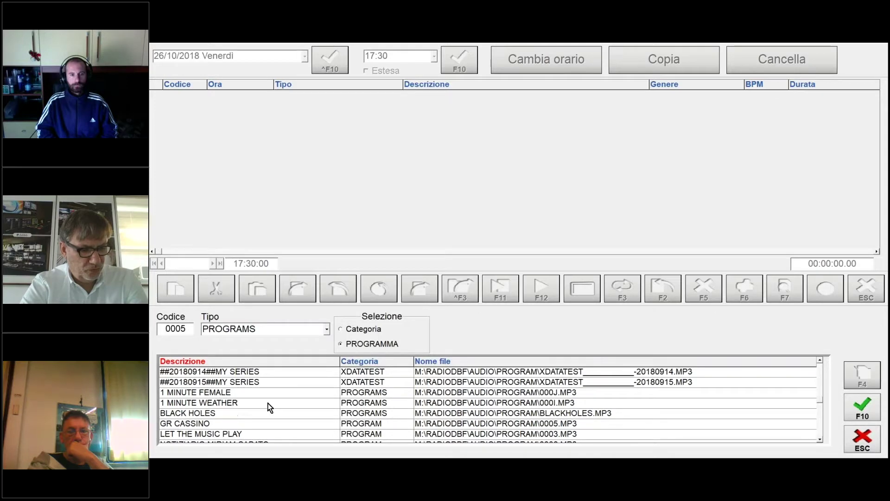
scroll(273, 418, down, 1)
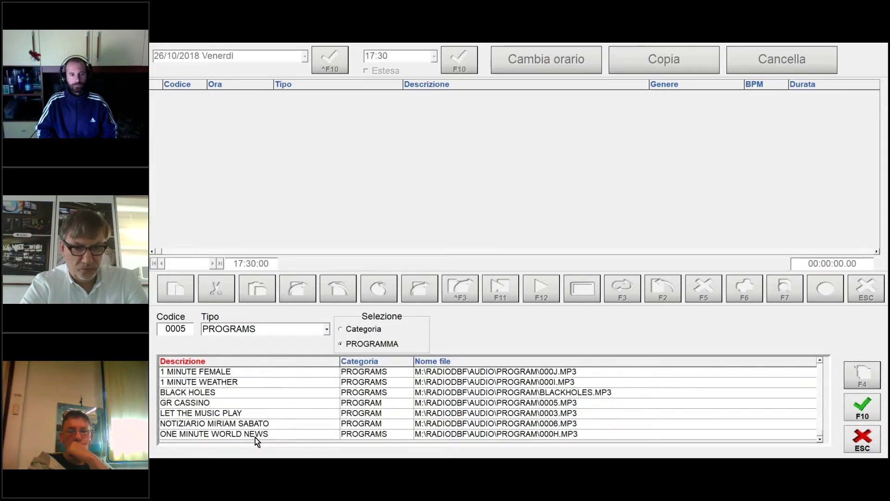
double_click(257, 435)
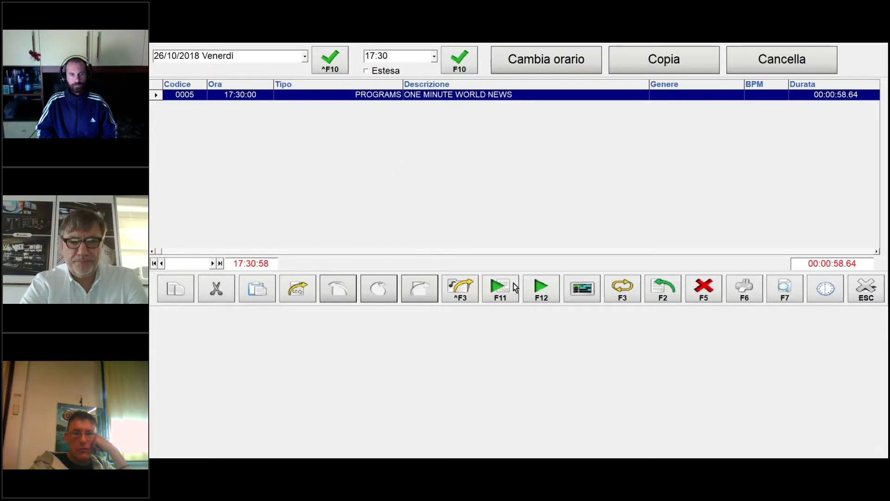
click(875, 298)
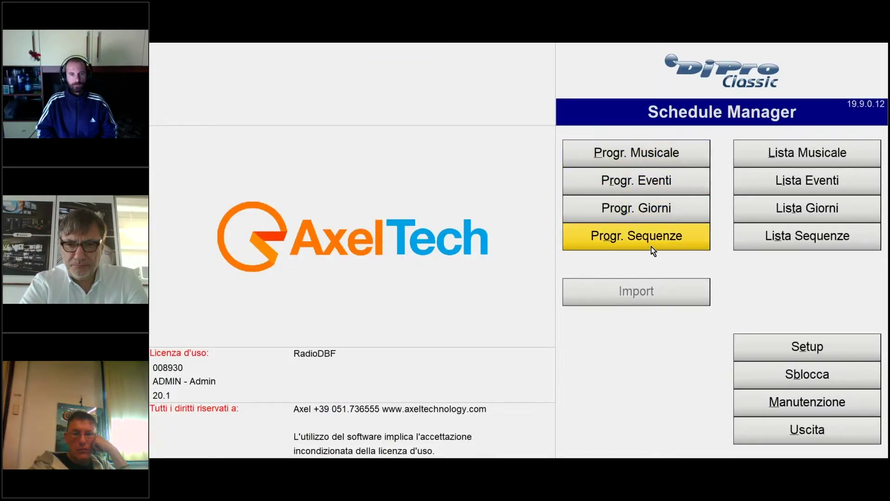
View the TOP10 sequence and its blank new-item form in the sequence programming, and return to the schedule manager options
click(665, 242)
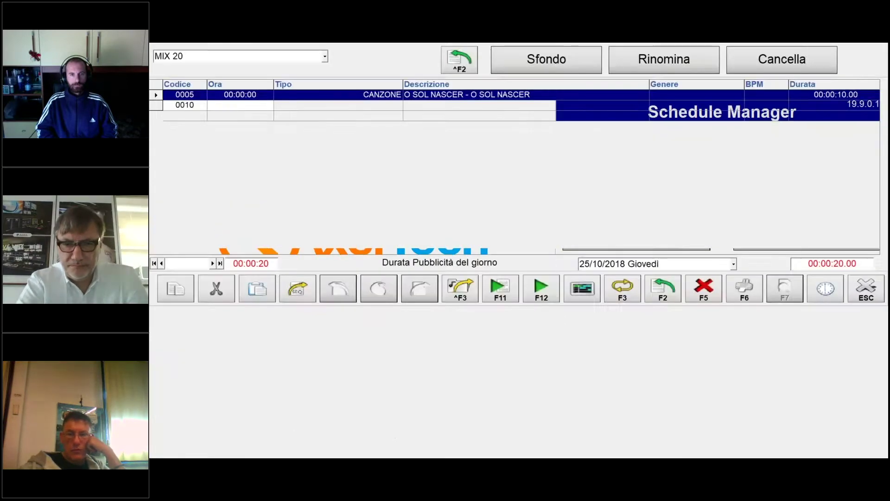
click(327, 56)
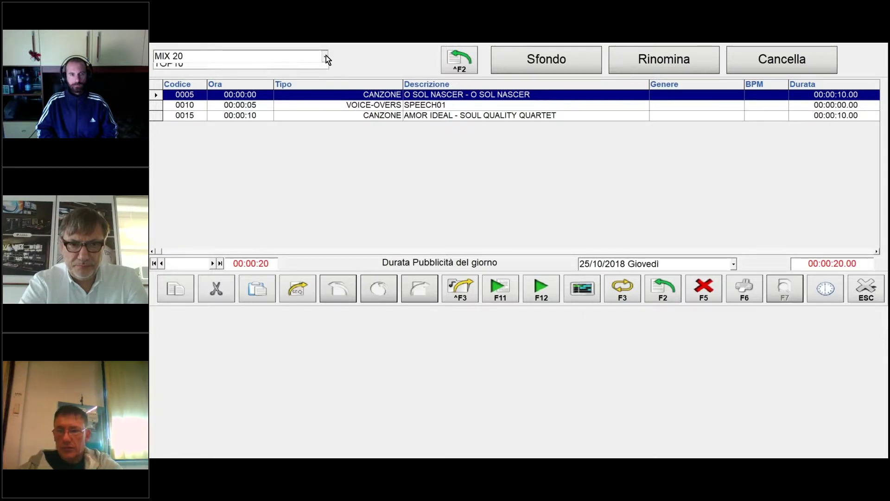
click(192, 93)
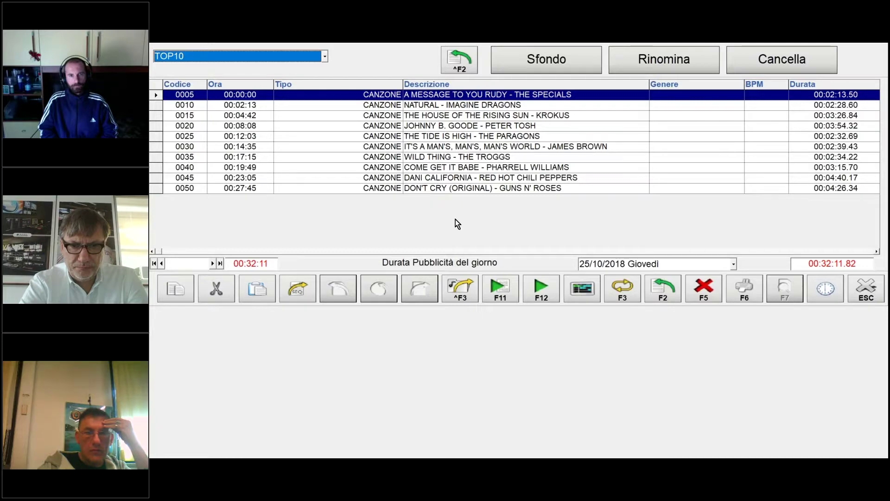
click(670, 297)
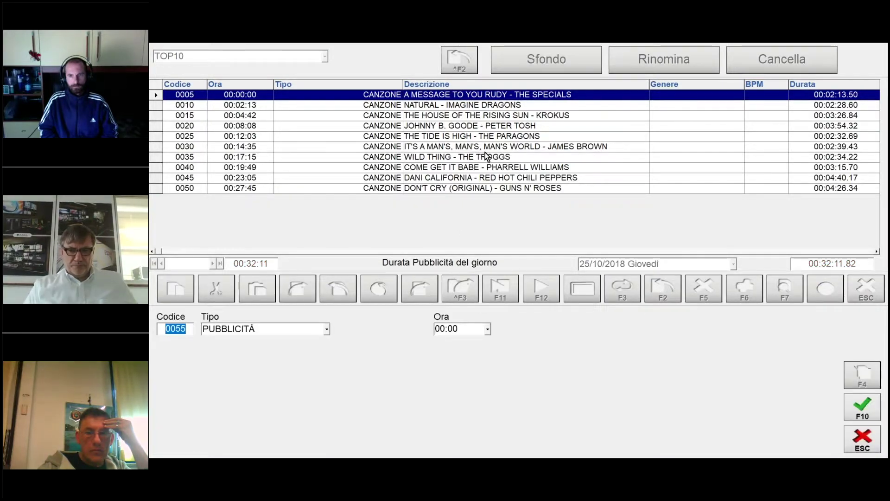
click(860, 452)
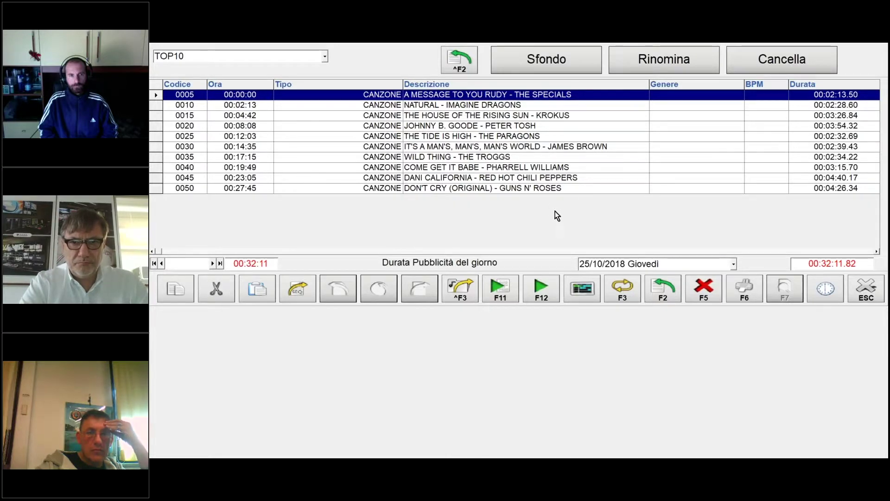
click(866, 290)
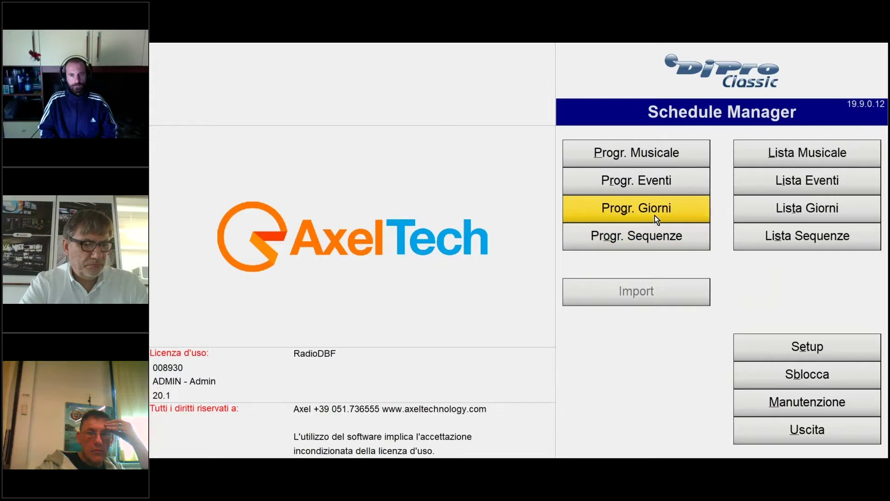
Open the event programming for Sabato and view its 17:00 and 15:00 slots
click(658, 185)
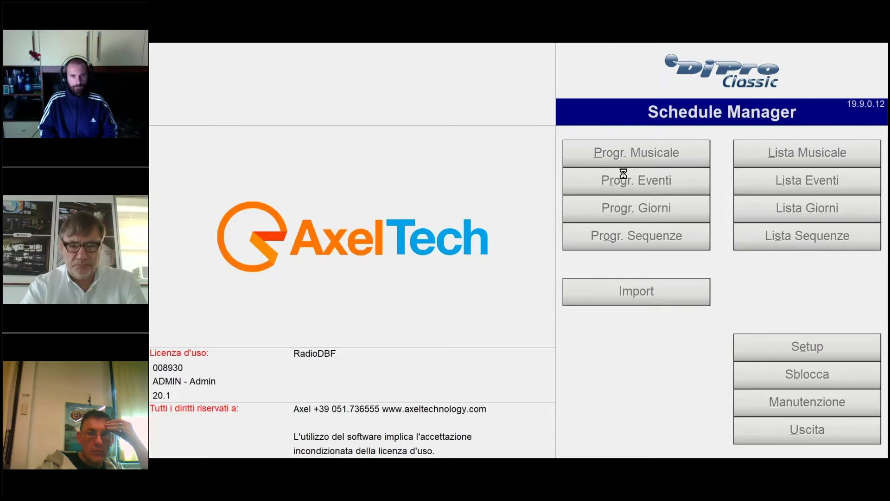
click(265, 57)
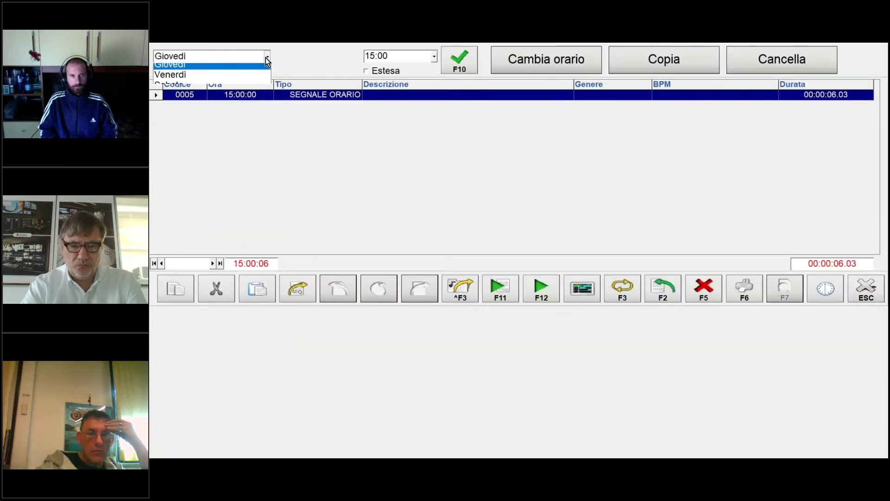
click(235, 130)
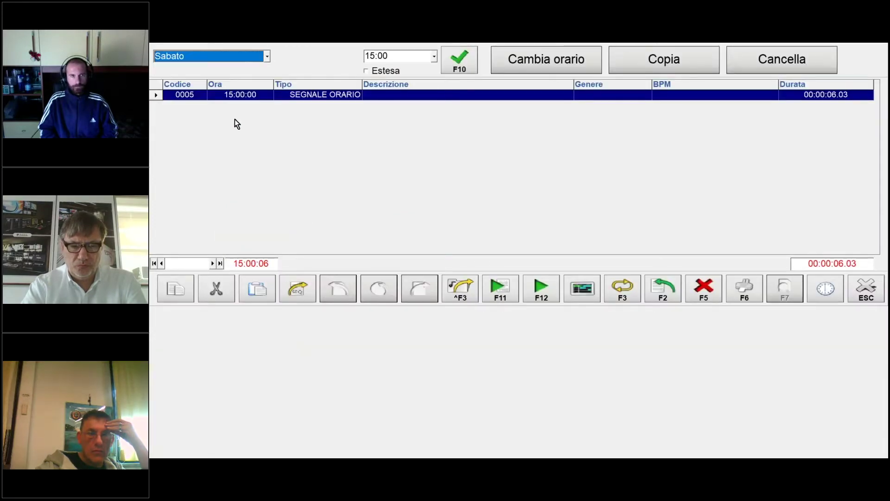
click(434, 56)
click(378, 130)
click(434, 59)
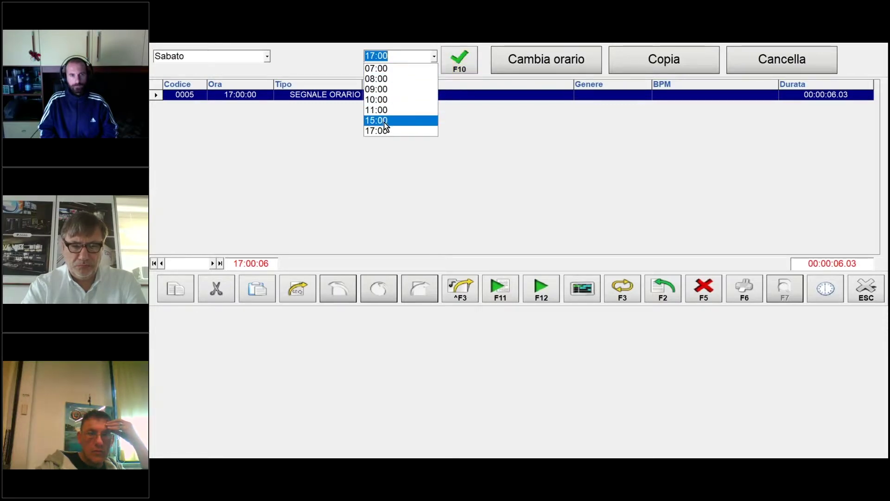
click(383, 120)
Review the earlier Sabato slots down to 07:00 and back up to 10:00
click(434, 57)
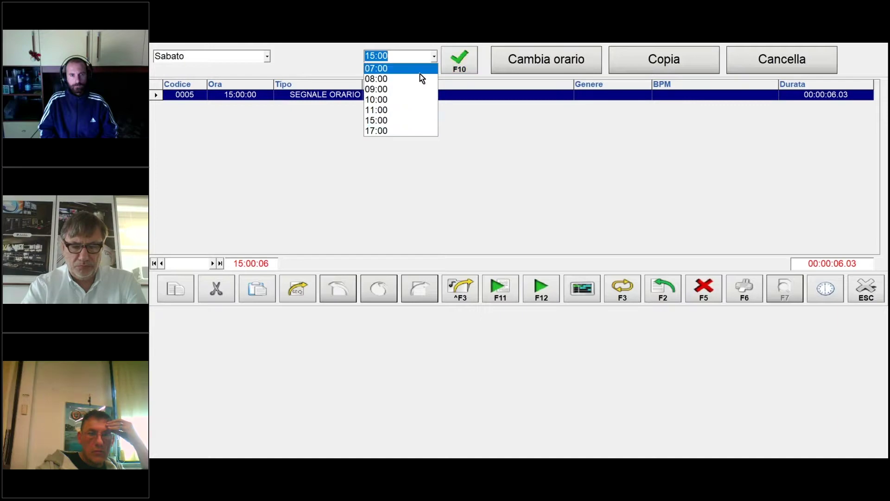
key(Up)
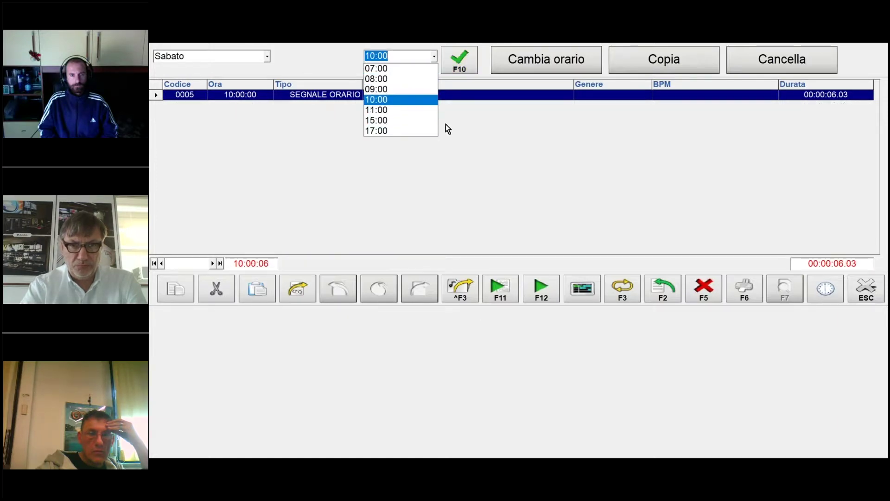
key(Up)
key(Up)
key(Up)
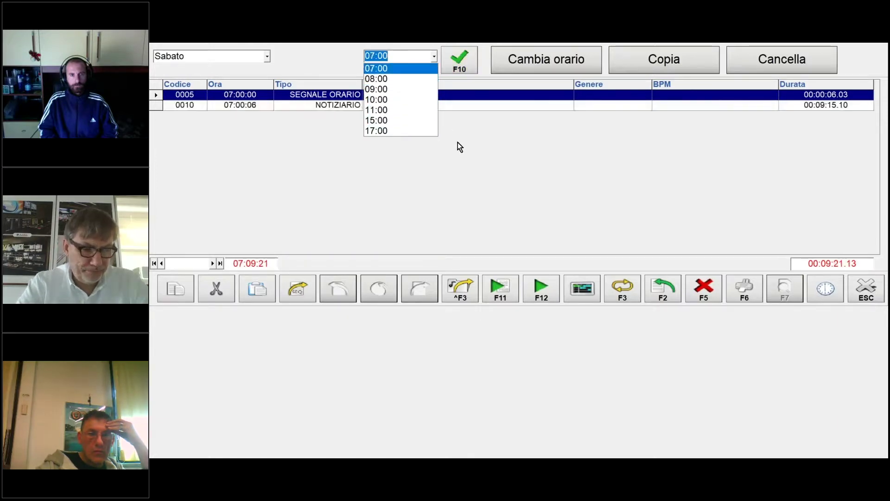
key(Down)
key(Down)
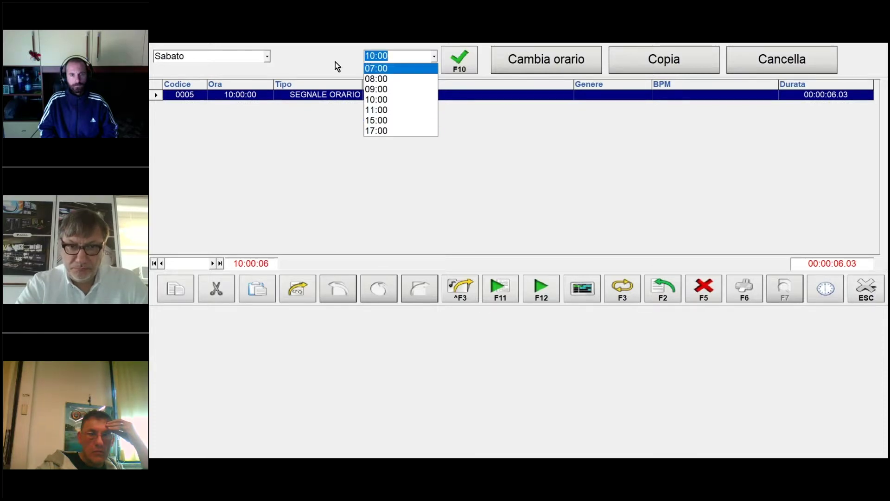
Add a SEQUENZA item with the TOP10 sequence to the Sabato 17:00 slot
click(376, 99)
click(434, 56)
click(388, 129)
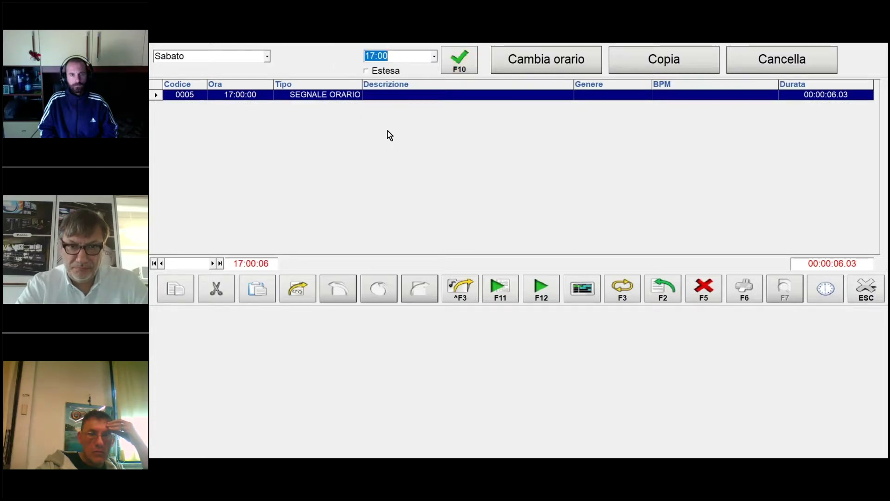
click(663, 291)
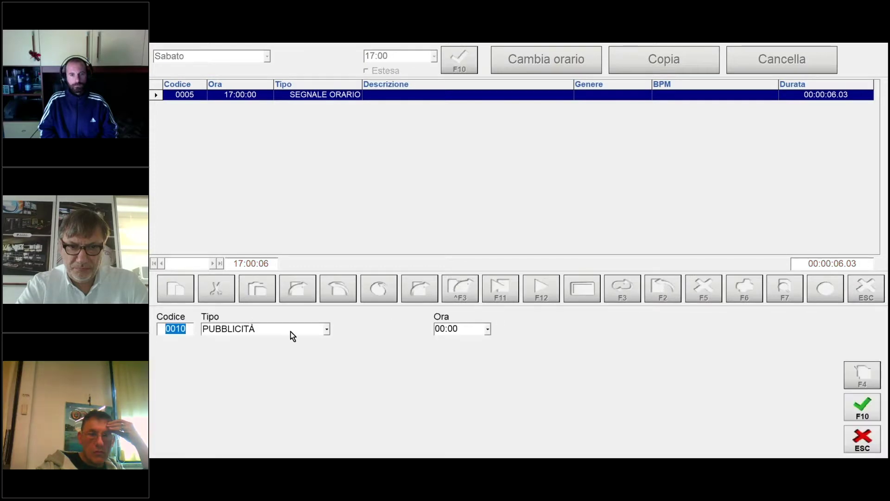
click(327, 328)
scroll(280, 371, down, 4)
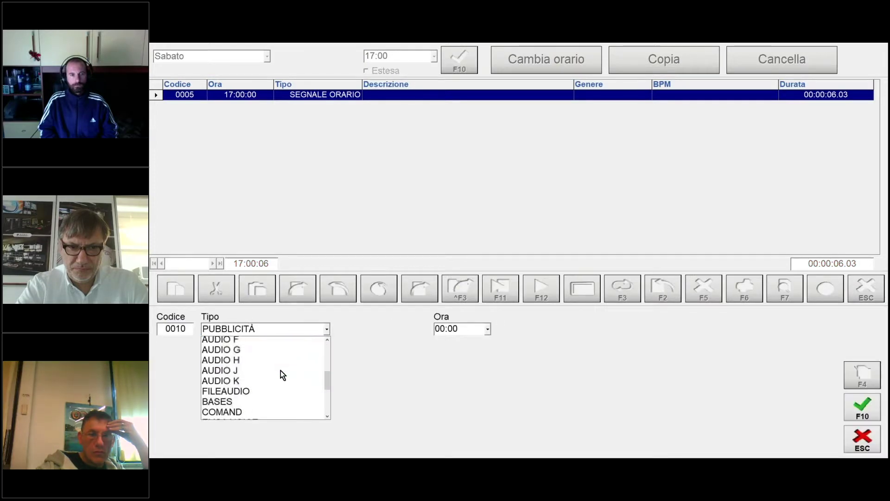
scroll(270, 364, down, 2)
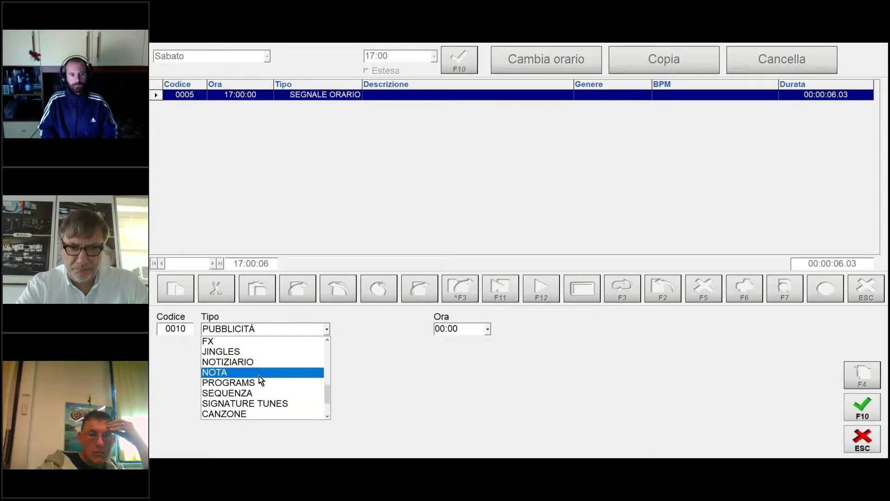
click(252, 390)
double_click(188, 395)
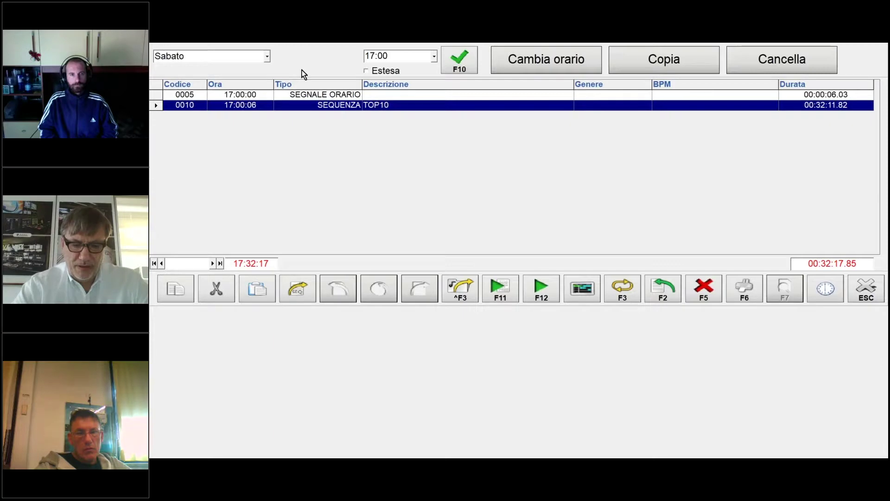
View the Domenica events scheduled for 10:00 and return to the schedule manager options
click(267, 56)
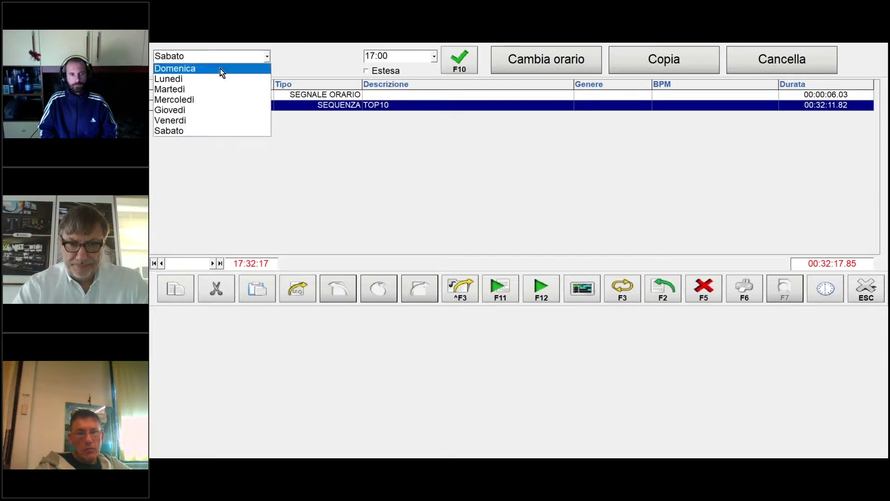
click(220, 69)
click(434, 58)
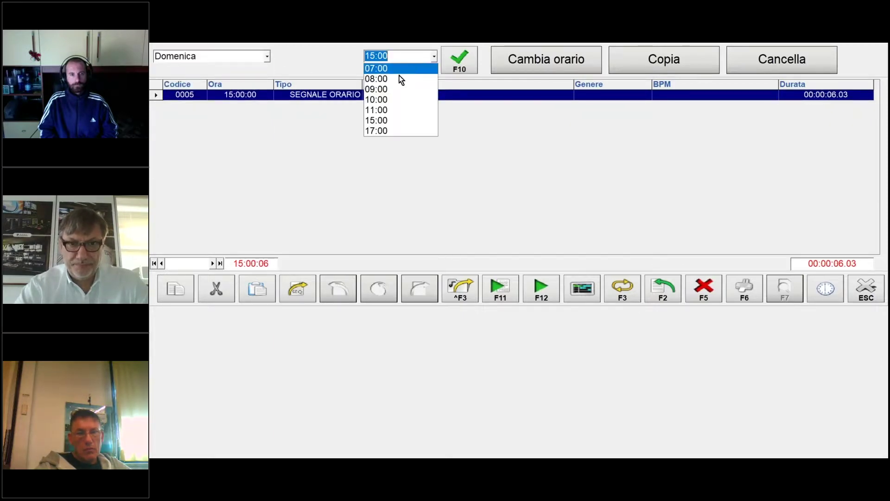
click(389, 99)
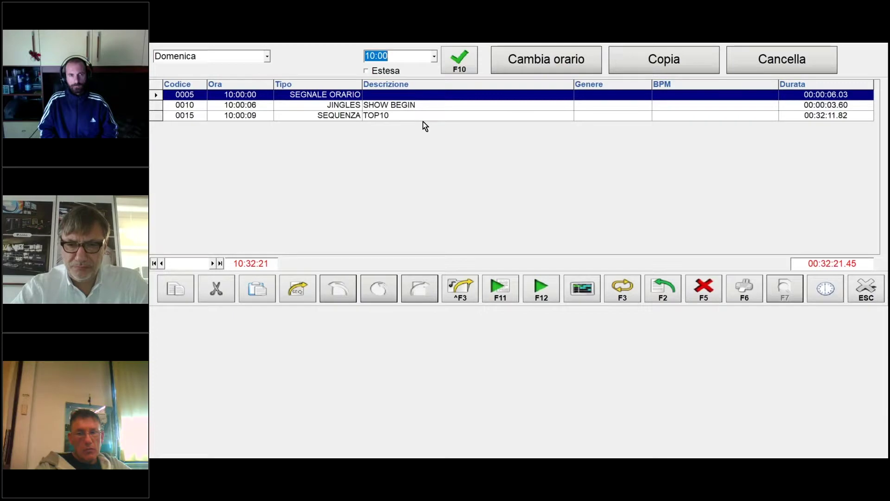
click(866, 289)
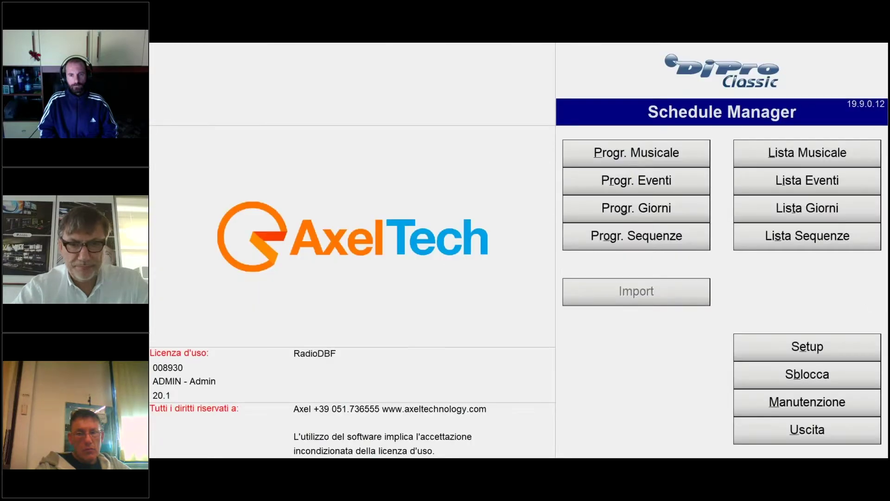
Open the TOP10 sequence in the sequence programming and show its multitrack editor full screen at IT'S A MAN'S, MAN'S, MAN'S WORLD
click(680, 244)
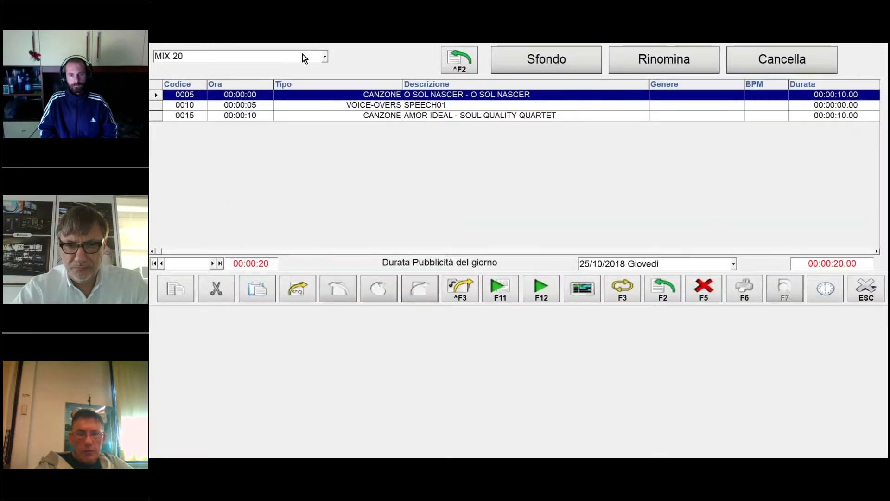
click(326, 56)
click(297, 86)
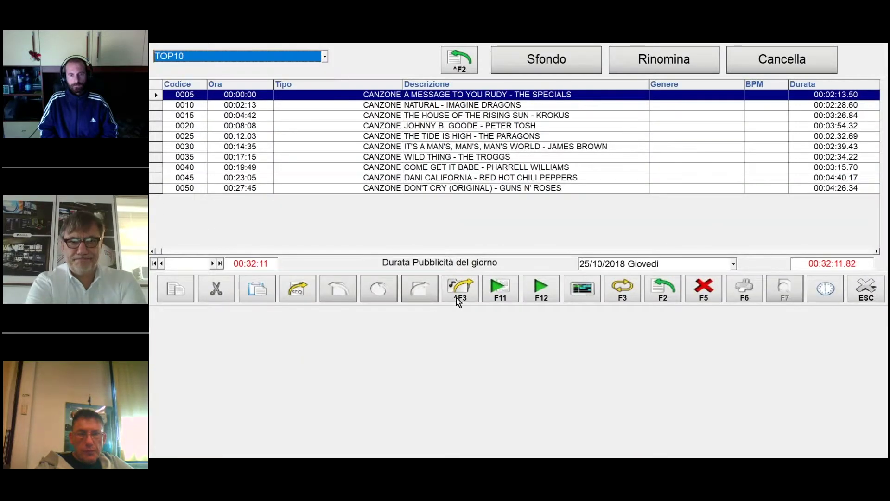
click(376, 146)
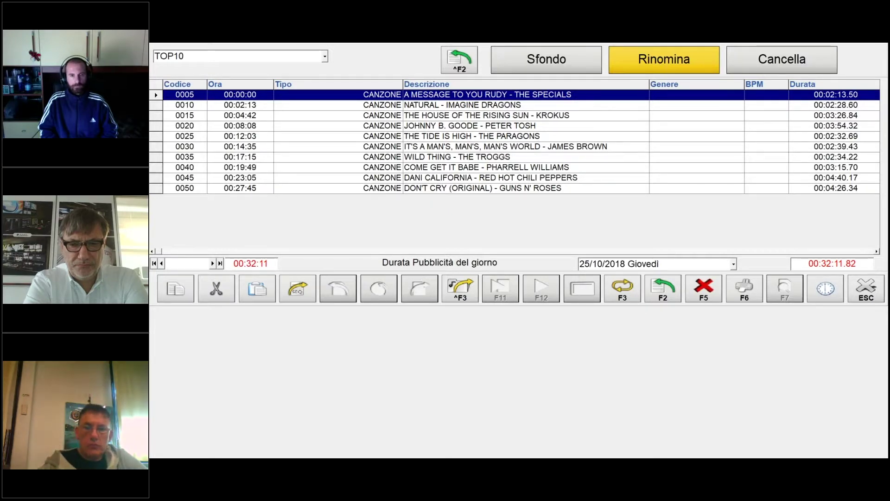
click(582, 289)
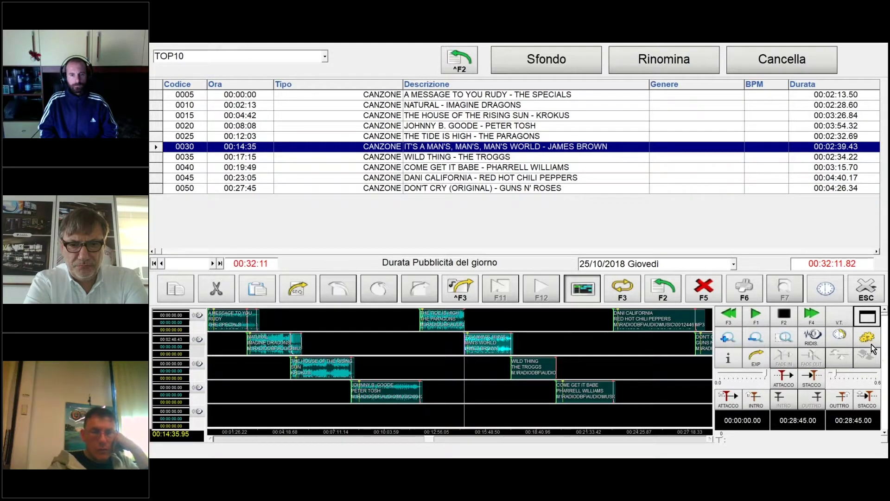
click(868, 316)
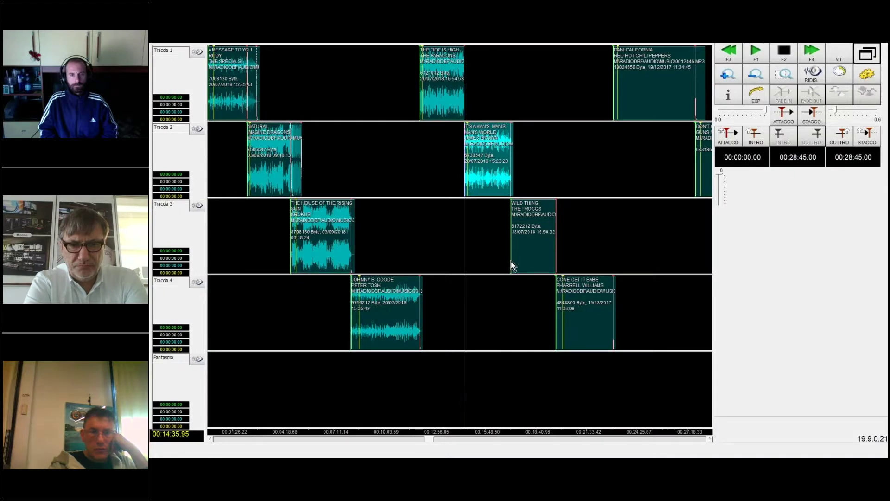
Draw the WILD THING waveform and zoom in on its transition from IT'S A MAN'S, MAN'S, MAN'S WORLD
click(535, 236)
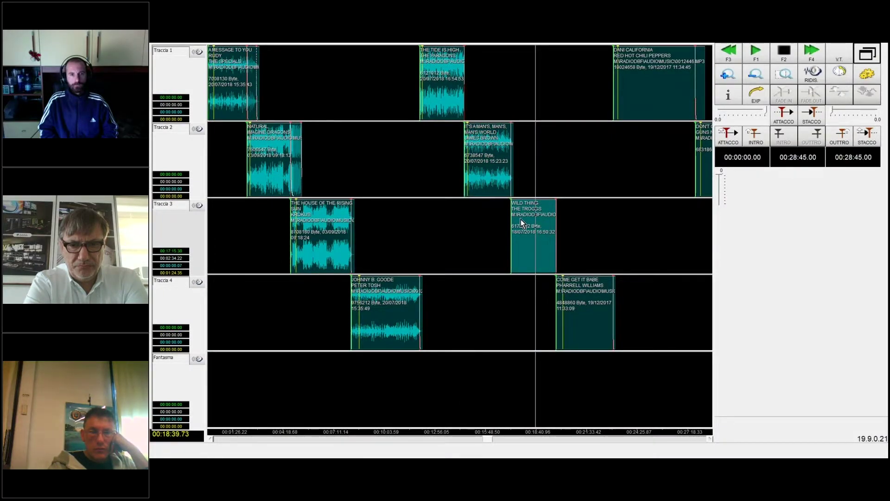
click(815, 76)
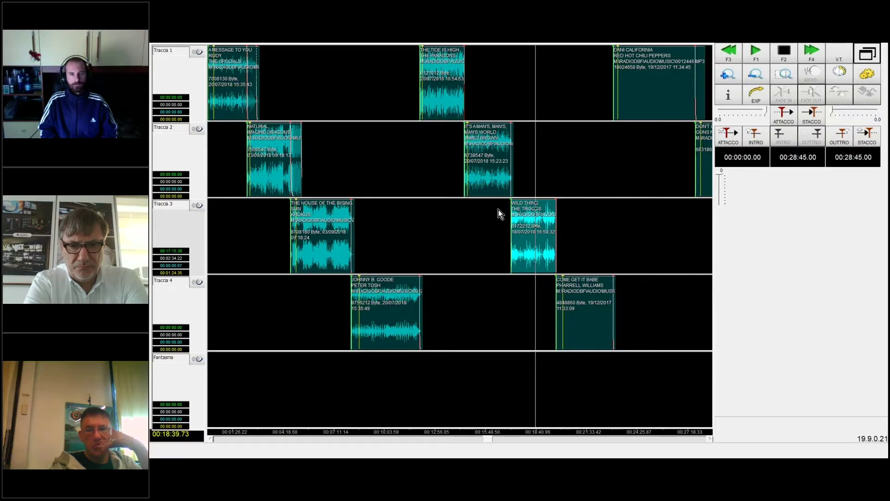
drag(499, 209, 523, 202)
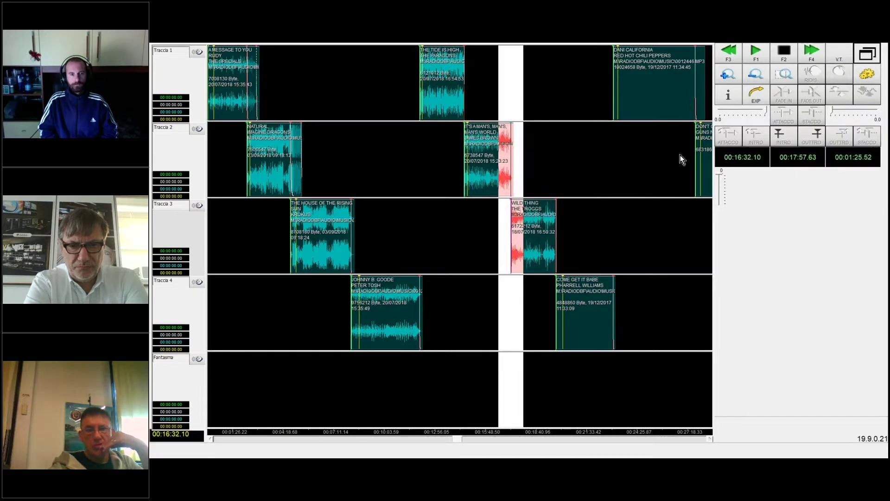
click(729, 74)
Move WILD THING earlier to start at about 00:17:02.85, overlapping the end of the James Brown song, and place the cursor just before the transition
click(431, 224)
drag(533, 234, 466, 232)
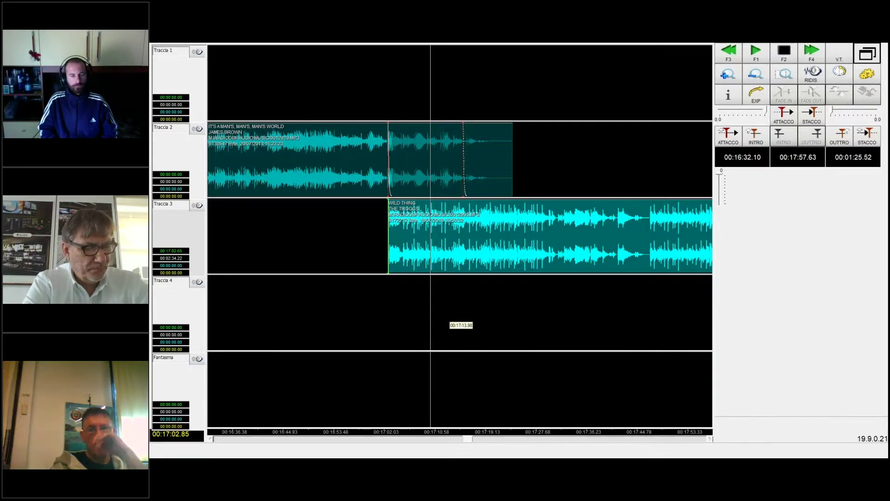
click(382, 220)
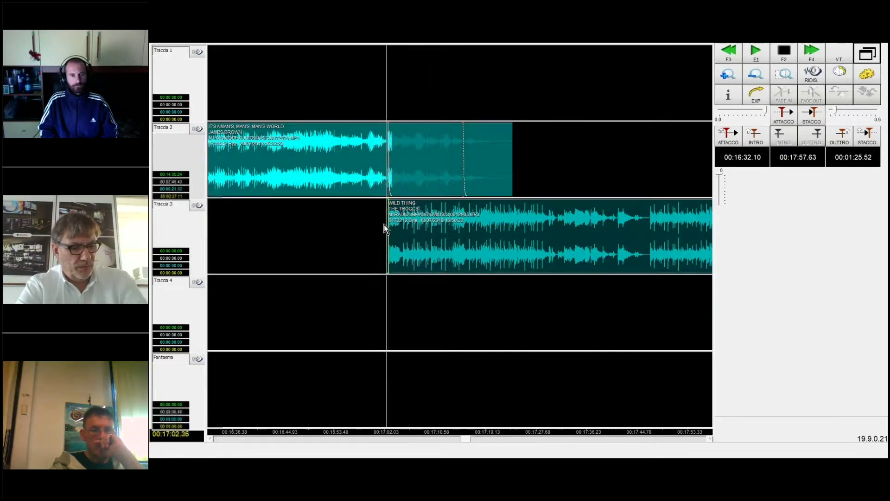
click(387, 229)
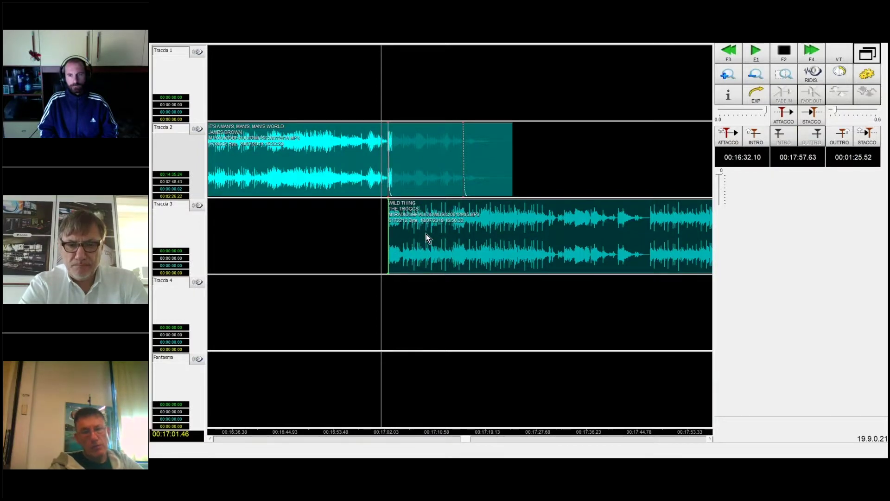
Close the multitrack editor and return from the TOP10 sequence to the schedule manager options
click(868, 58)
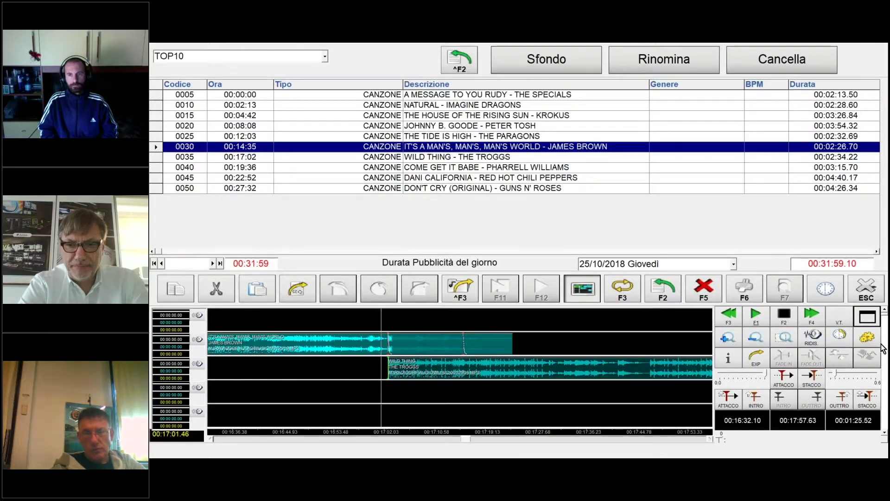
click(585, 293)
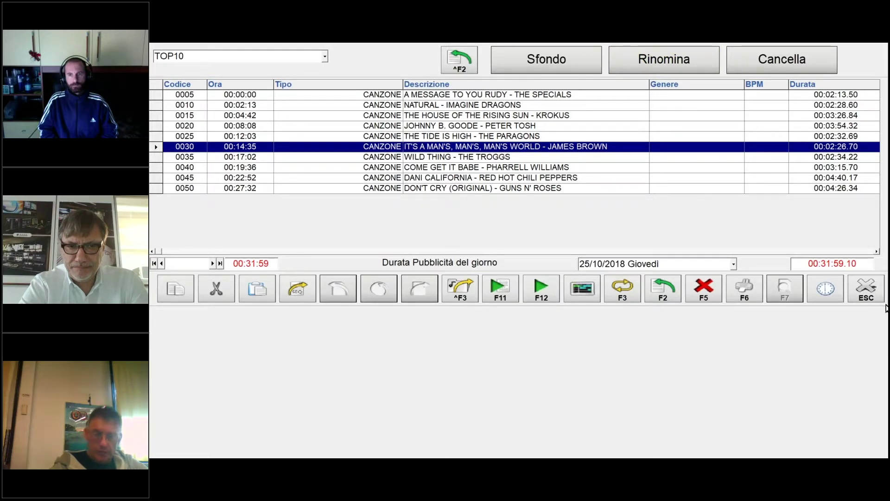
click(866, 290)
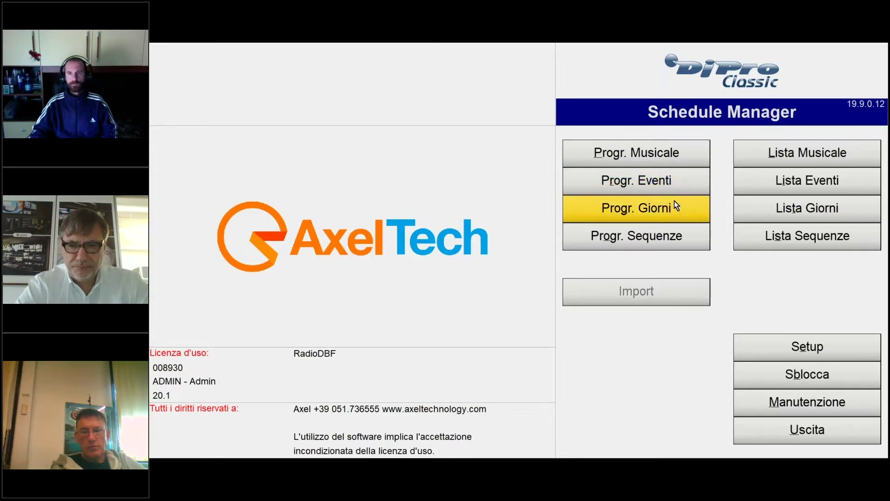
Open the event programming for Giovedì and set up an 11:20 slot
click(663, 186)
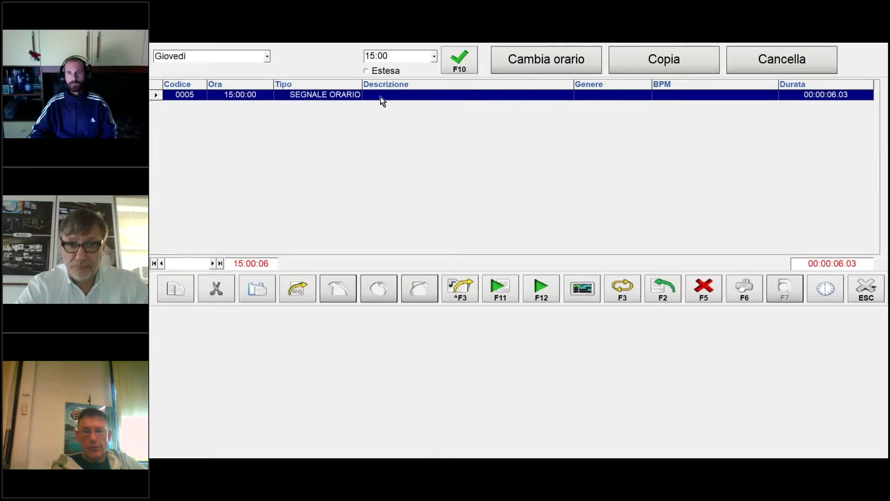
click(412, 58)
text(1120)
click(459, 69)
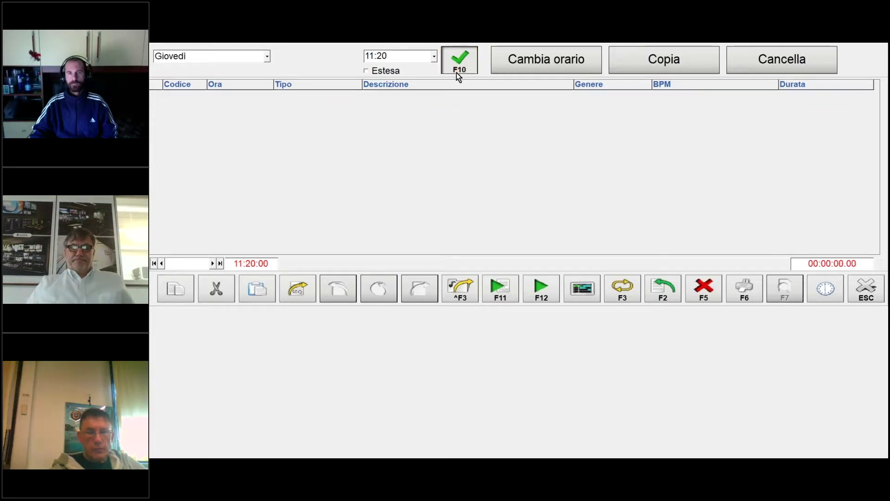
Add a PROGRAMS event to the Giovedì 11:20 slot, selecting by PROGRAMMA and choosing BLACK HOLES
click(666, 293)
click(269, 330)
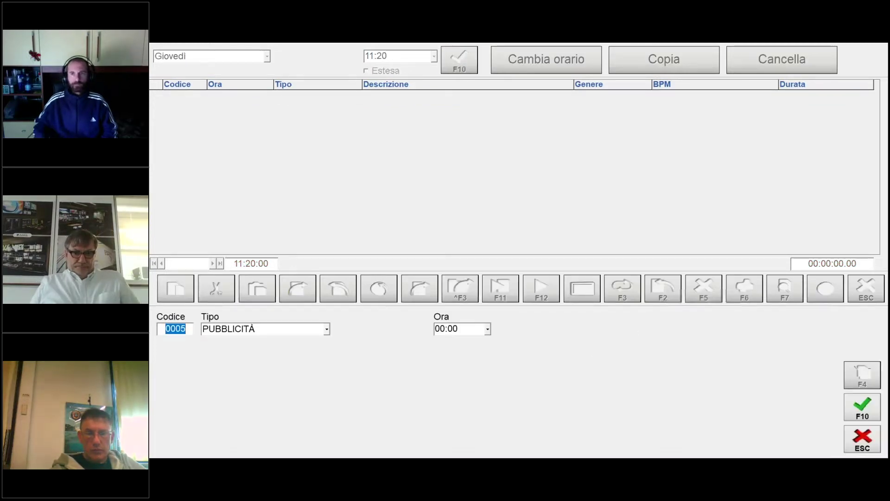
scroll(263, 386, down, 5)
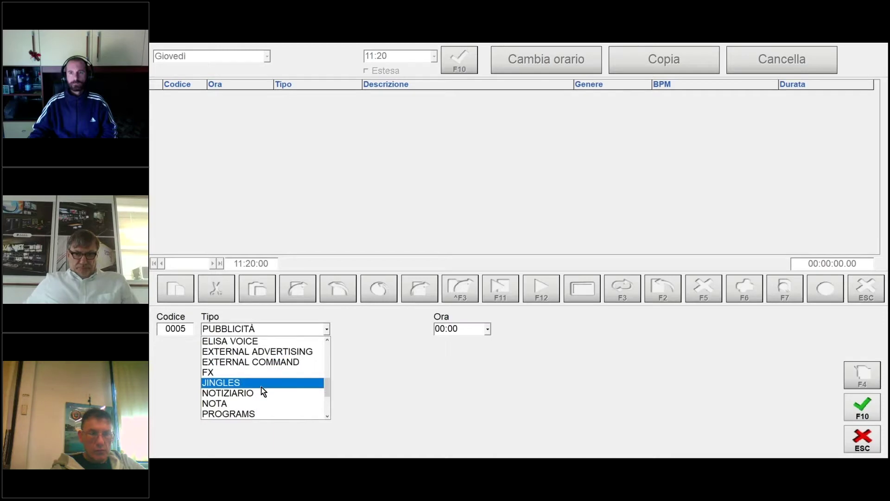
click(250, 414)
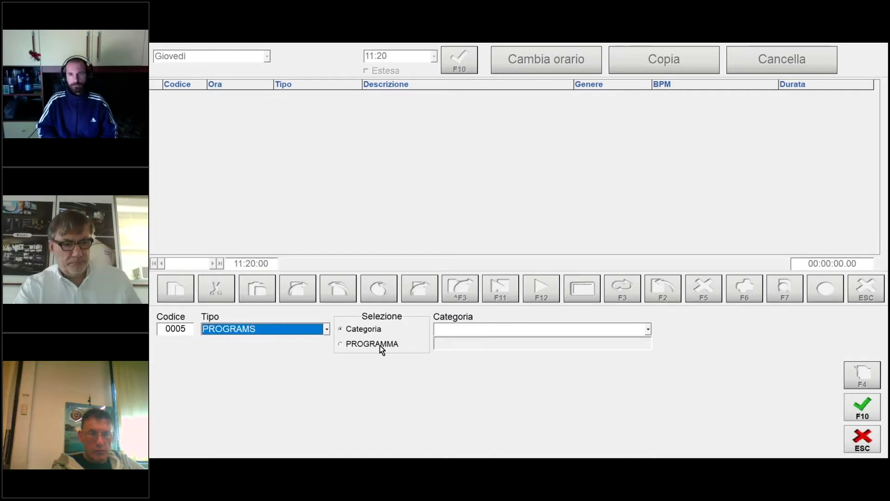
click(381, 346)
click(246, 422)
scroll(254, 421, down, 1)
scroll(255, 422, down, 2)
double_click(221, 403)
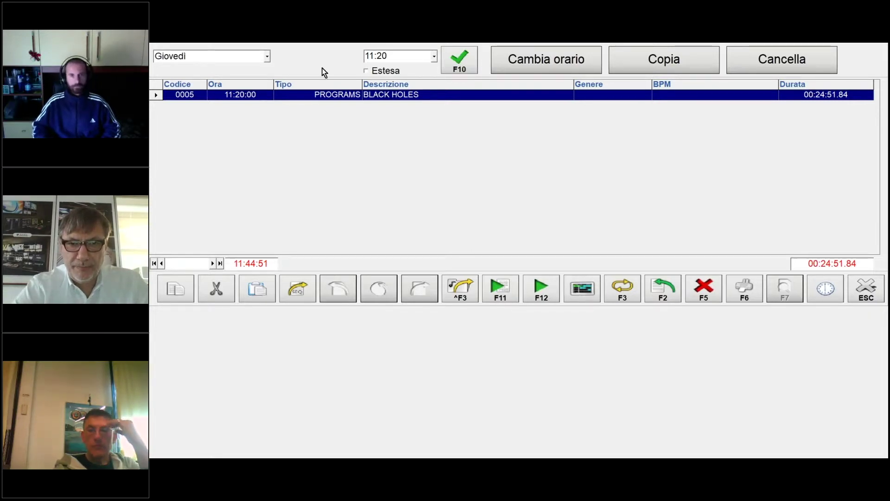
Leave the event programming and the Schedule Manager, and open the advertising spot archive in the Pubblicità module
click(866, 289)
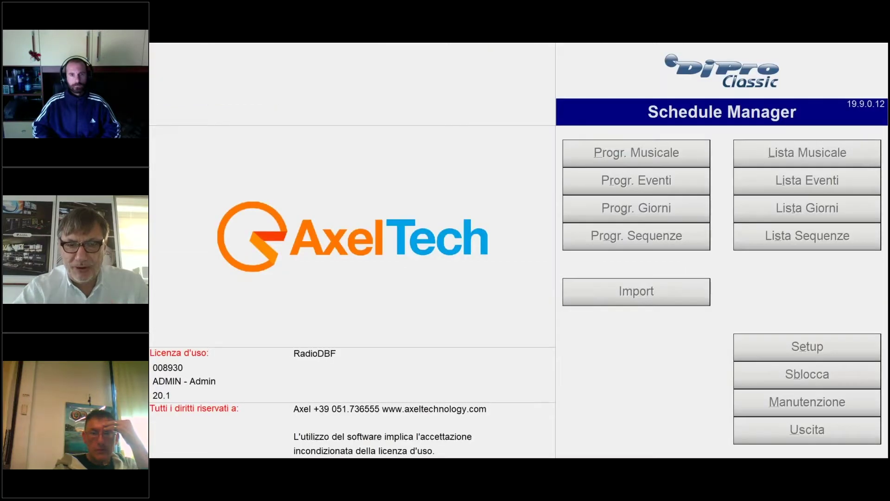
click(785, 441)
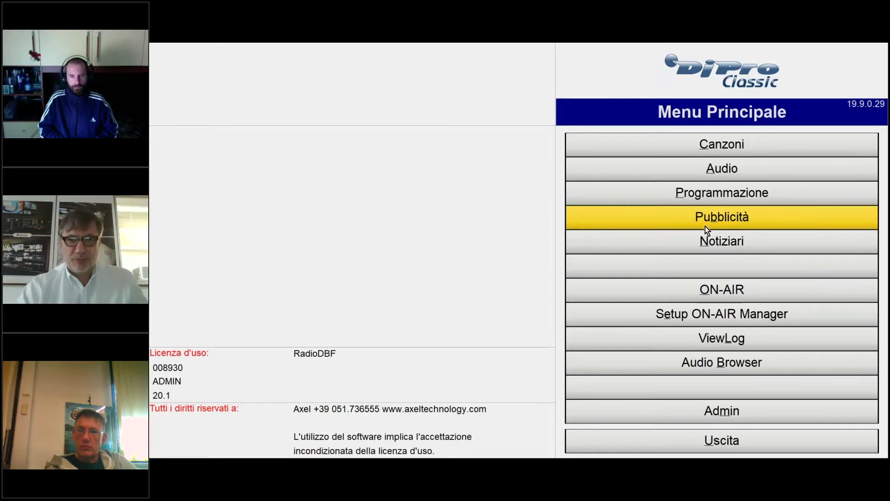
click(733, 216)
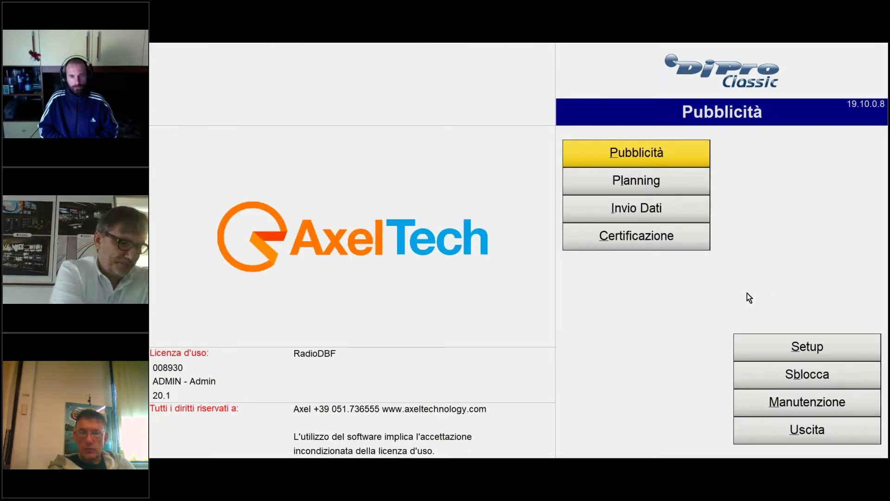
click(652, 156)
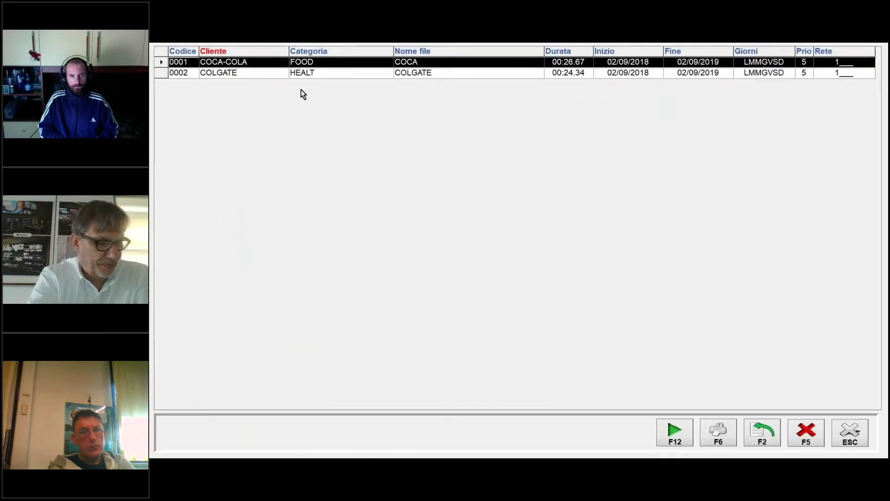
Review the COCA-COLA spot's file name, category and scheduling start and end dates, and return to the Pubblicità options without changes
double_click(327, 63)
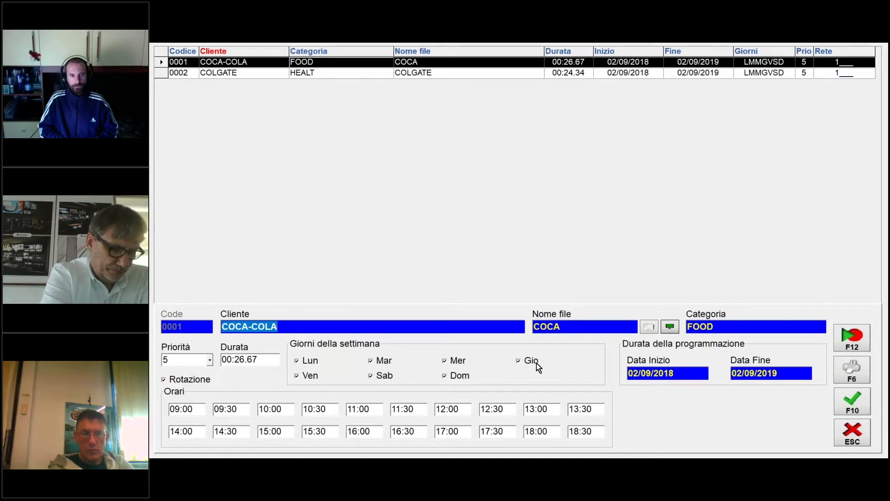
key(Tab)
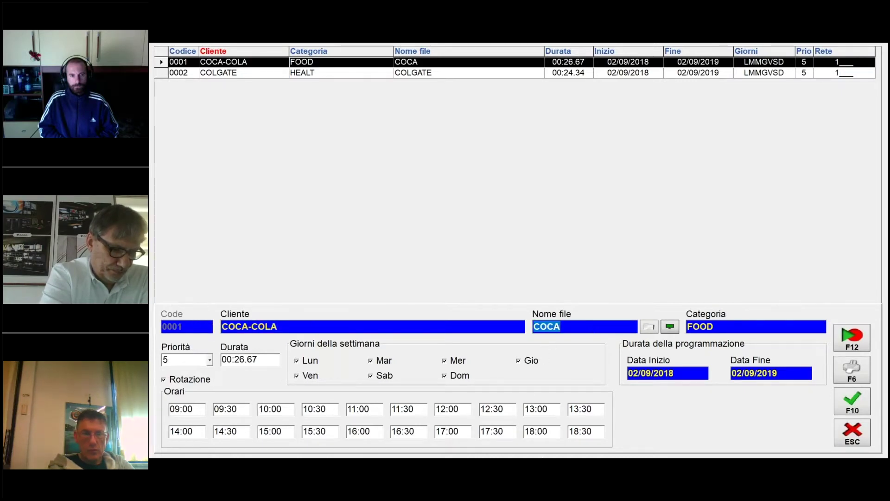
key(Tab)
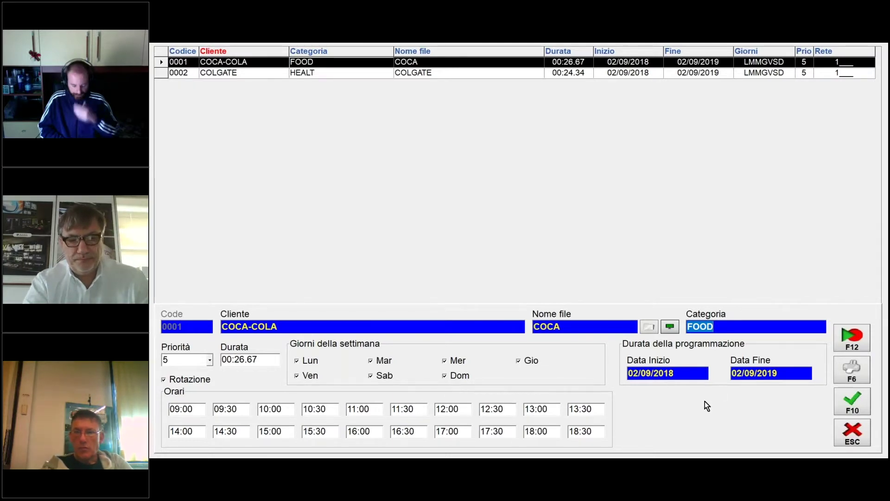
click(698, 373)
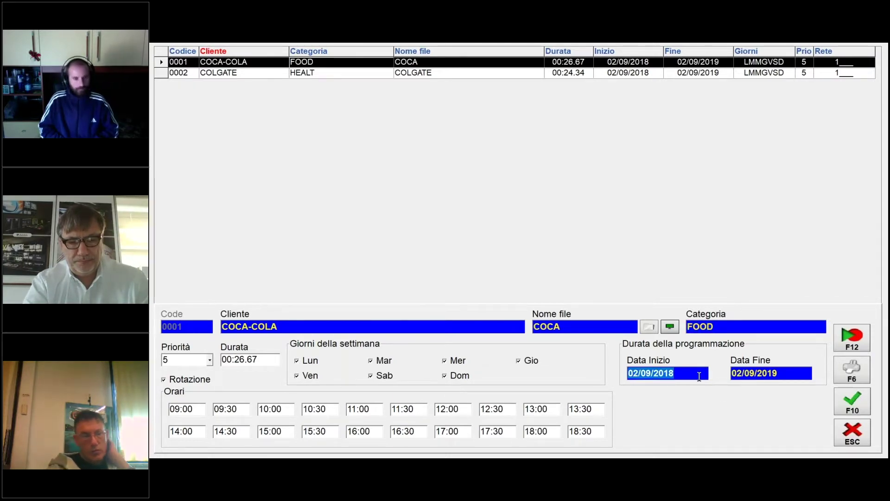
click(788, 372)
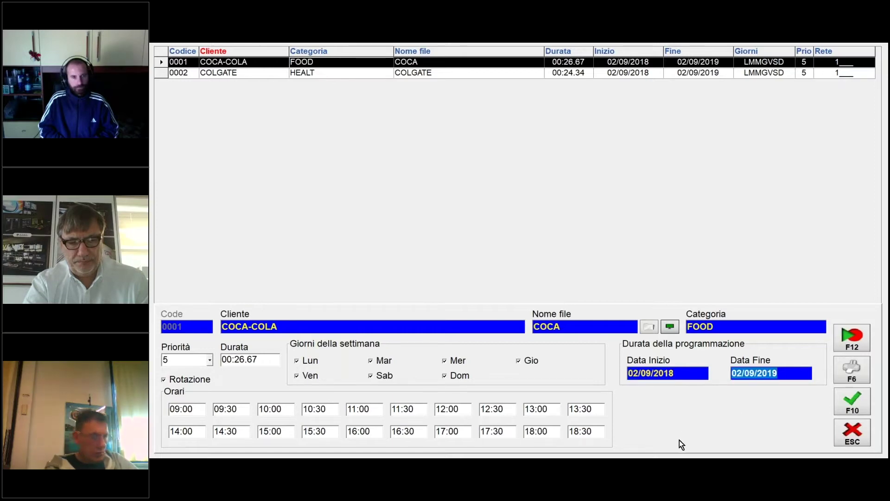
click(686, 372)
key(Tab)
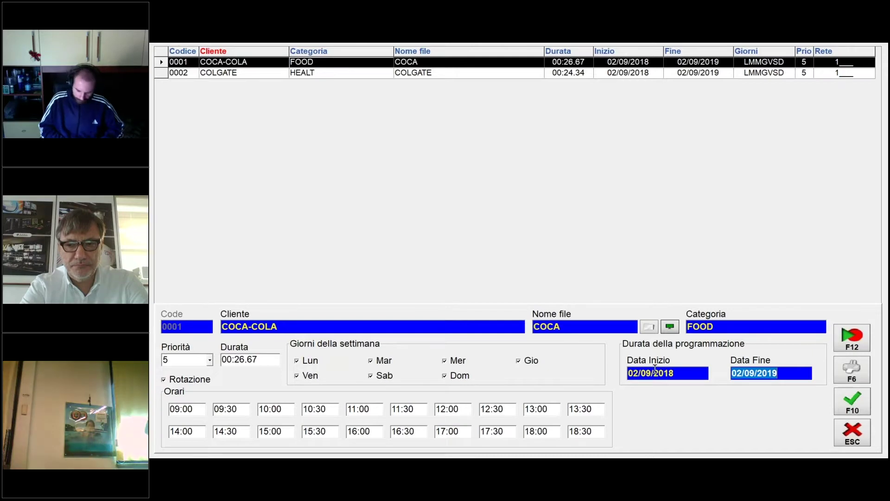
click(722, 327)
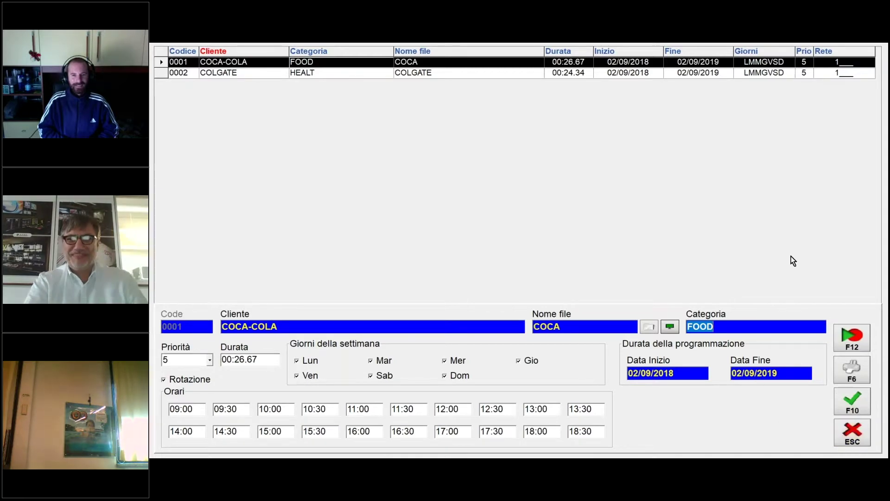
click(863, 438)
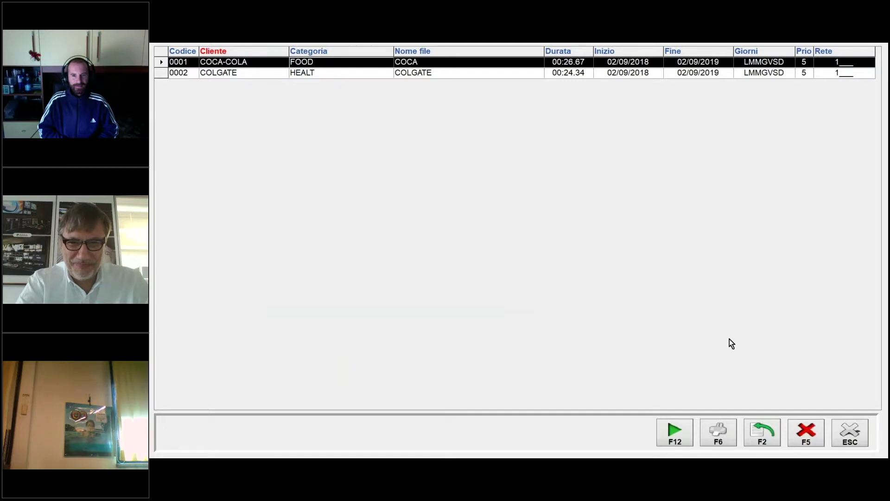
click(859, 438)
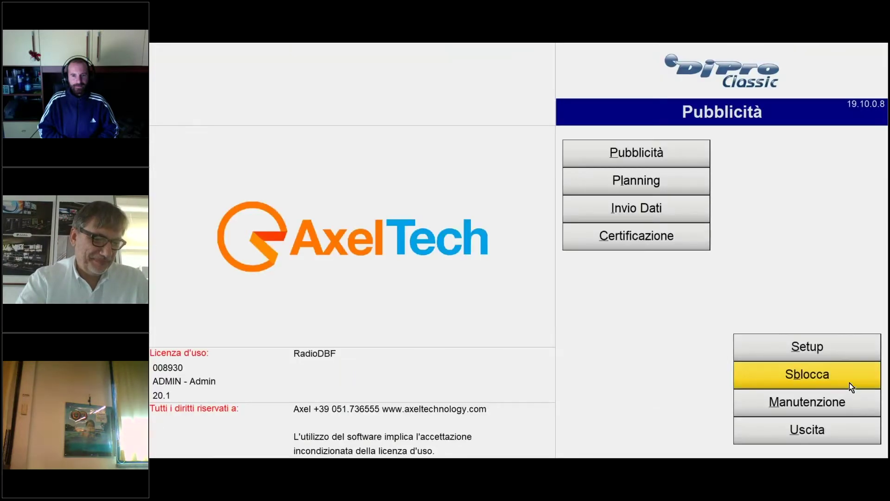
View the weekly advertising planning for the date 05/11/2018 and close it
click(642, 180)
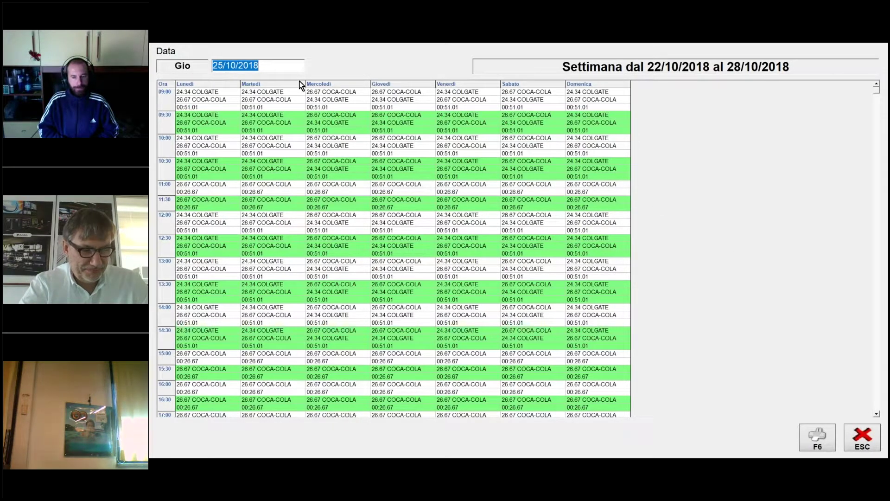
text(05/11/)
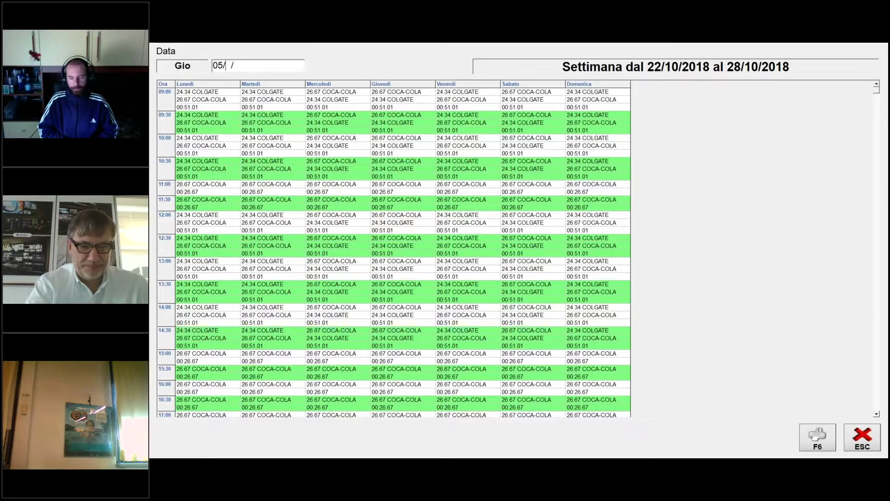
text(2018)
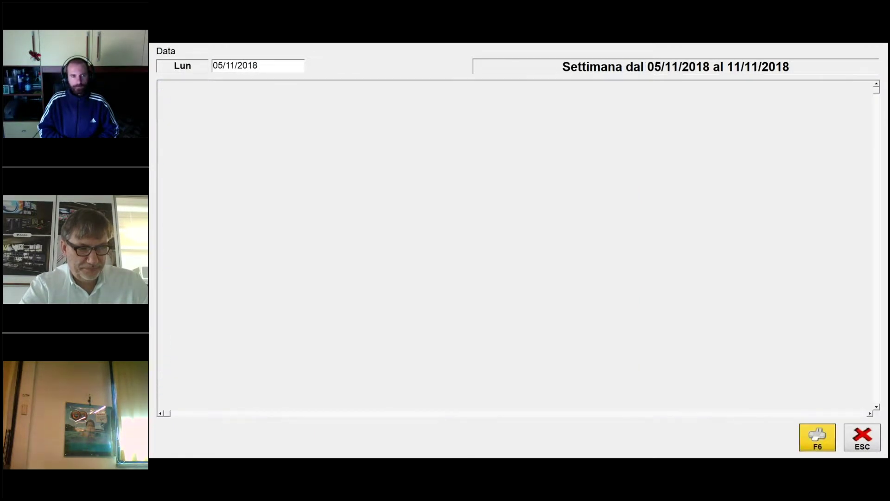
key(Return)
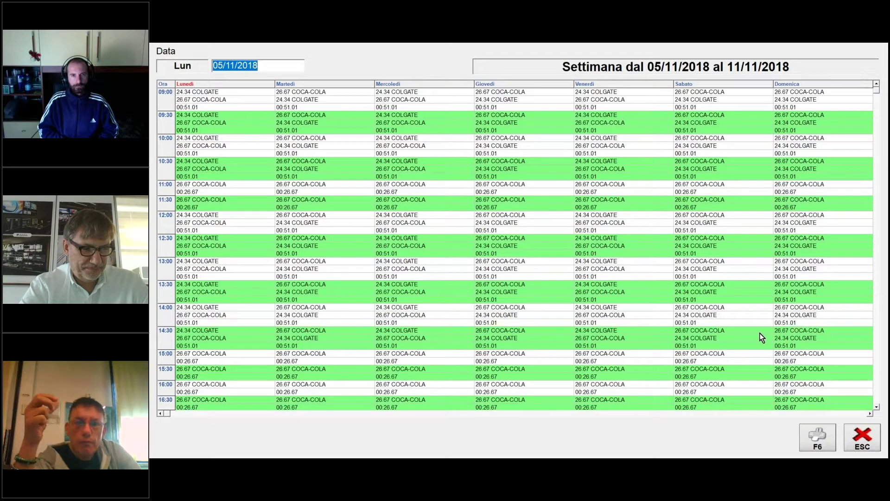
click(870, 444)
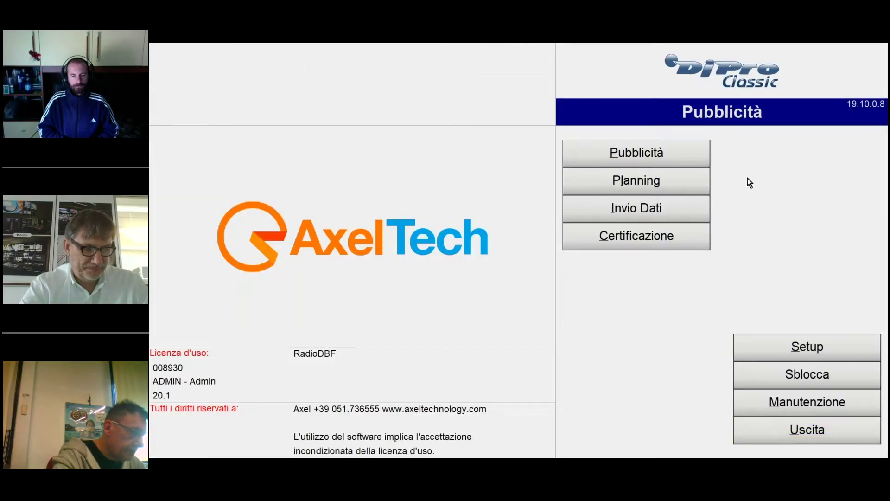
Send the advertising data for the period from 25/10/2018 to 30/10/2018
click(655, 213)
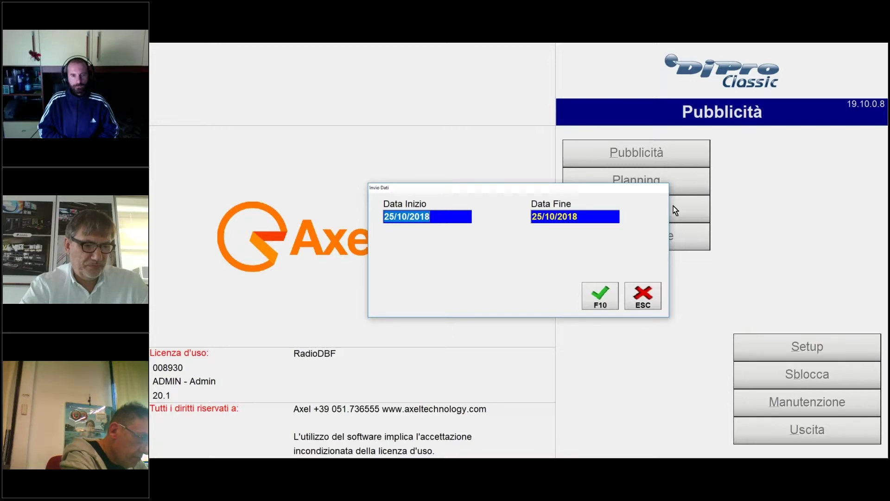
click(404, 217)
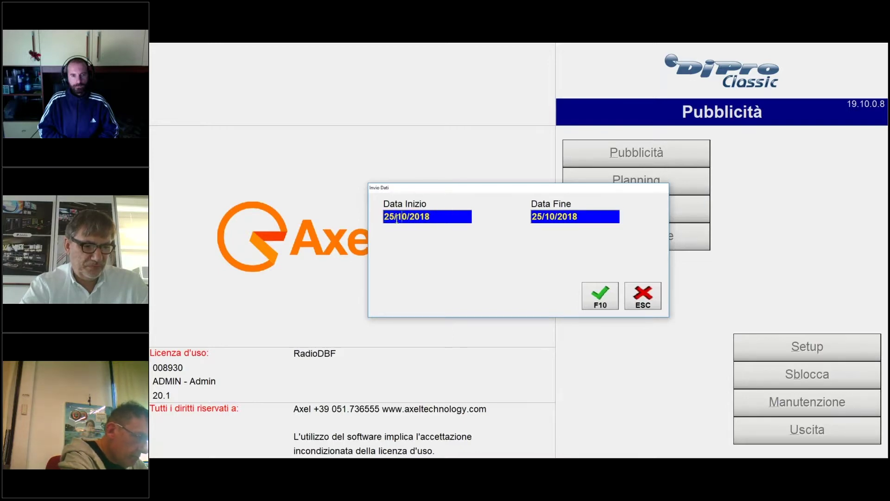
click(547, 217)
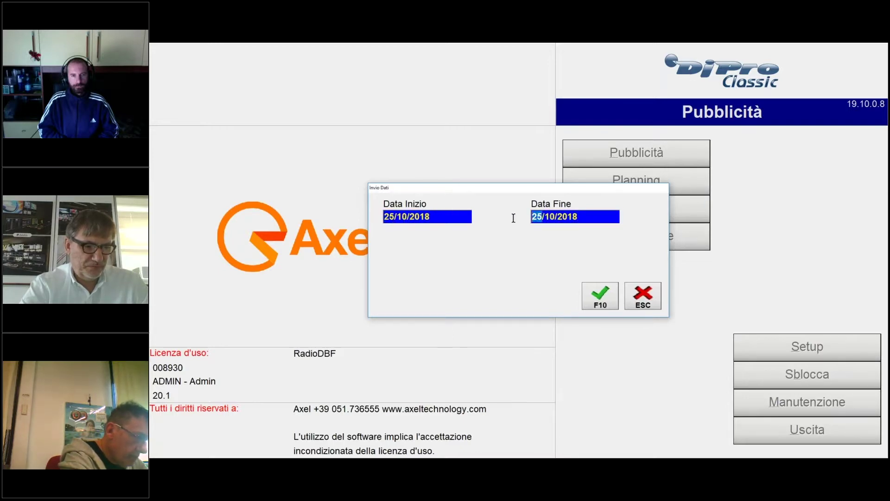
text(31/020/10)
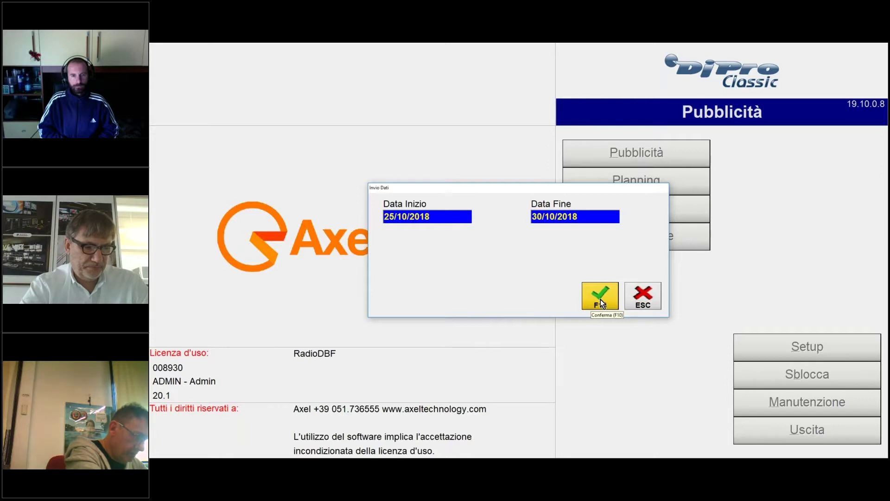
click(599, 298)
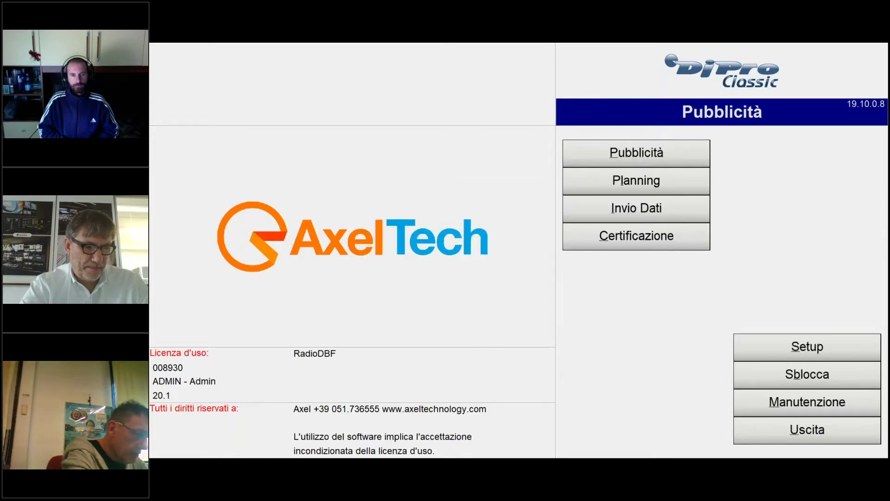